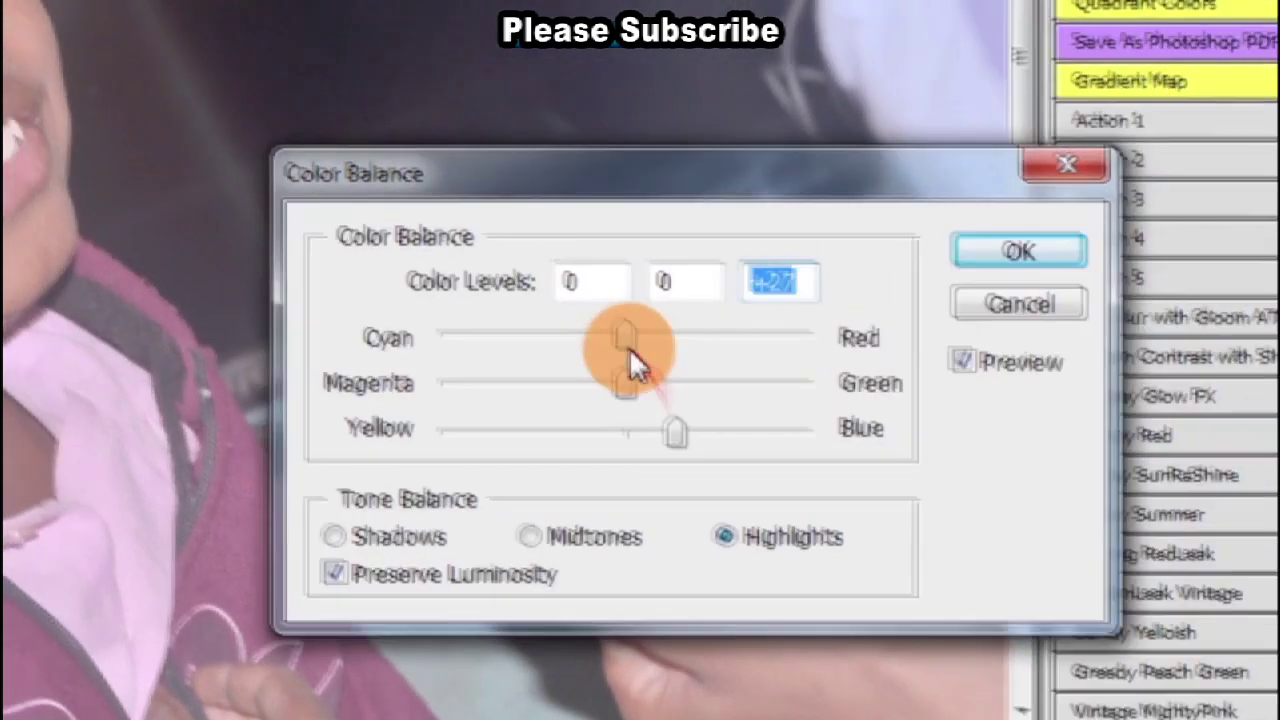
- Apply the Color Balance adjustment to the photo's highlights
click(1037, 259)
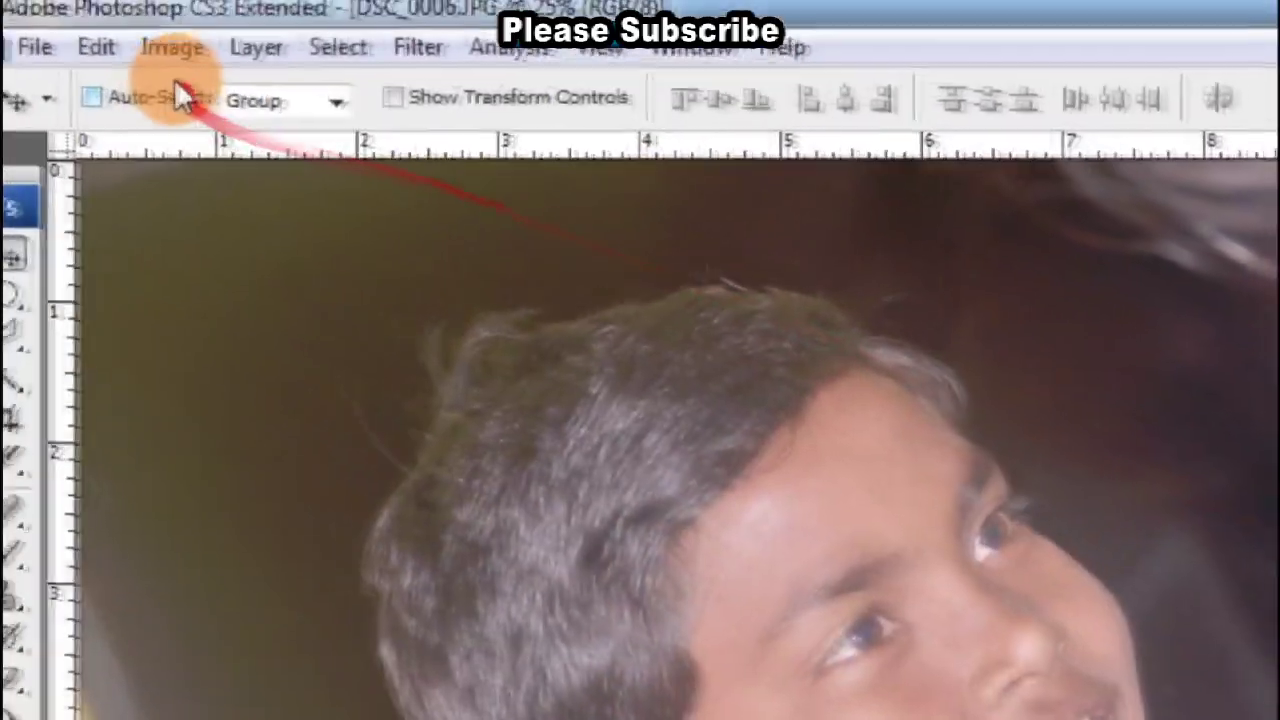
- Apply a legacy Brightness/Contrast adjustment to the photo with brightness -23 and contrast +35
click(172, 50)
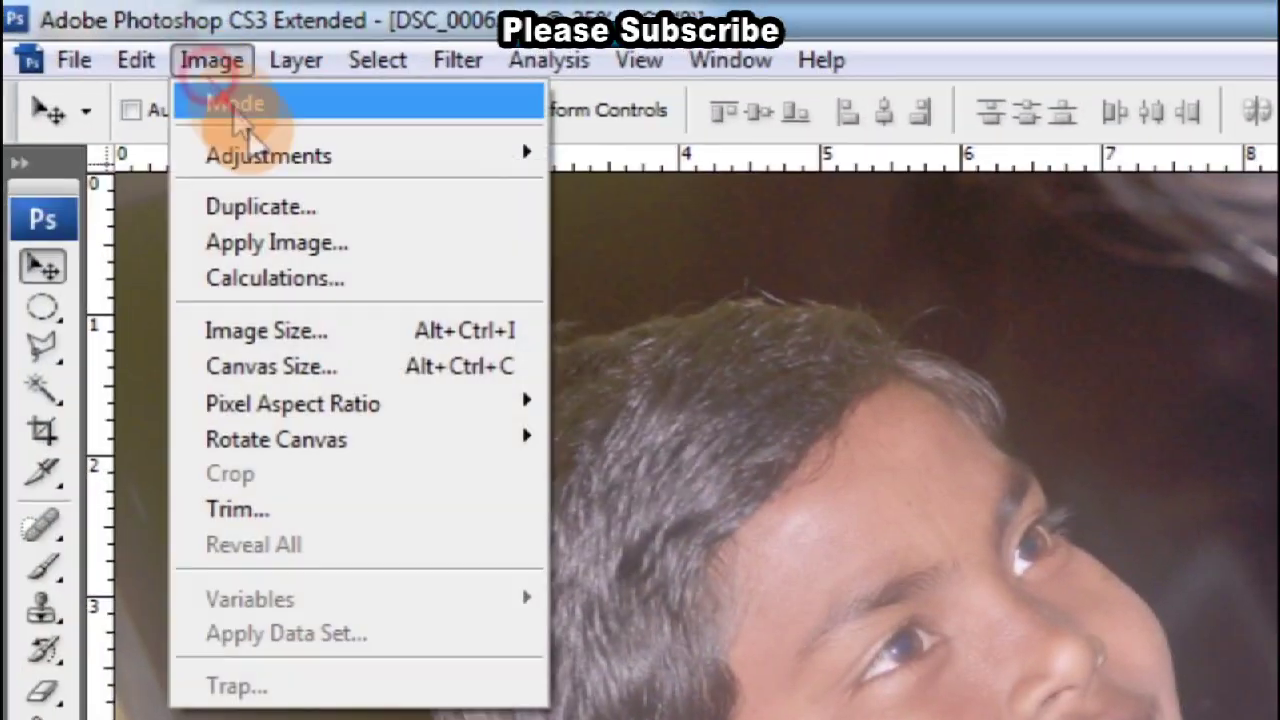
mouse_move(240, 143)
click(720, 365)
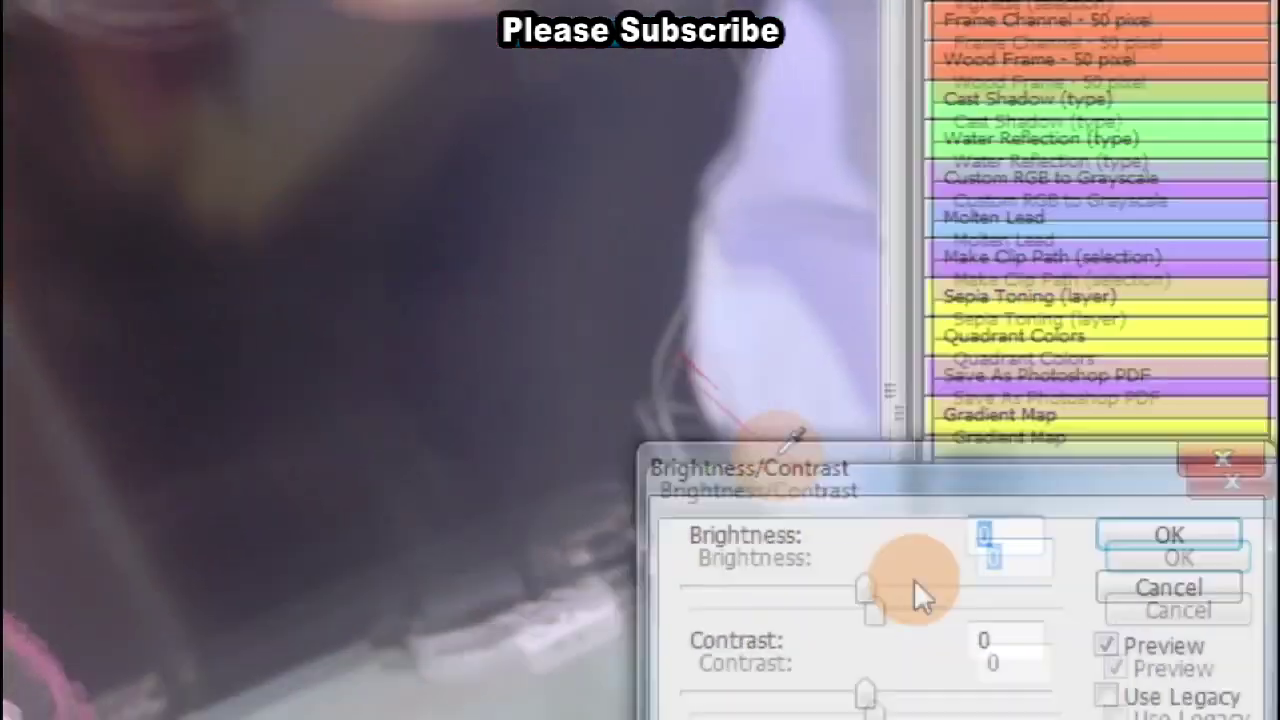
click(1119, 390)
drag(852, 360, 878, 359)
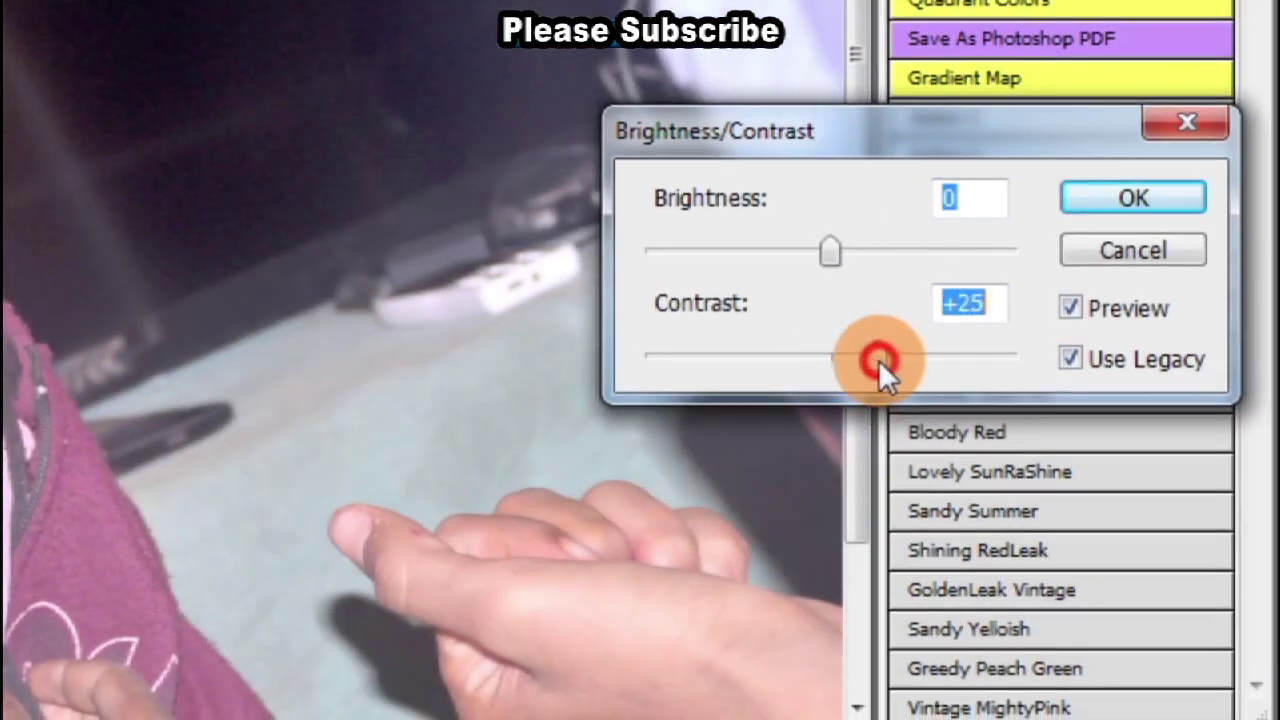
drag(831, 257, 805, 255)
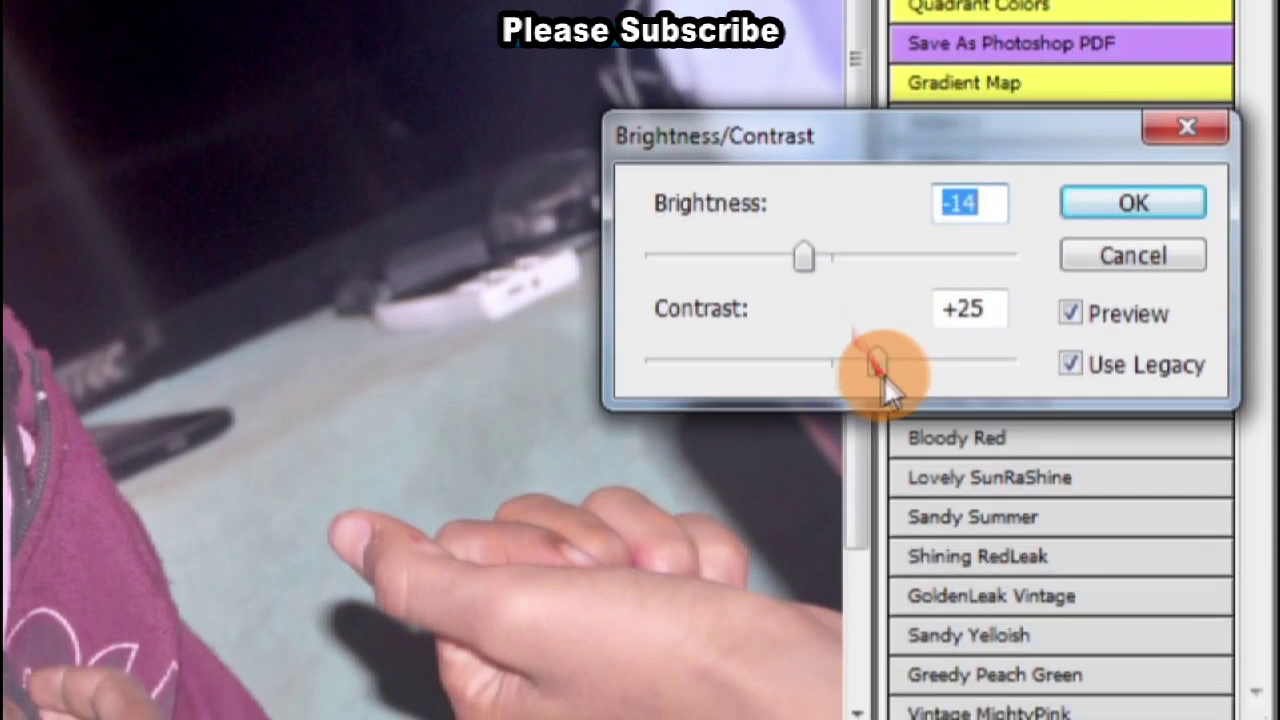
drag(877, 463, 893, 462)
drag(806, 357, 789, 360)
drag(891, 420, 898, 421)
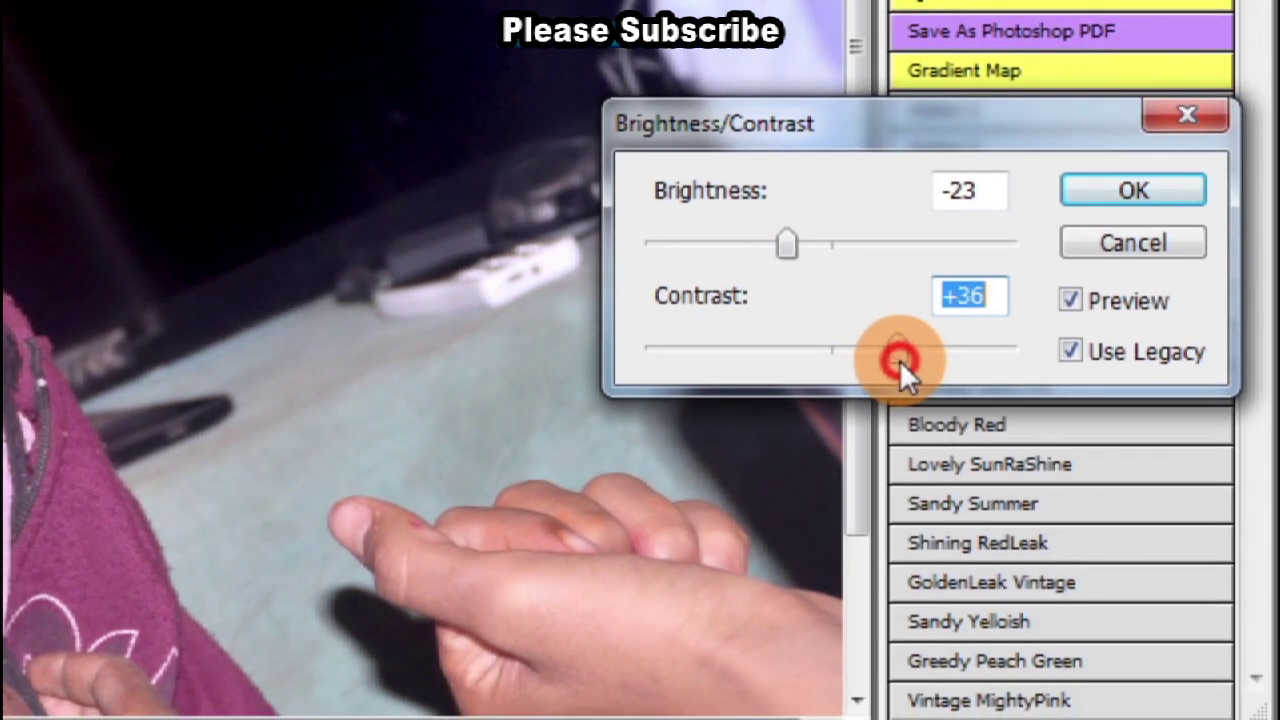
mouse_move(899, 361)
mouse_down()
mouse_move(888, 365)
mouse_move(897, 360)
mouse_up()
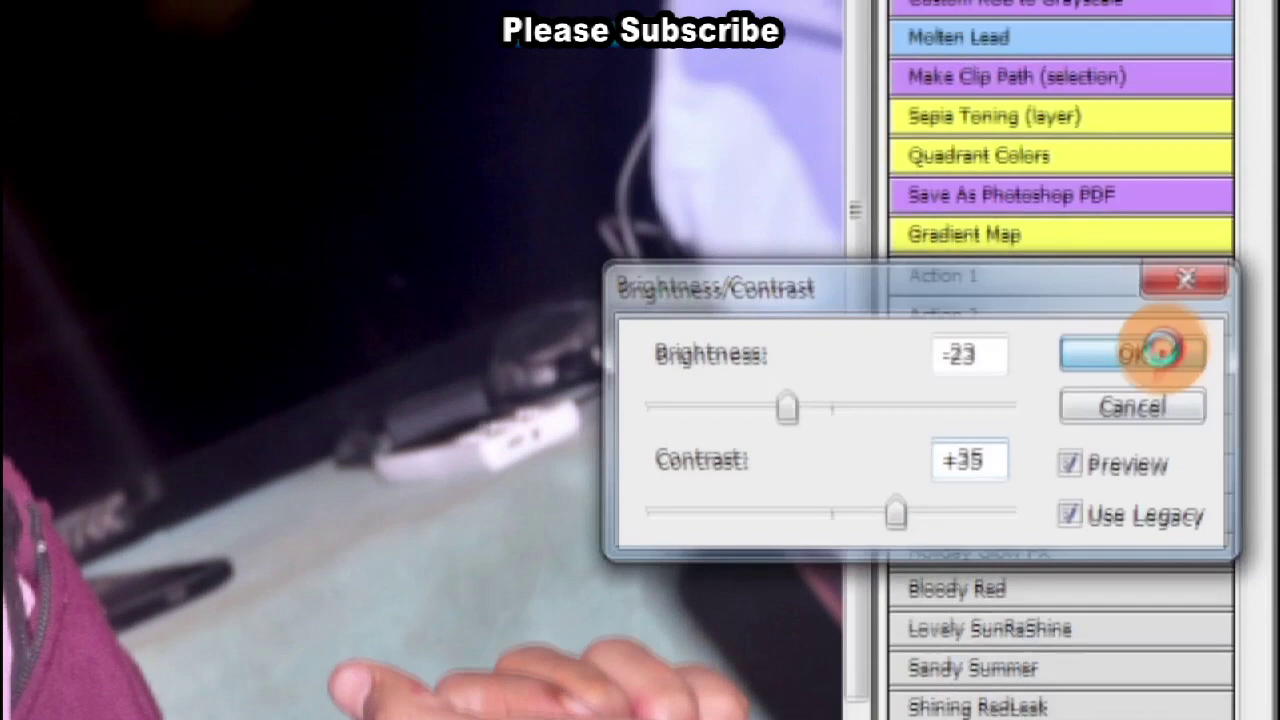
click(1133, 224)
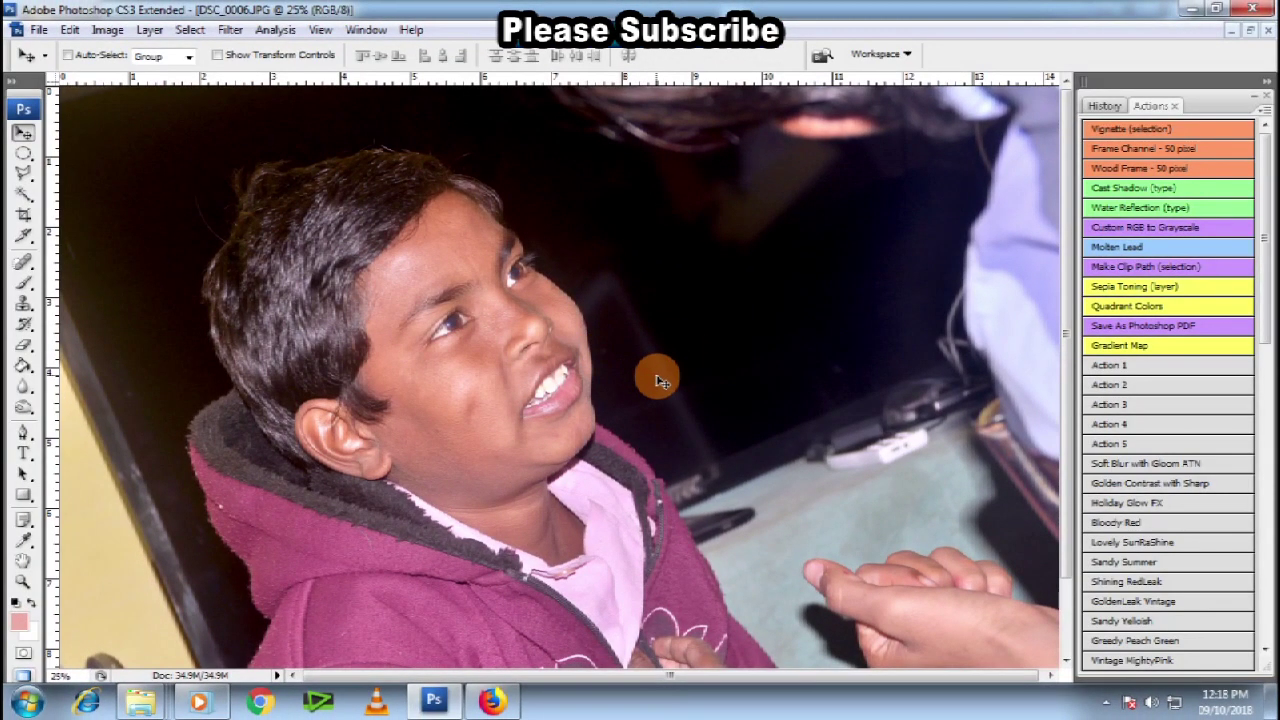
- Open the Noiseware Professional filter and bring the boy's whole face into its preview
key(ctrl+plus)
key(ctrl+plus)
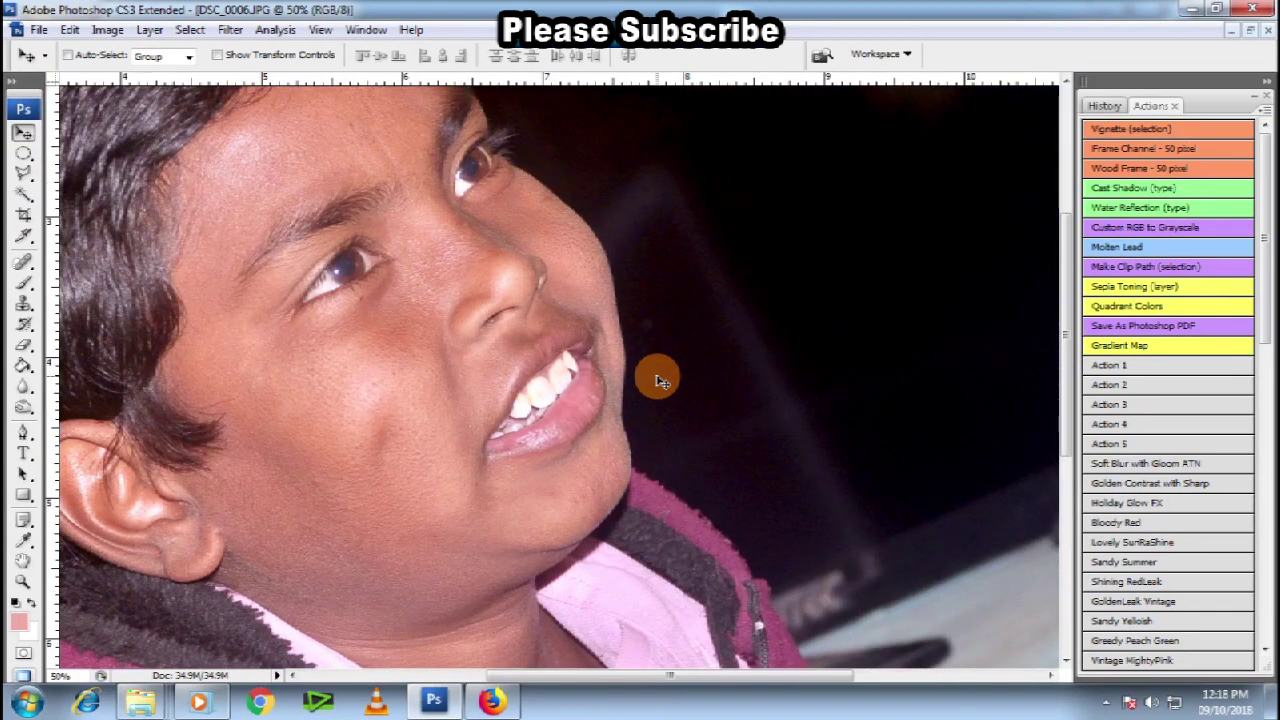
drag(453, 335, 523, 367)
click(230, 29)
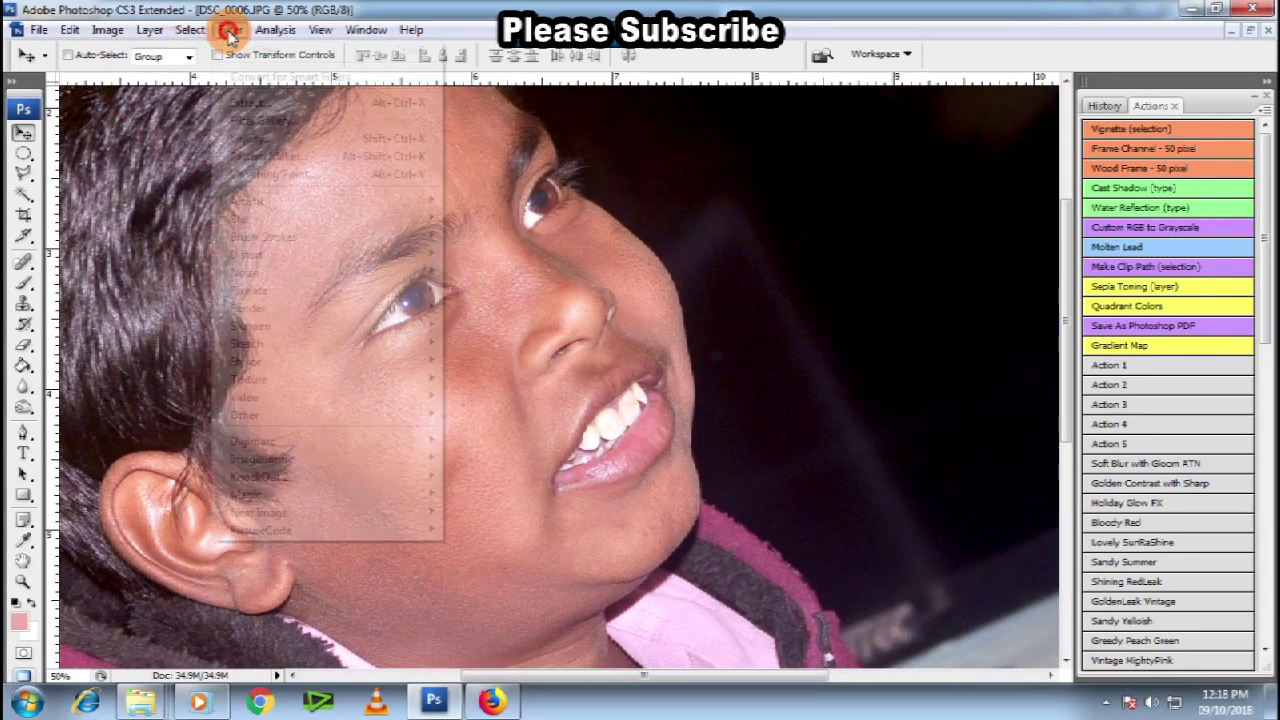
mouse_move(304, 458)
click(488, 458)
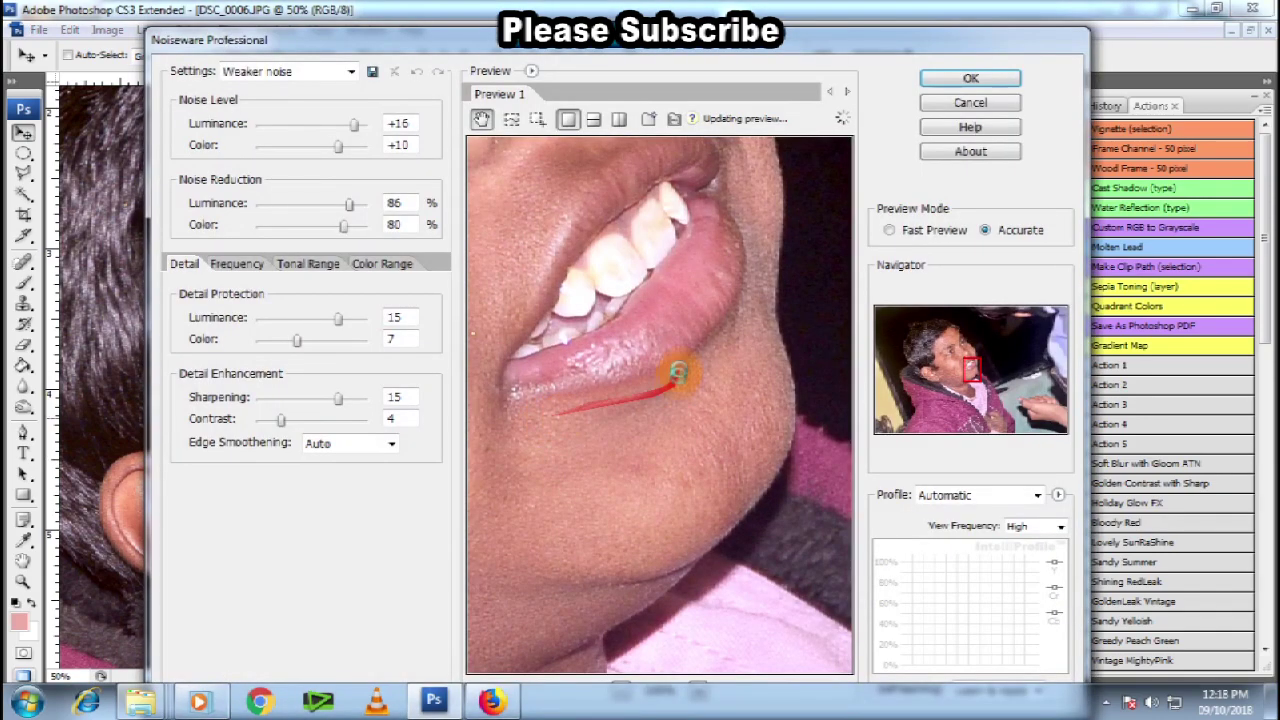
drag(614, 271, 886, 563)
drag(650, 368, 679, 275)
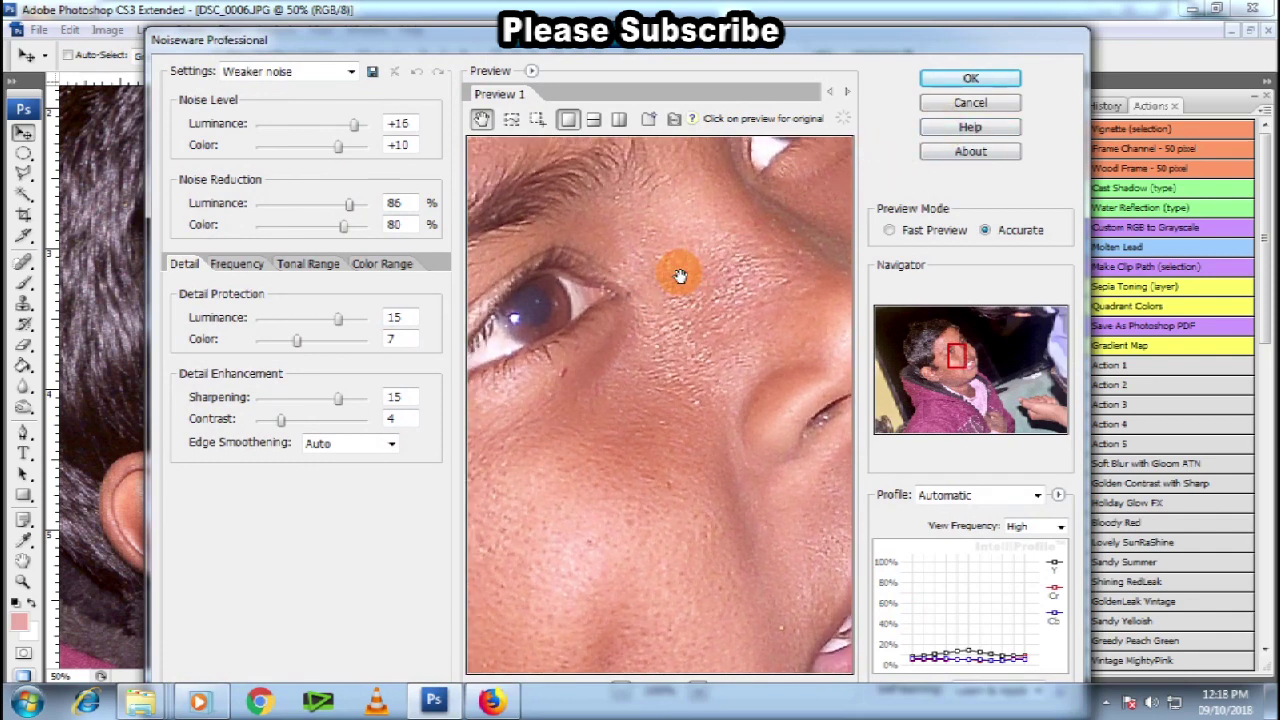
alt+click(684, 278)
alt+click(680, 274)
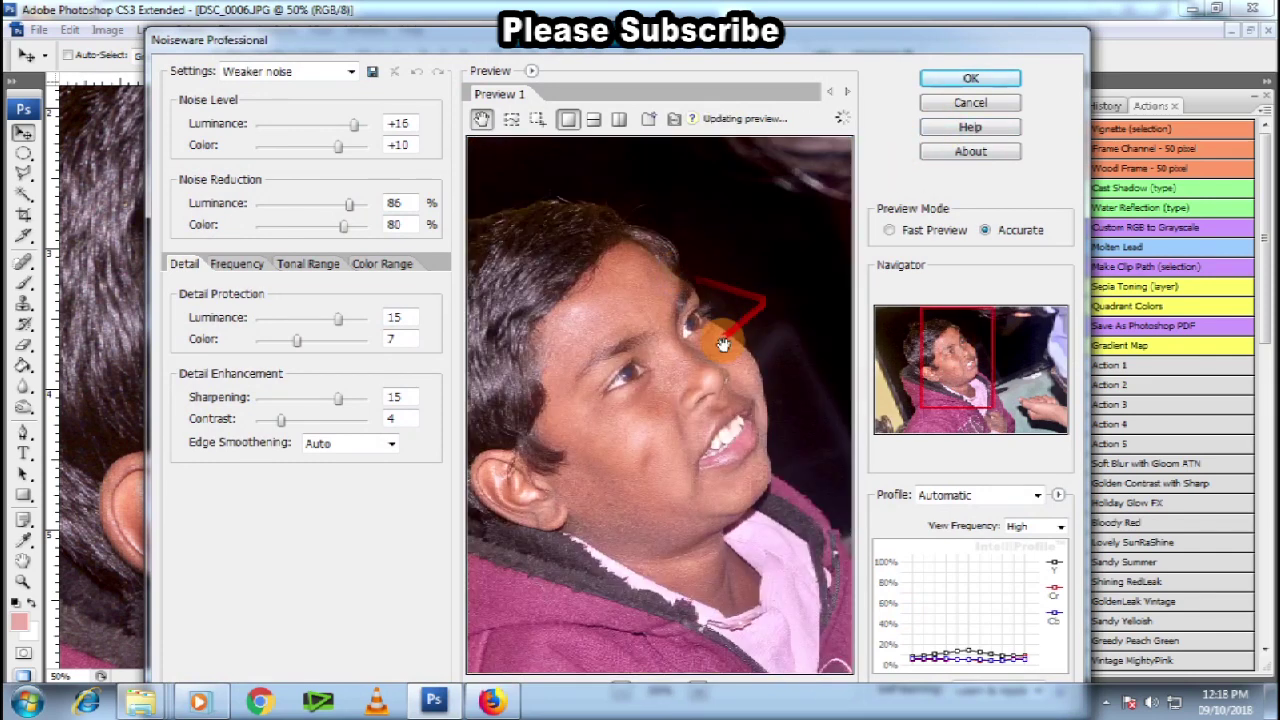
- Apply noise reduction with the Full (stronger noise) preset and luminance noise reduction lowered to 66%
click(340, 70)
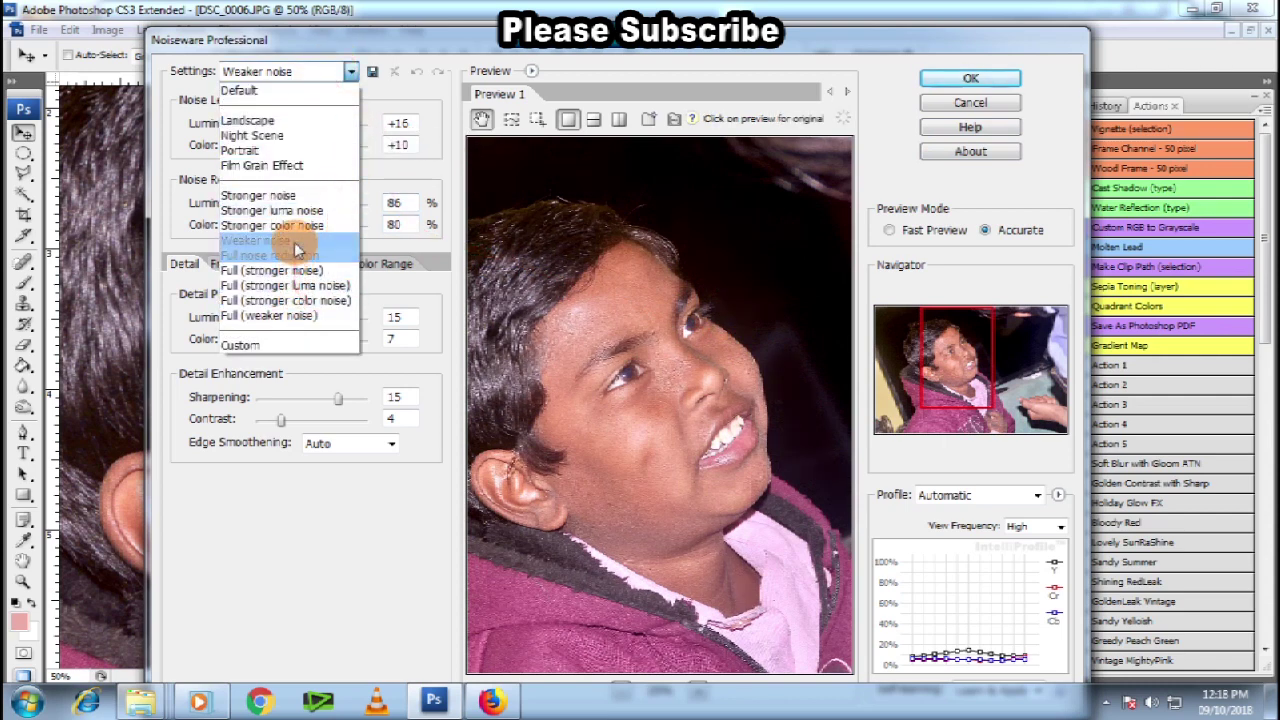
click(290, 270)
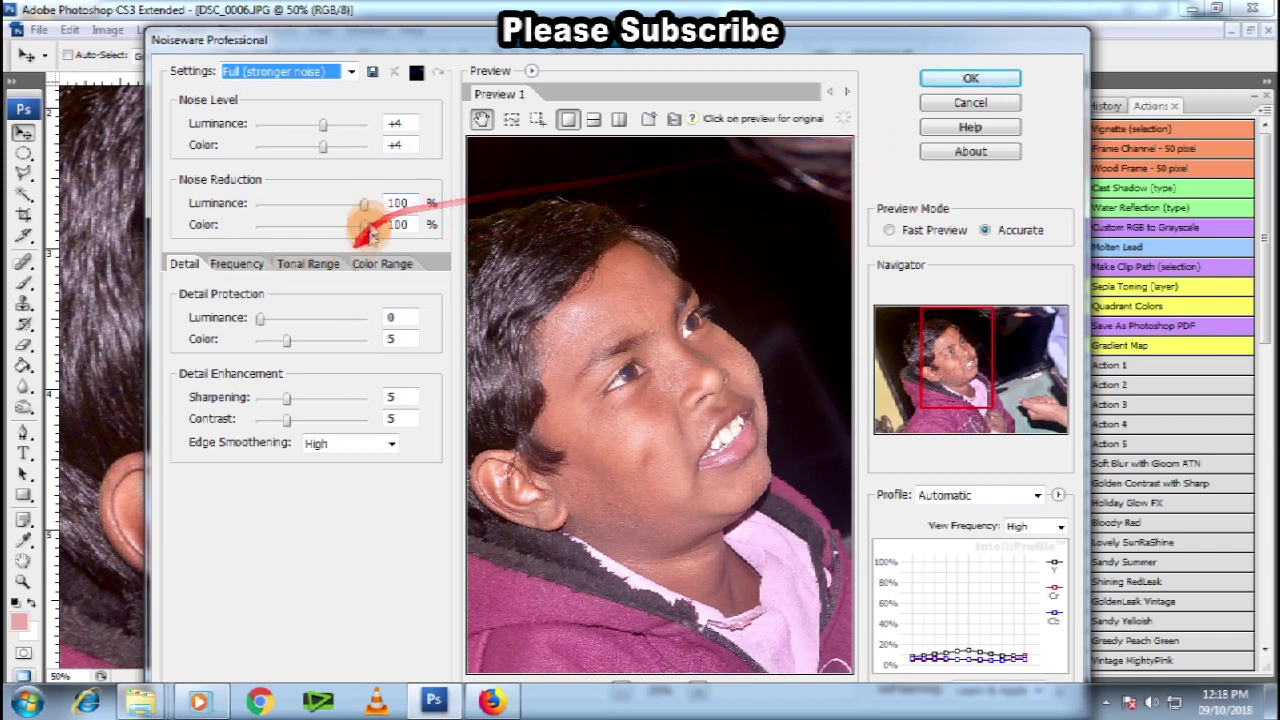
drag(361, 210, 329, 207)
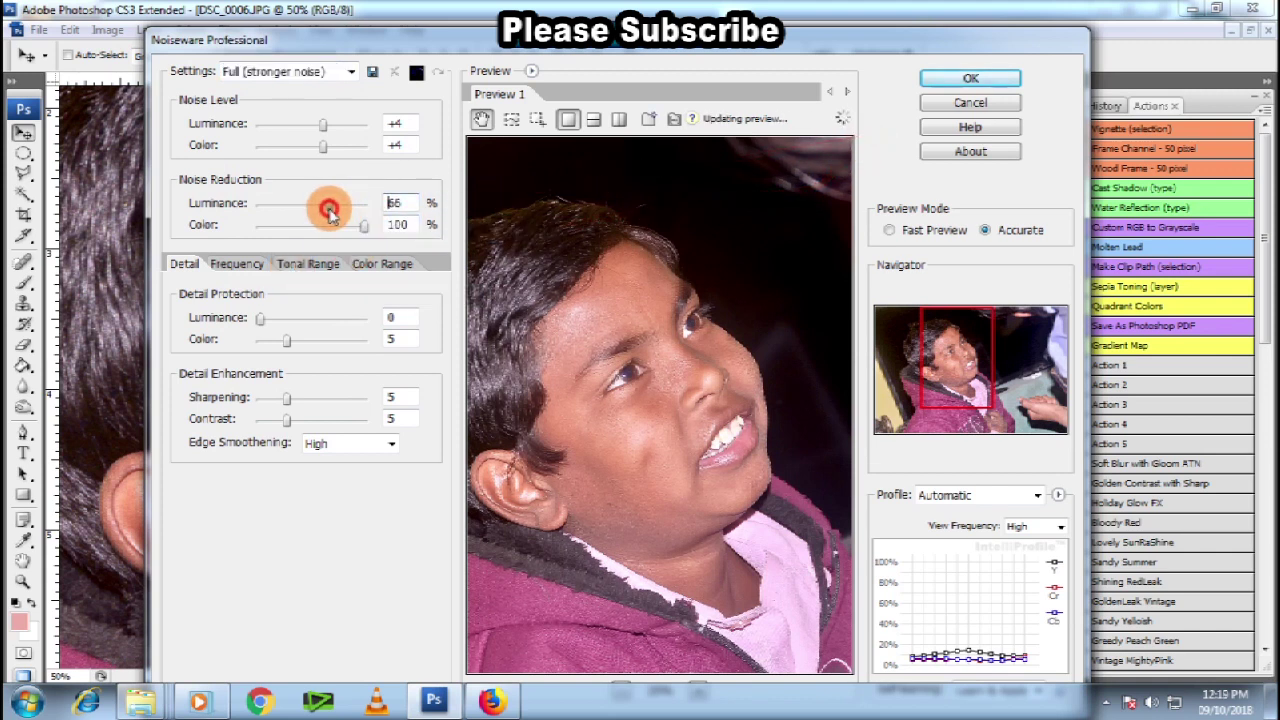
click(705, 373)
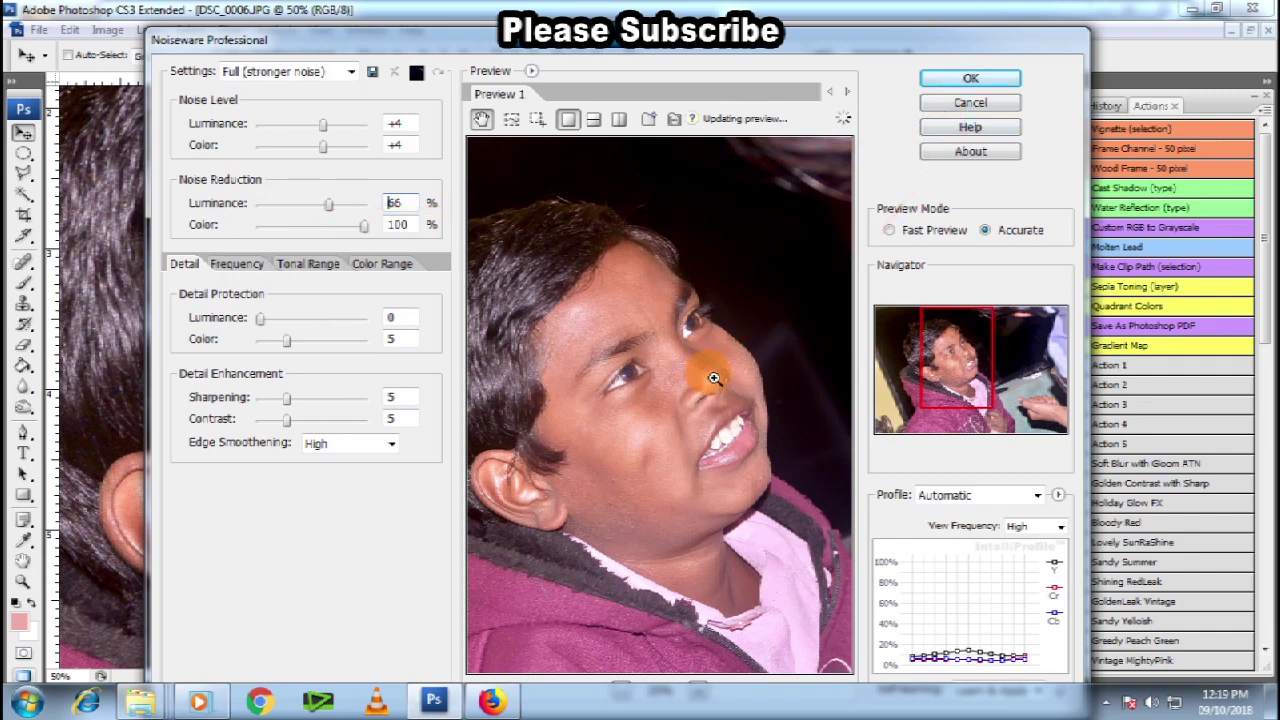
click(713, 378)
click(970, 77)
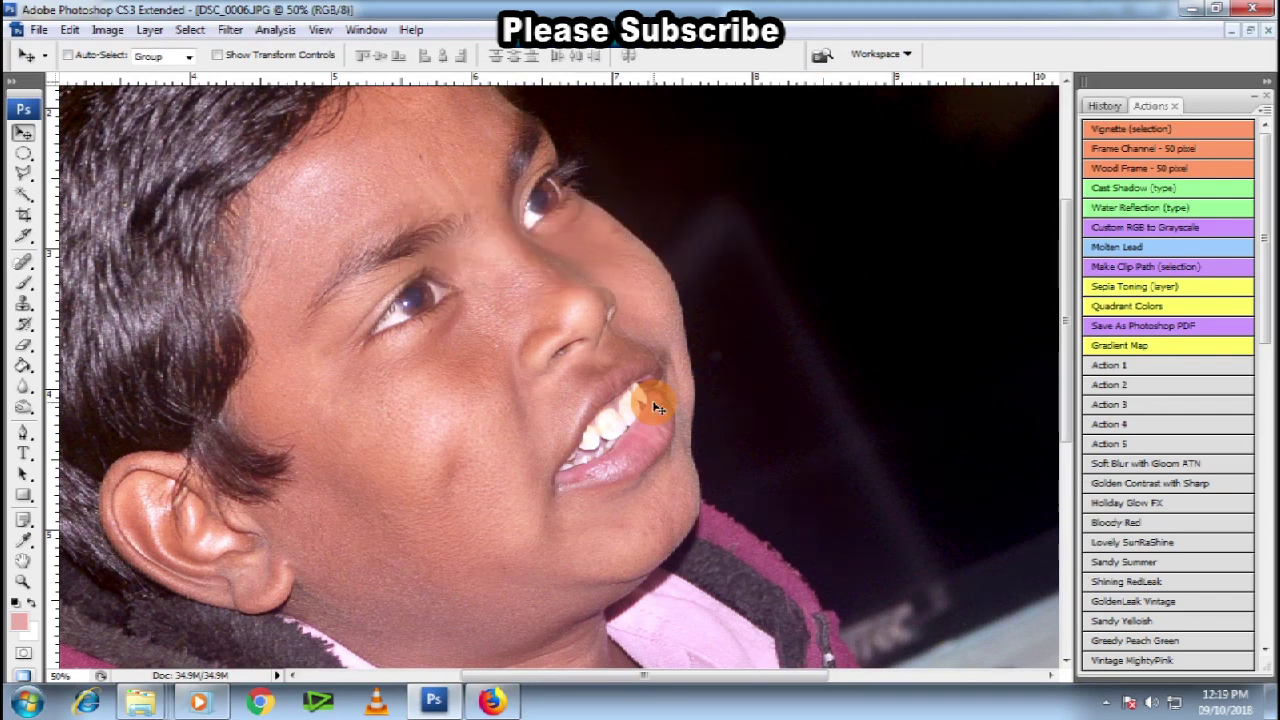
- Sample the skin on the boy's cheek and set the foreground color to the lighter tone #f0b8a8
key(ctrl+minus)
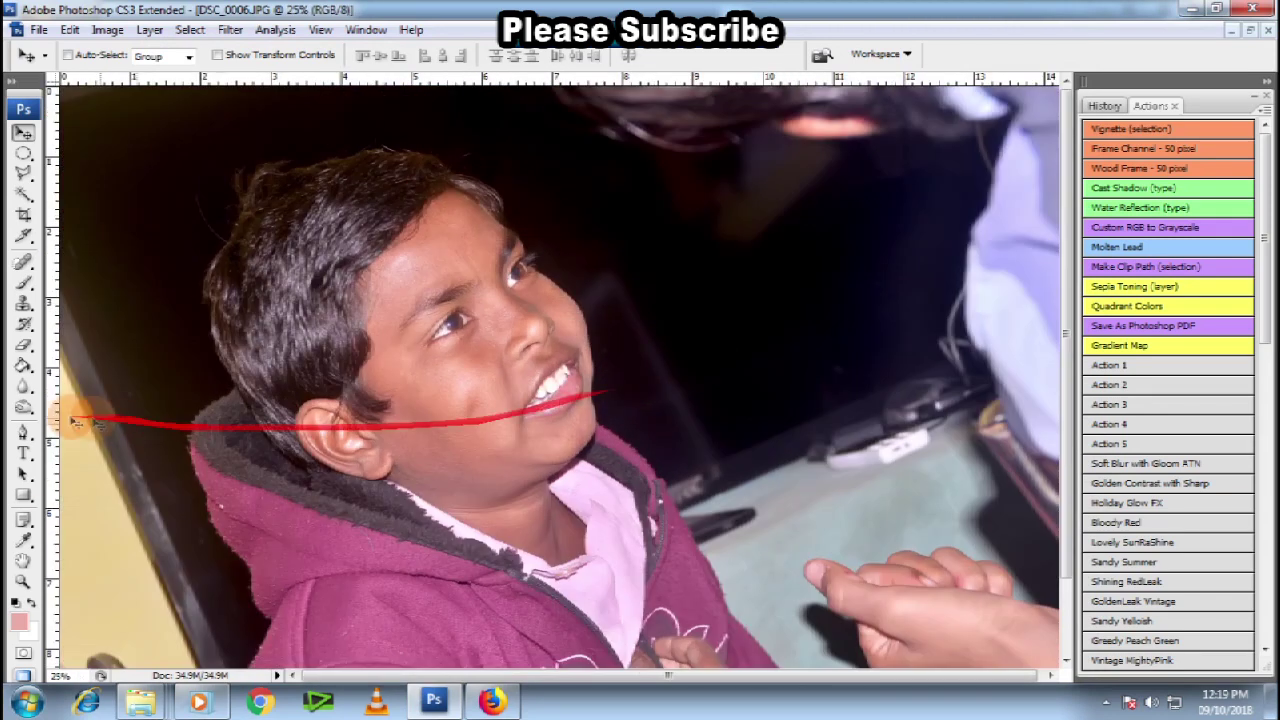
click(23, 539)
click(18, 621)
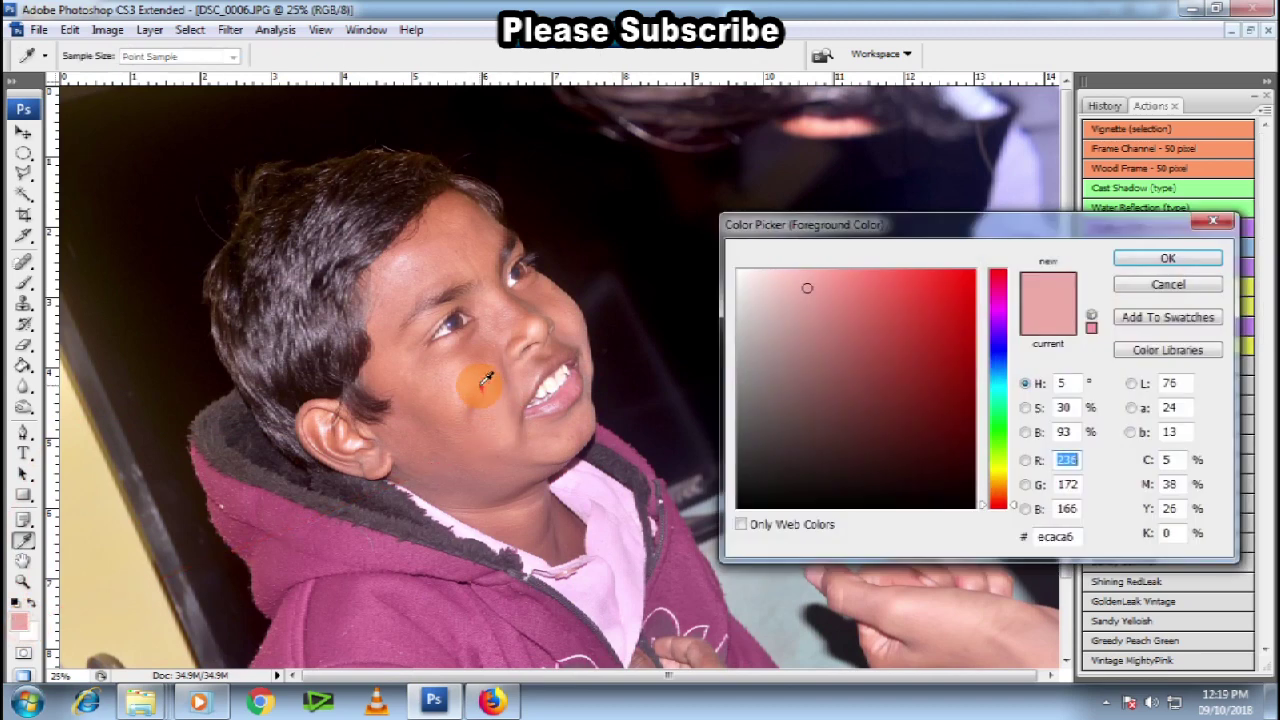
click(481, 387)
click(810, 278)
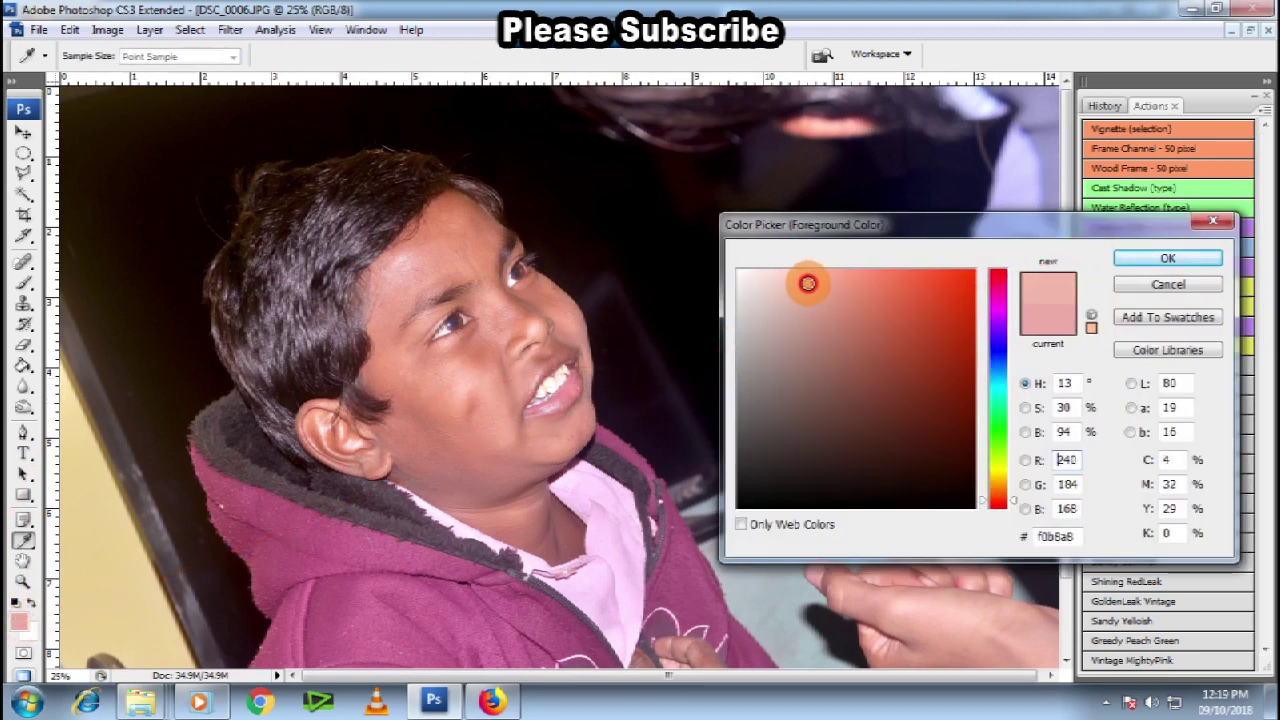
click(1168, 258)
key(v)
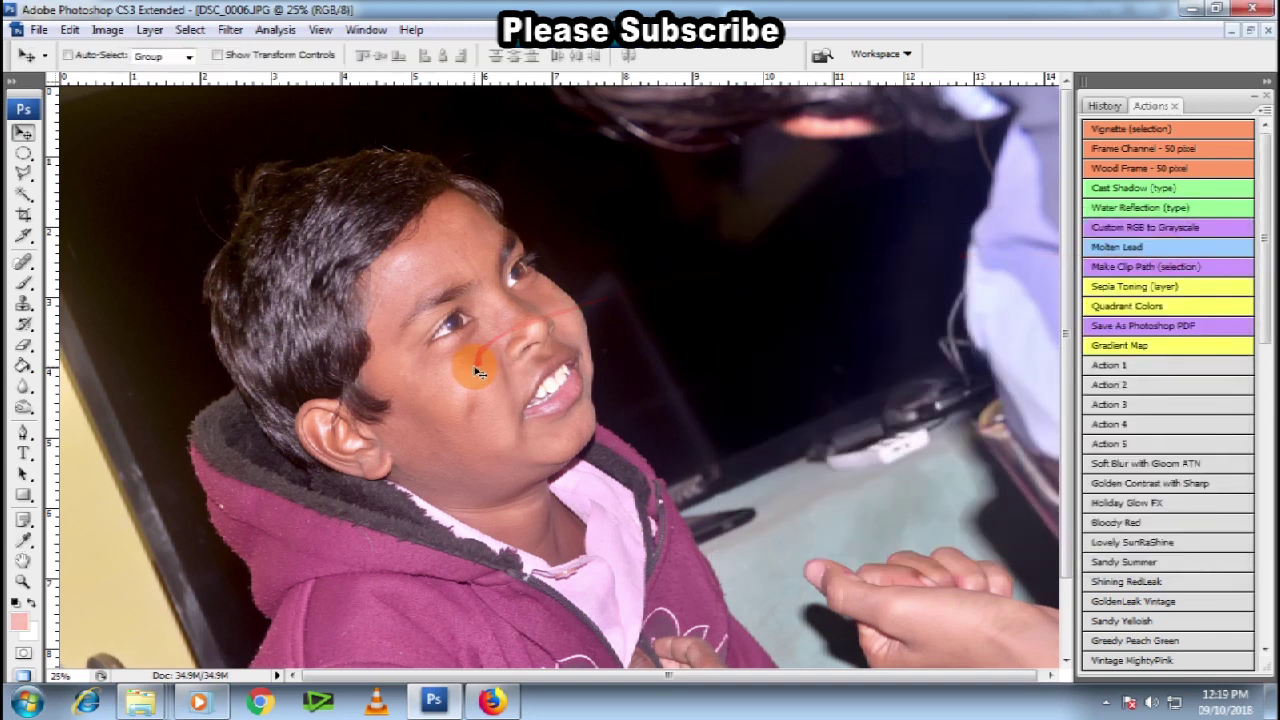
- Brush the light skin tone softly over the boy's forehead and face at 26% opacity, reducing the brush size for smaller areas
key(b)
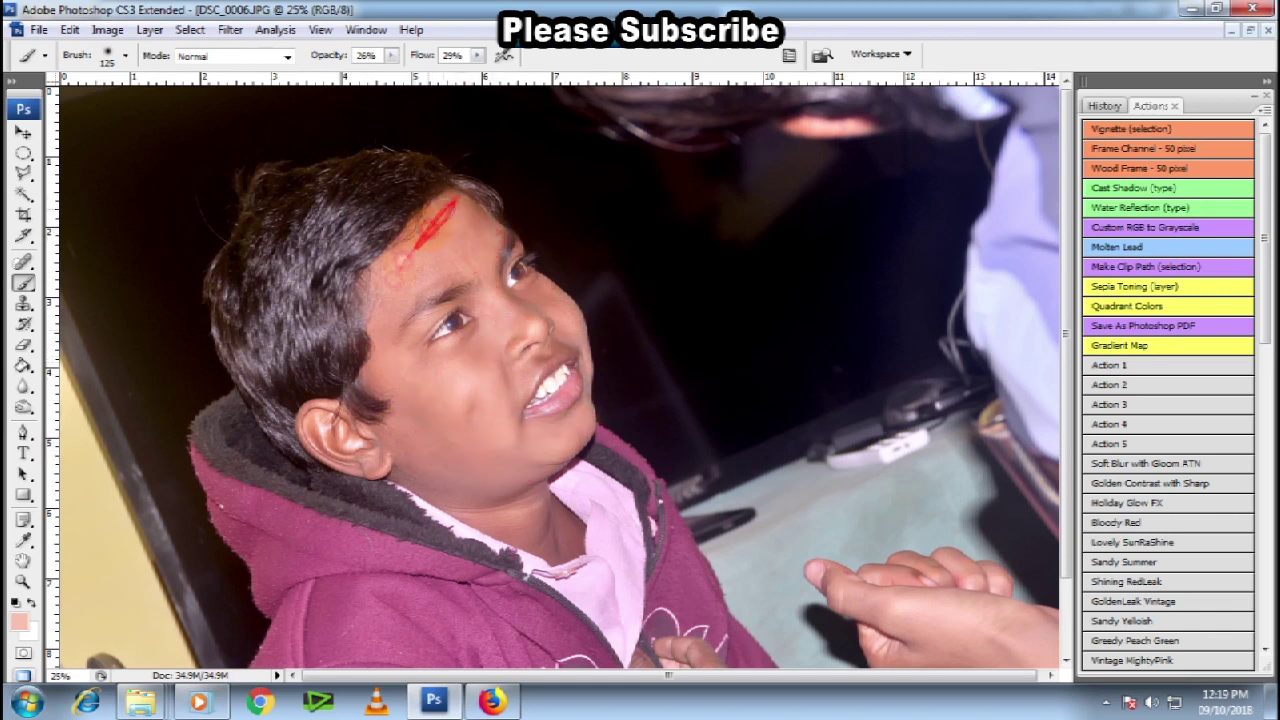
key(bracketleft)
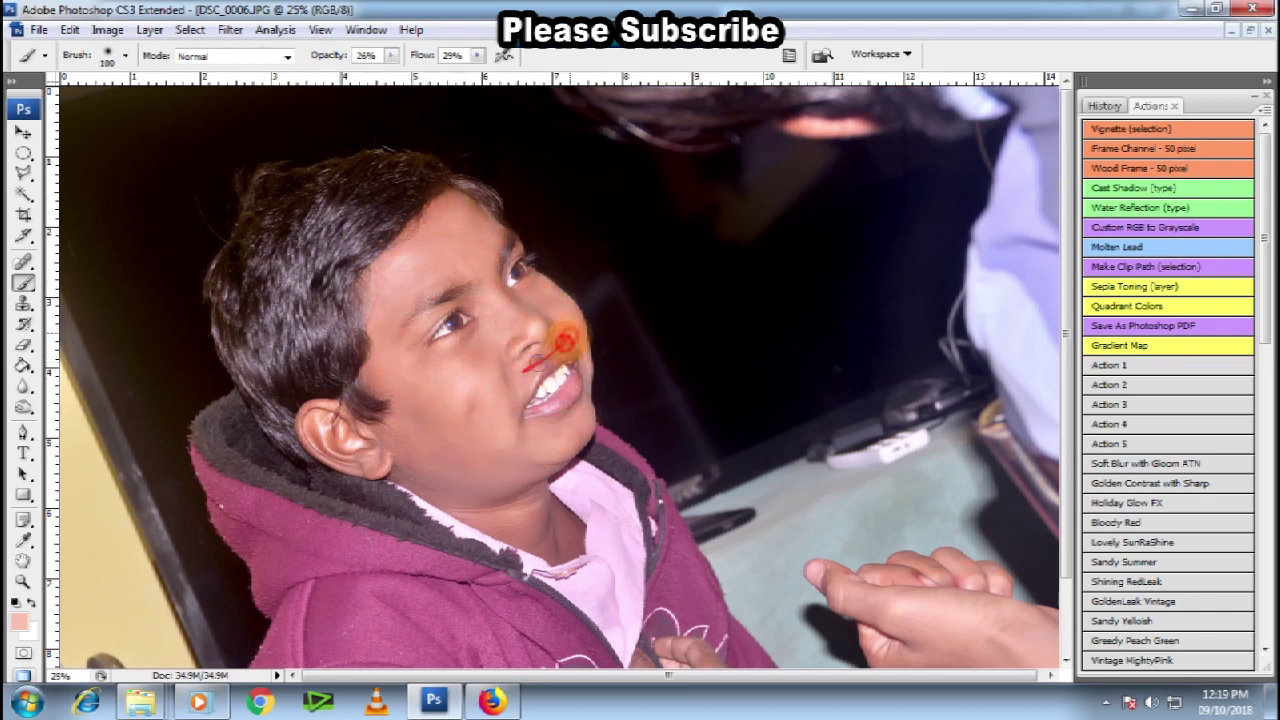
key(bracketleft)
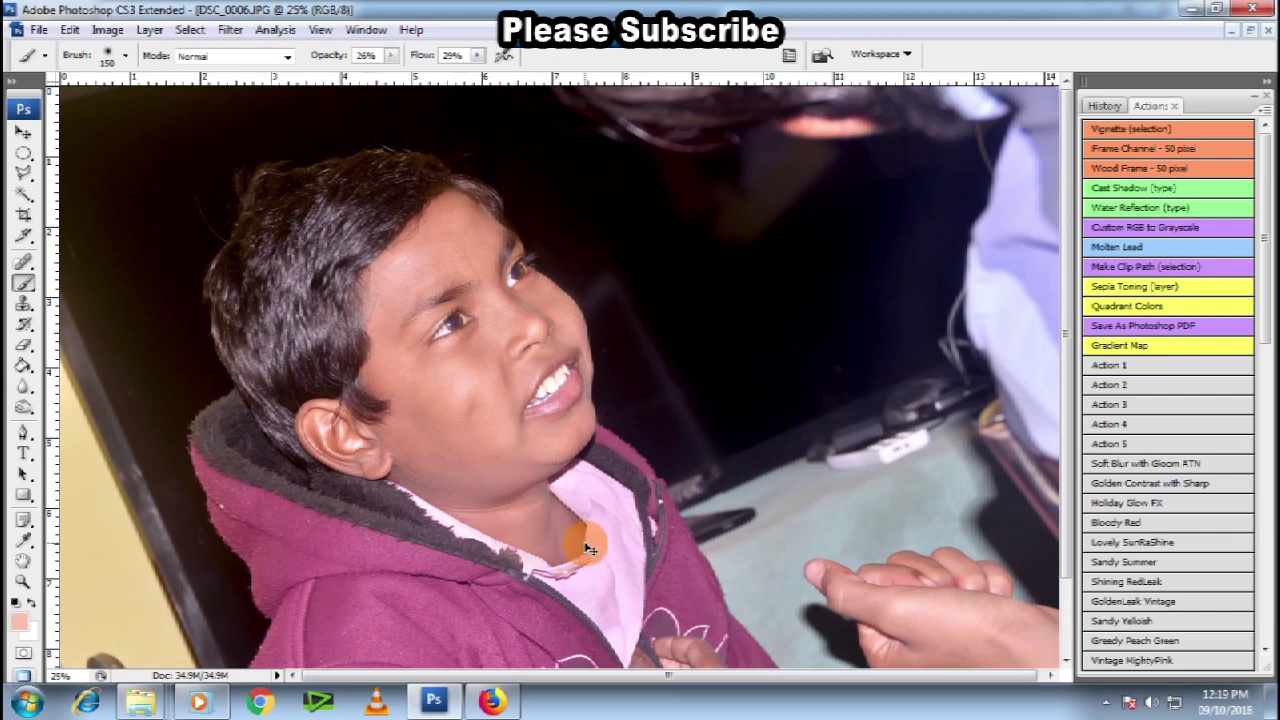
- Apply another slight Brightness/Contrast adjustment to the retouched photo
key(ctrl+minus)
key(ctrl+plus)
click(107, 29)
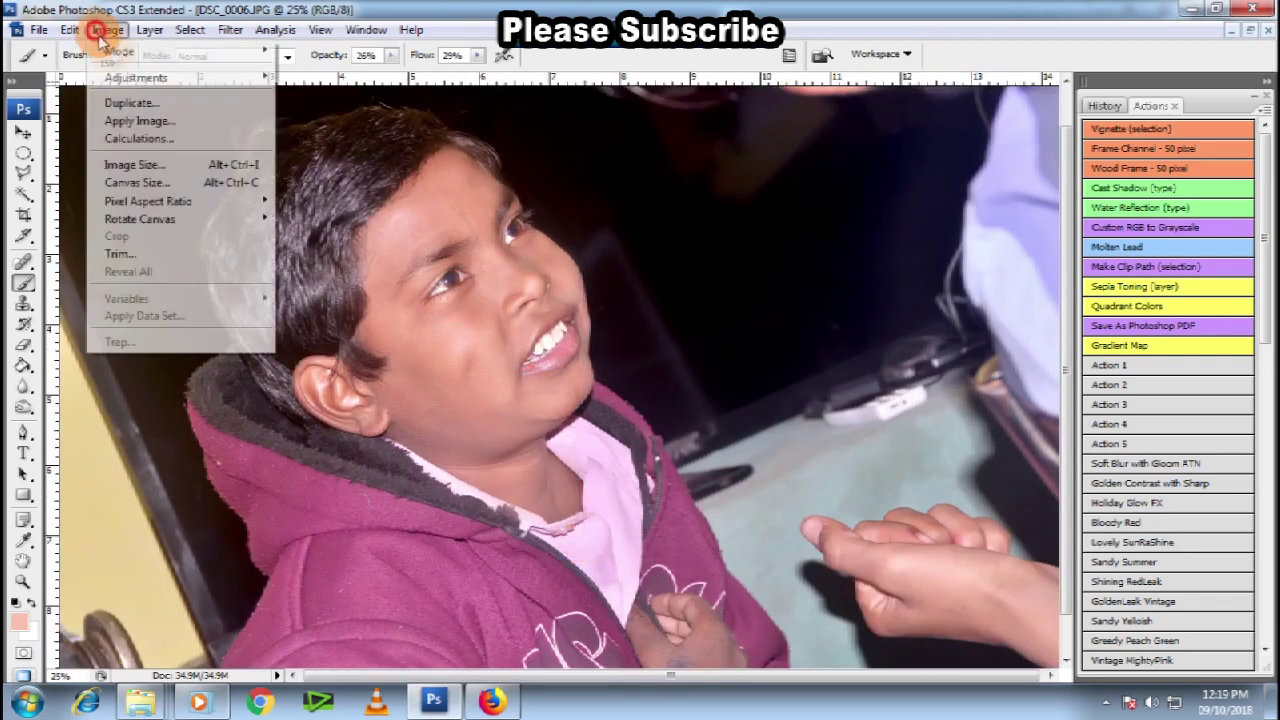
mouse_move(160, 77)
click(432, 186)
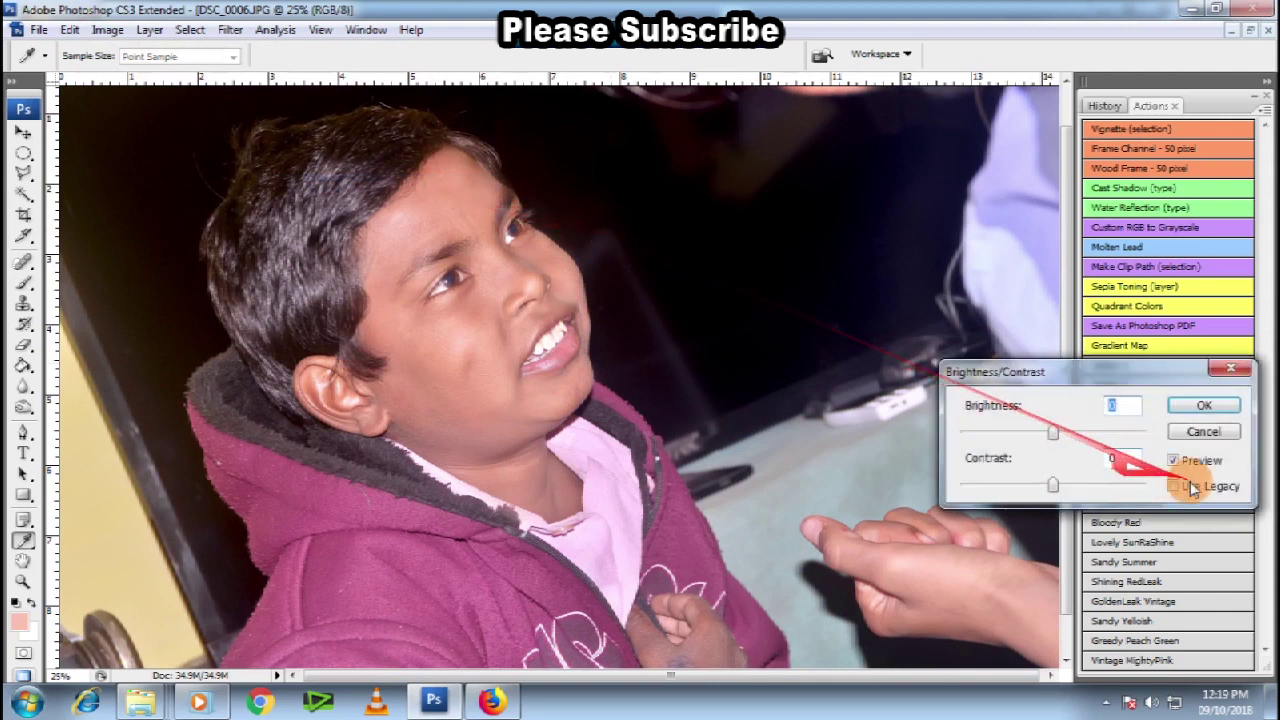
drag(1058, 490, 1056, 497)
click(1203, 405)
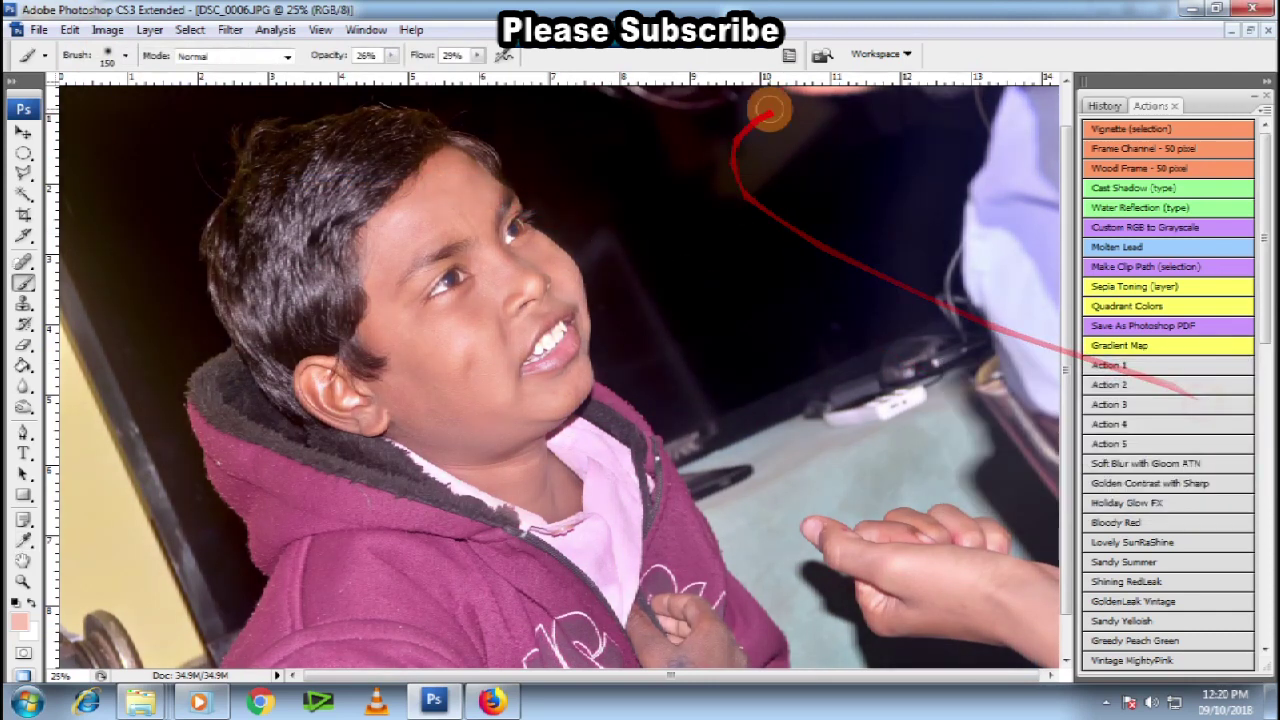
click(1249, 33)
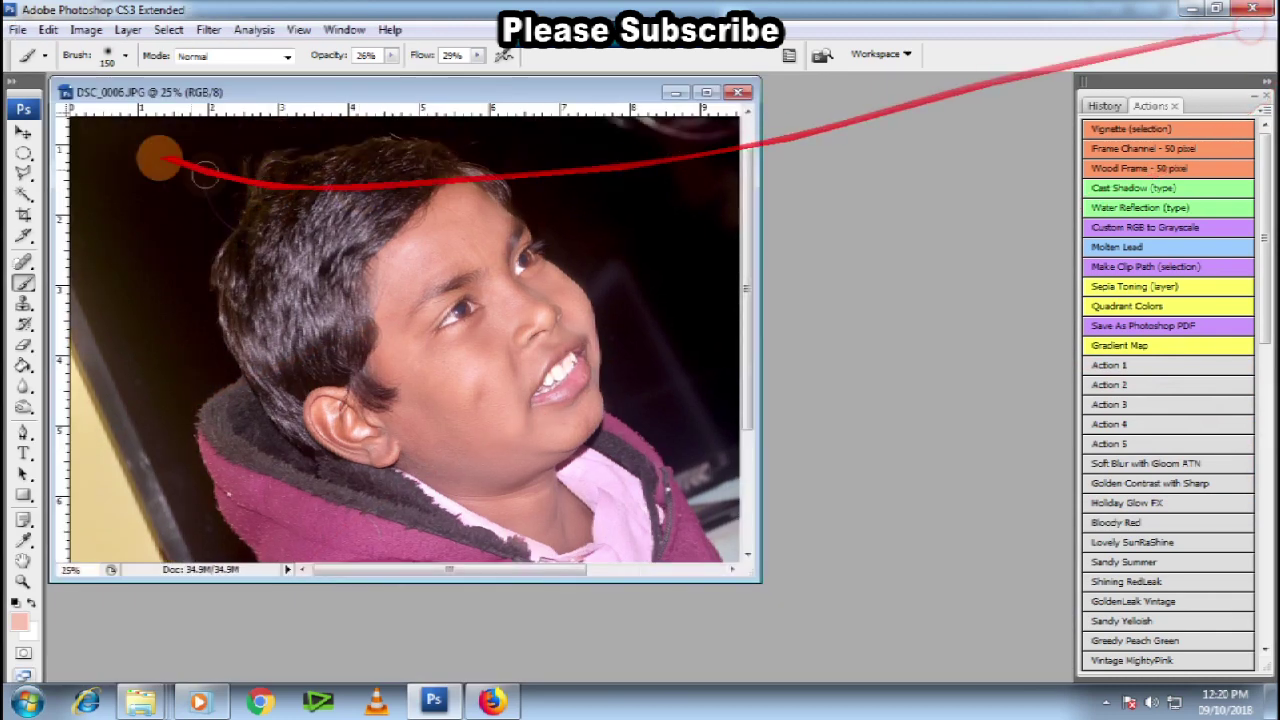
click(24, 132)
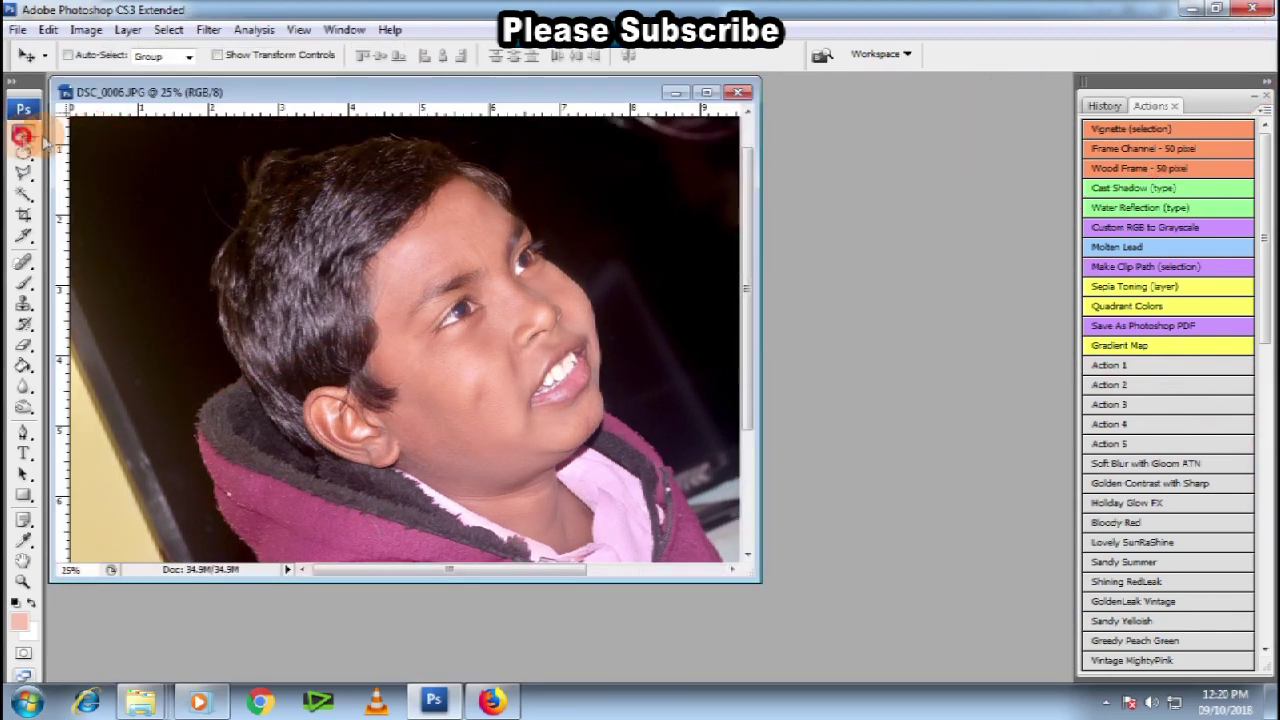
double_click(458, 94)
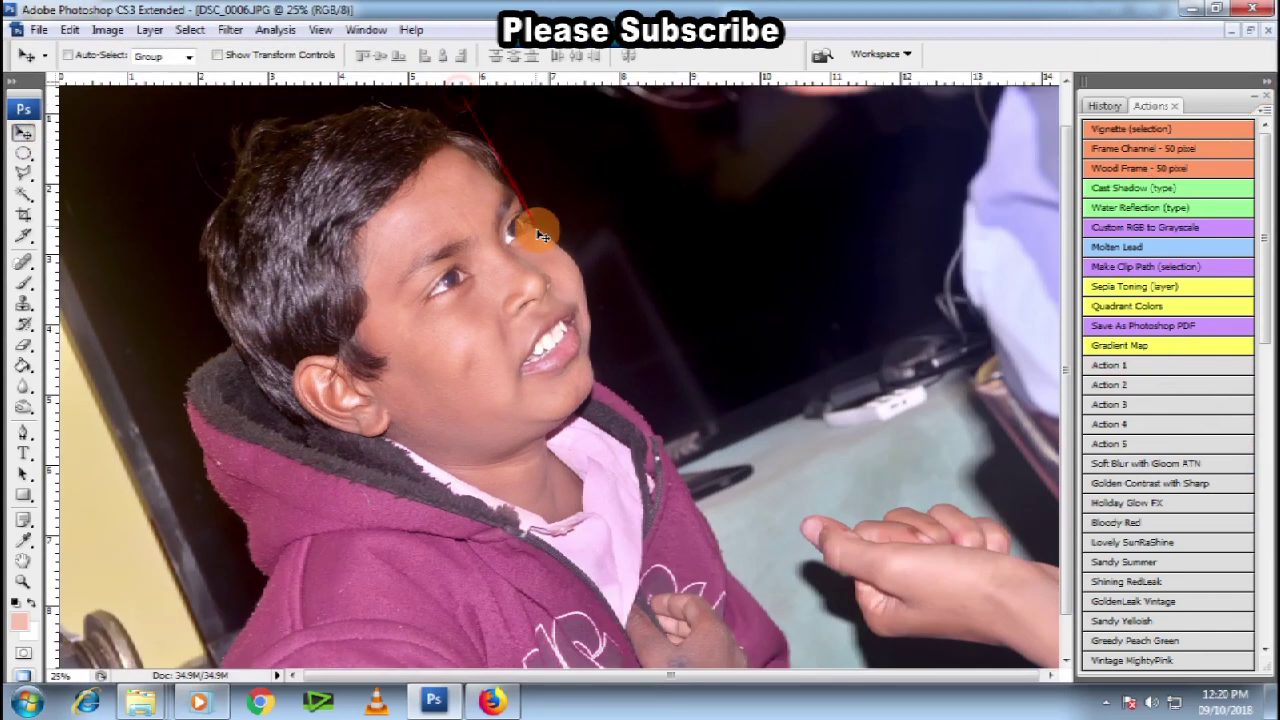
- Start a Pen tool path at the photo's lower edge and trace the jacket's outer sleeve up to the hood
click(24, 436)
drag(300, 595, 327, 455)
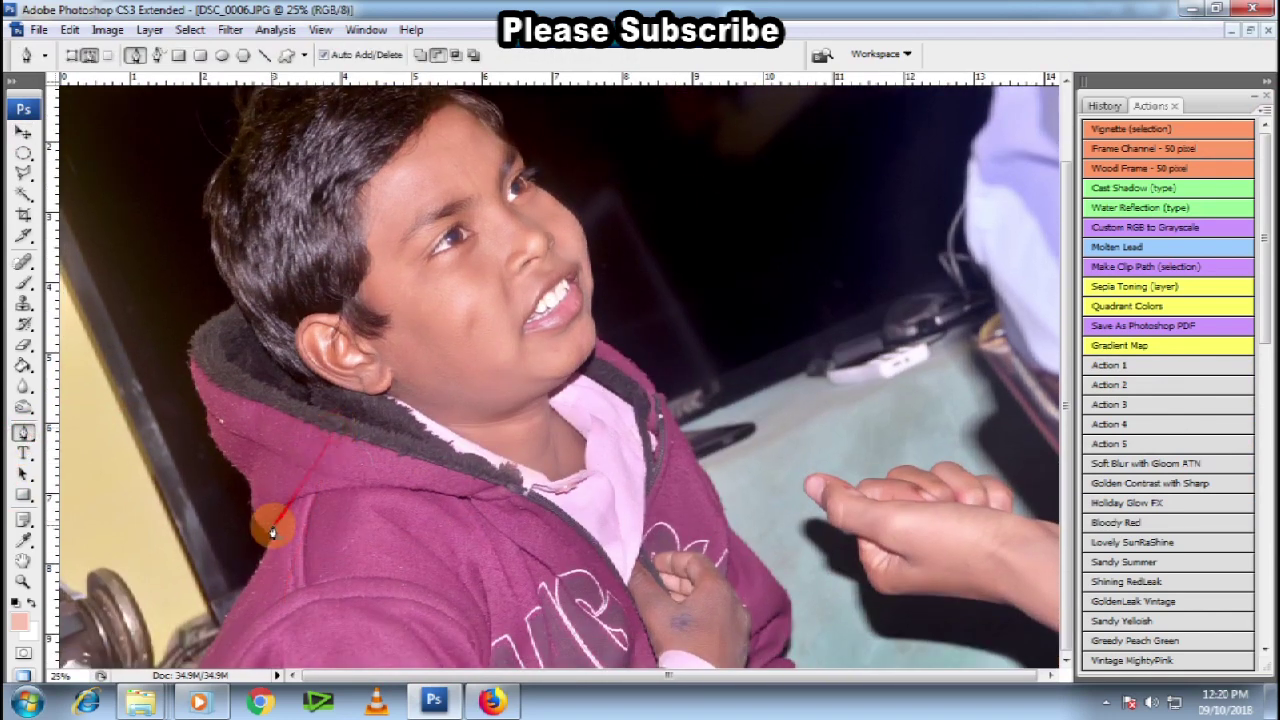
key(f)
drag(327, 600, 343, 508)
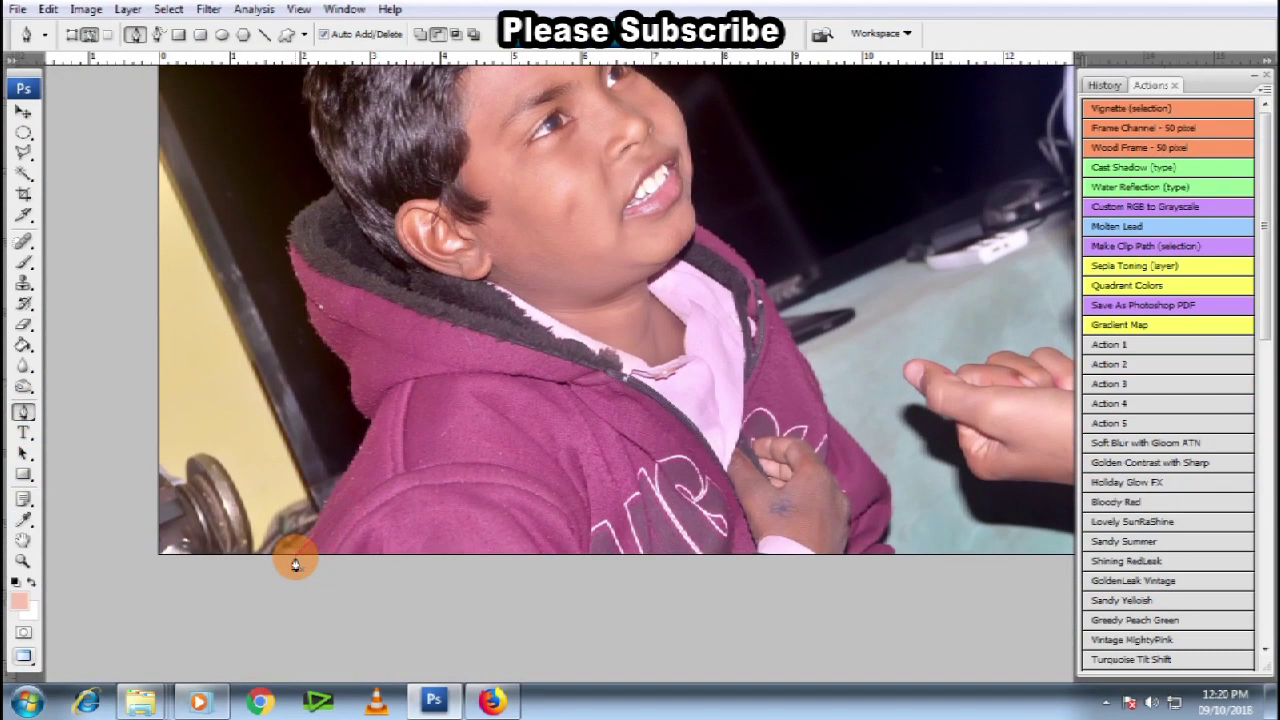
key(ctrl+plus)
drag(313, 565, 333, 551)
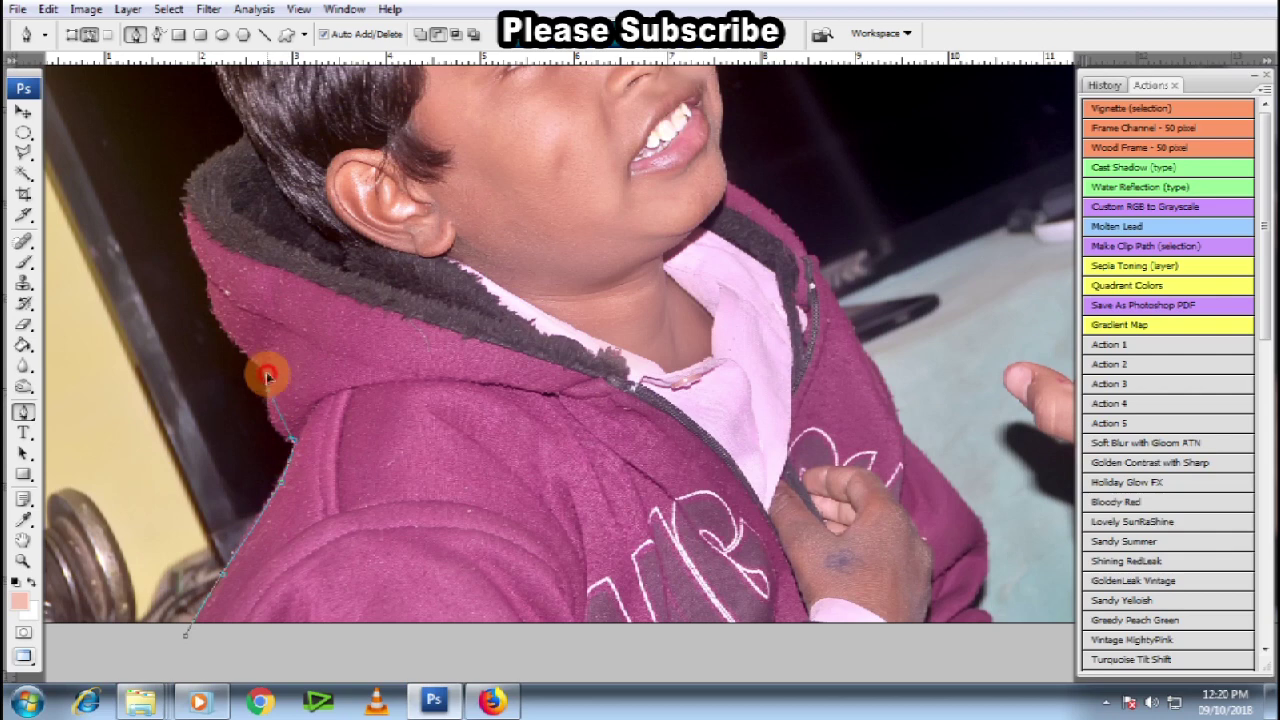
drag(268, 363, 305, 432)
- Continue the Pen path along the hood's back edge and up the back of the boy's hair
click(244, 251)
click(294, 212)
drag(304, 208, 302, 387)
click(273, 342)
click(262, 241)
click(301, 162)
drag(338, 126, 280, 306)
- Trace the path across the top of the boy's hair toward the forehead, replacing a misplaced anchor point
click(300, 281)
drag(579, 333, 411, 247)
key(ctrl+plus)
drag(232, 110, 664, 370)
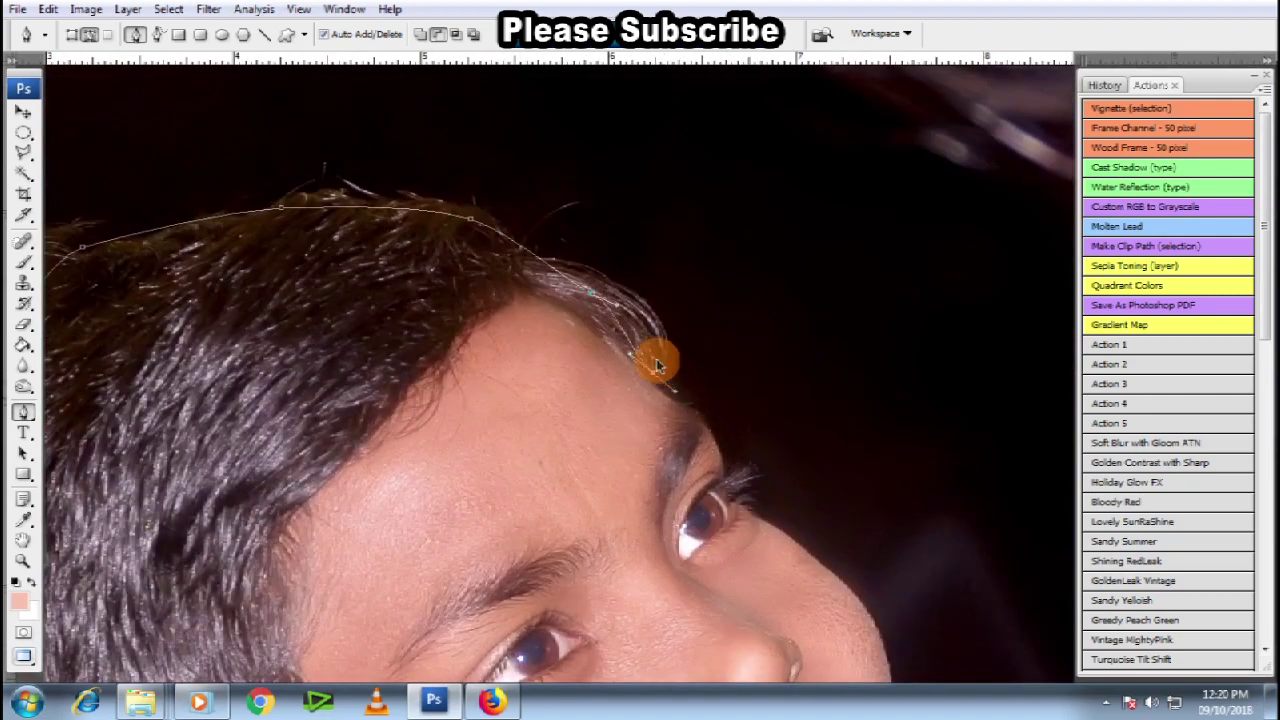
key(ctrl+z)
drag(272, 251, 545, 228)
drag(607, 246, 633, 284)
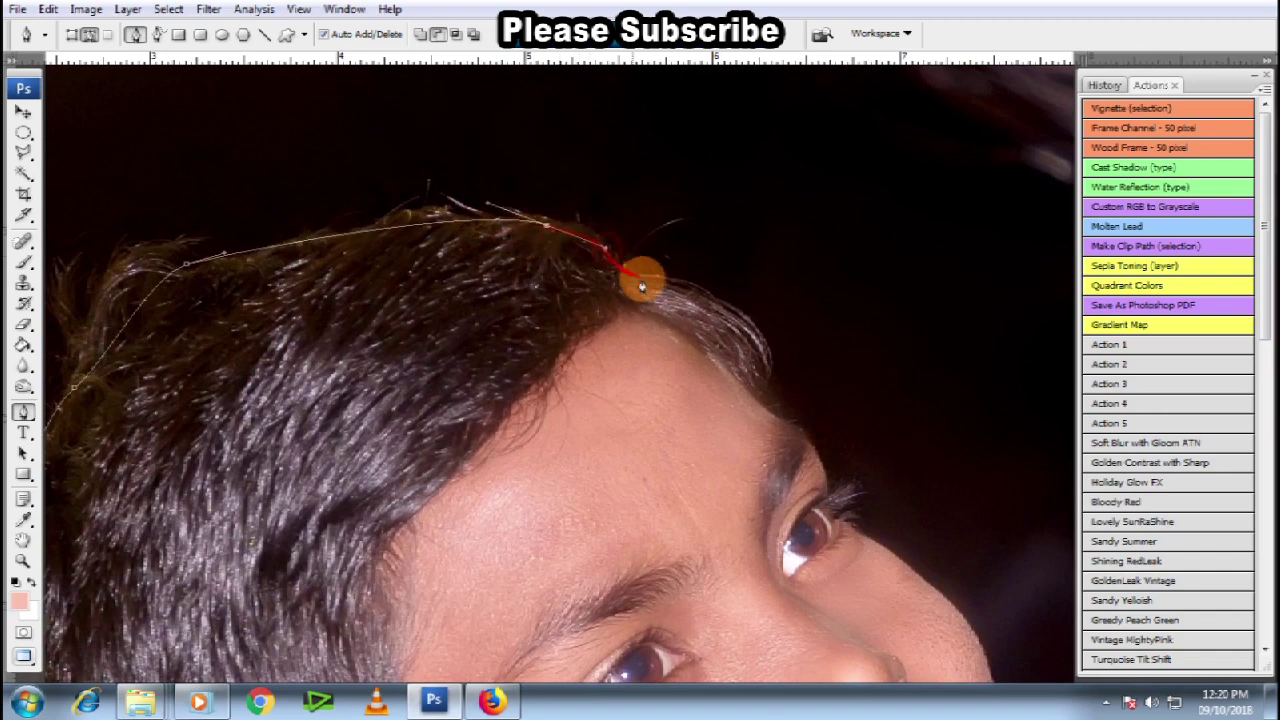
- Trace the path down the forehead and eyebrow and around the eyelashes to the upper cheek
drag(767, 399, 627, 408)
drag(638, 431, 532, 378)
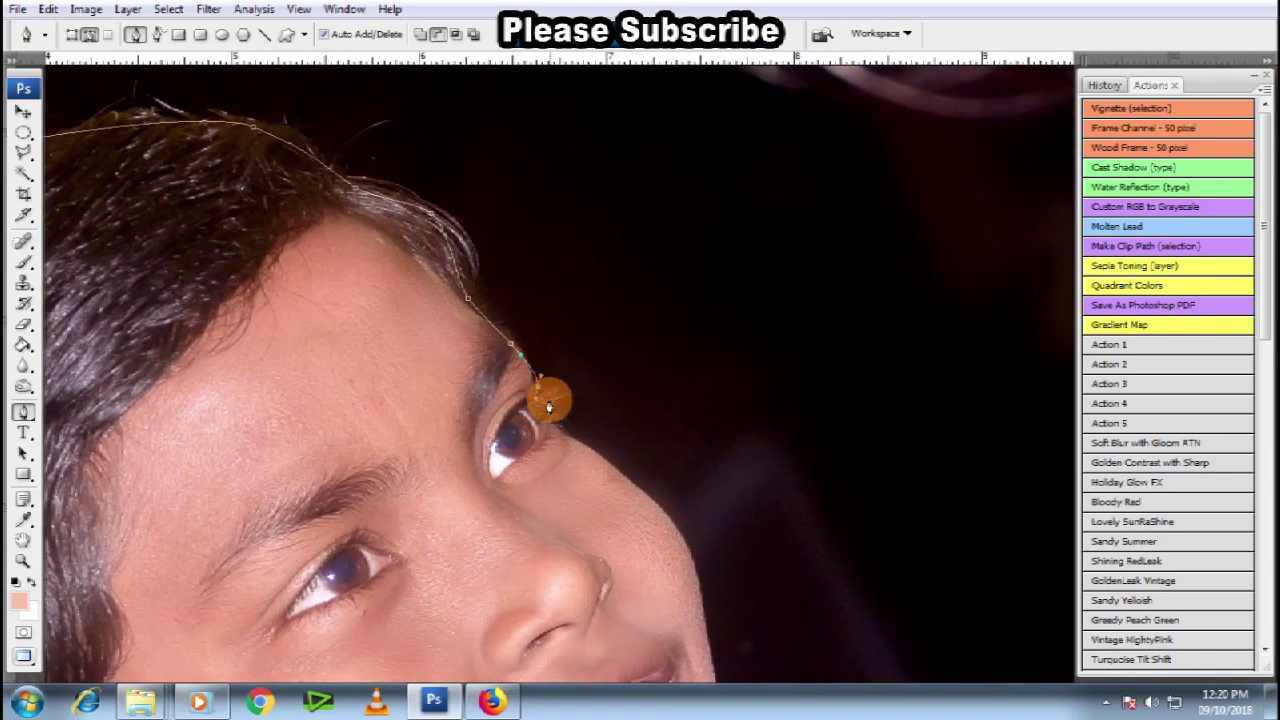
key(ctrl+z)
key(ctrl+plus)
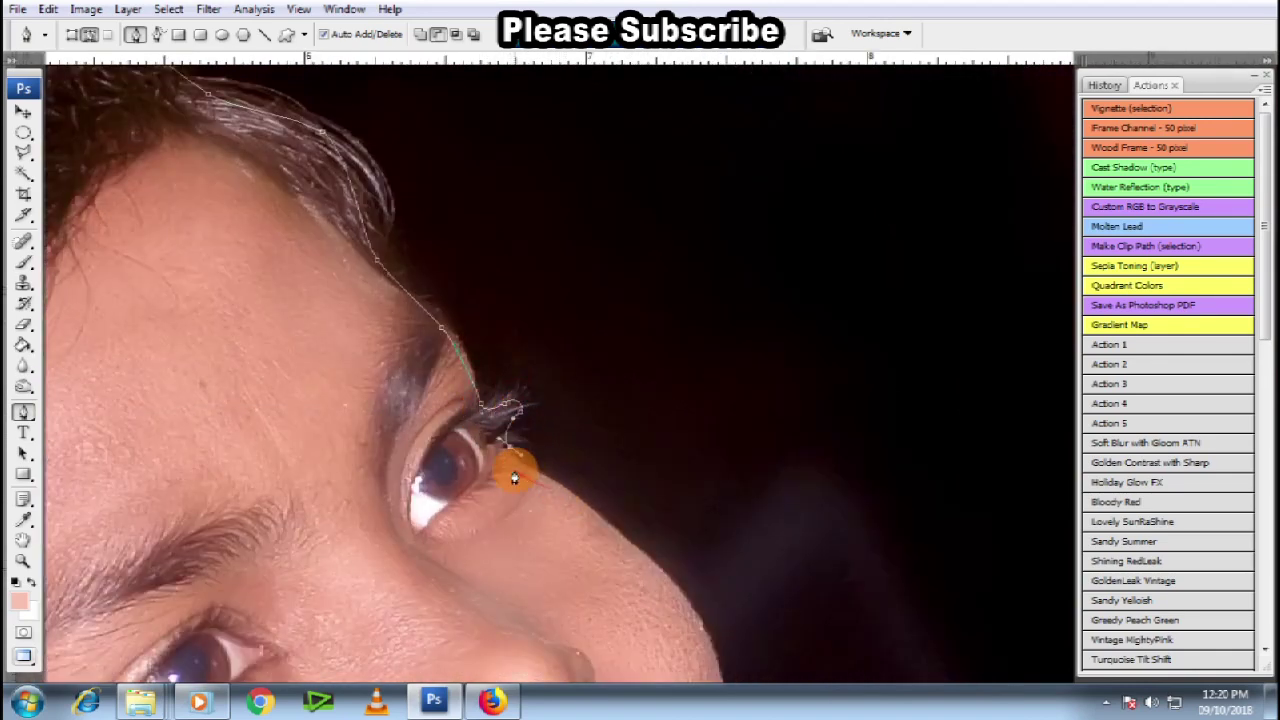
click(545, 477)
drag(585, 489, 465, 404)
- Extend the path along the boy's far cheek and past the mouth to the chin
drag(590, 566, 596, 588)
drag(602, 640, 575, 441)
drag(591, 507, 595, 538)
drag(597, 610, 584, 562)
drag(577, 530, 541, 430)
key(ctrl+minus)
key(ctrl+minus)
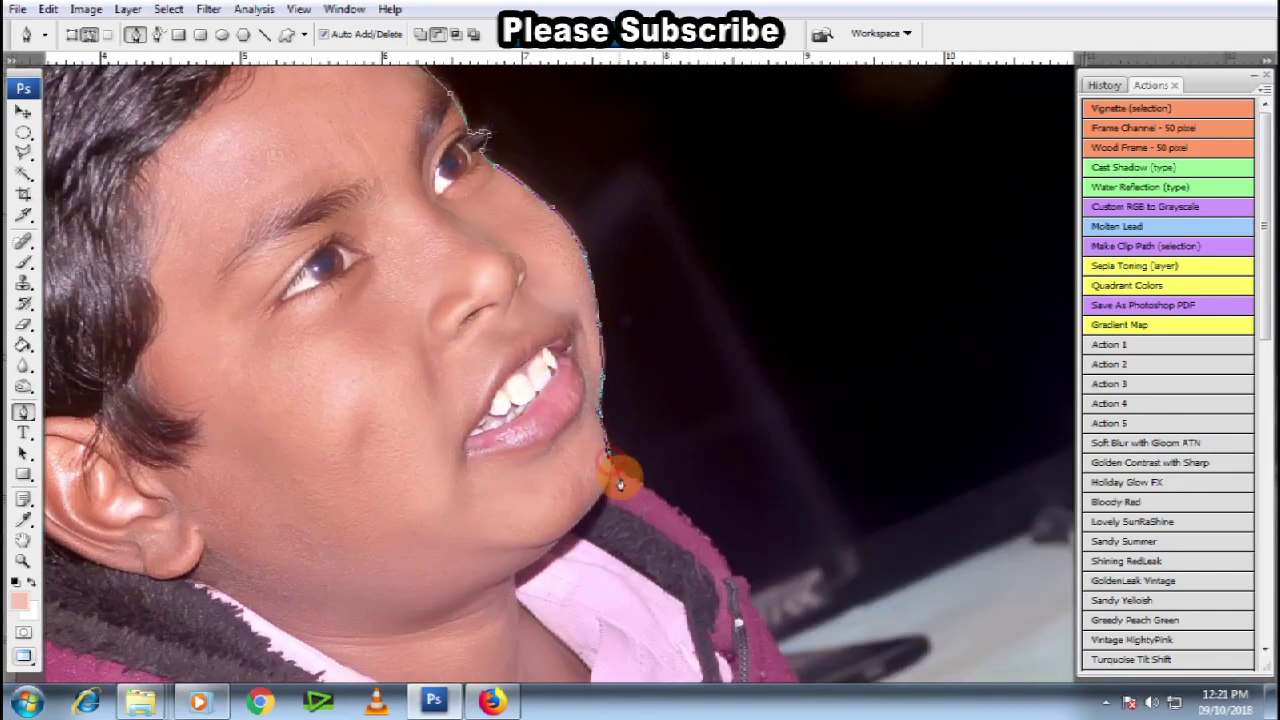
- Trace the path from the chin along the hood's far side and down the jacket's outer edge
drag(633, 480, 650, 492)
drag(694, 522, 561, 426)
drag(684, 628, 697, 656)
drag(702, 662, 563, 378)
drag(600, 463, 614, 490)
drag(672, 532, 606, 375)
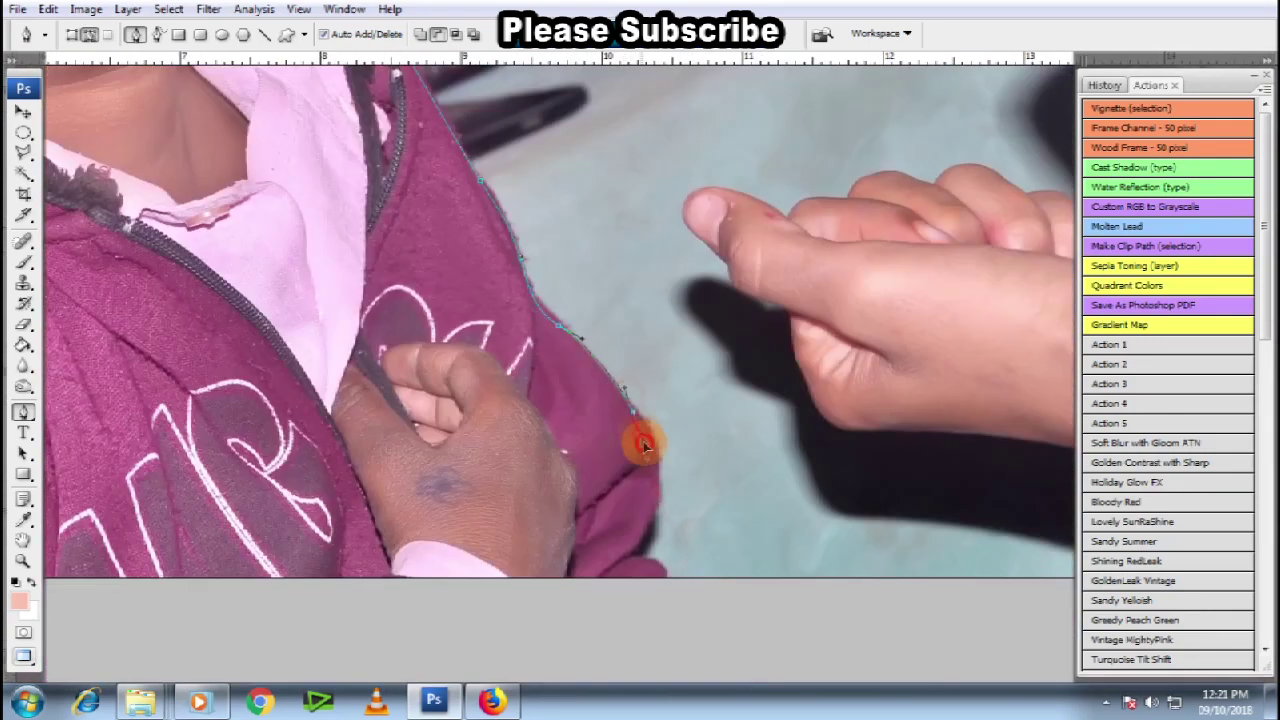
- Finish the path around the far sleeve and close it beneath the photo's lower edge
drag(634, 417, 652, 508)
drag(651, 580, 751, 463)
drag(155, 533, 663, 617)
drag(405, 600, 545, 613)
- Save the outlined photo as a JPEG with quality 12 (Maximum) and Baseline ("Standard") format
key(ctrl+minus)
key(ctrl+0)
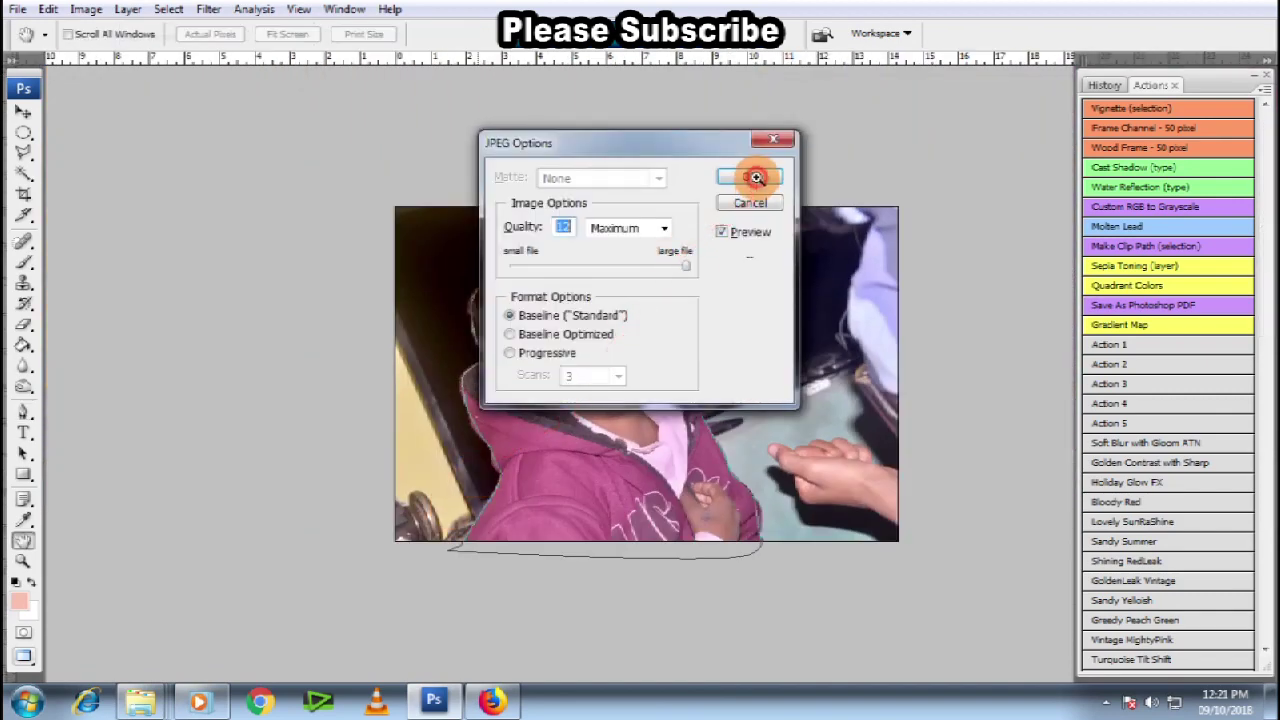
click(756, 177)
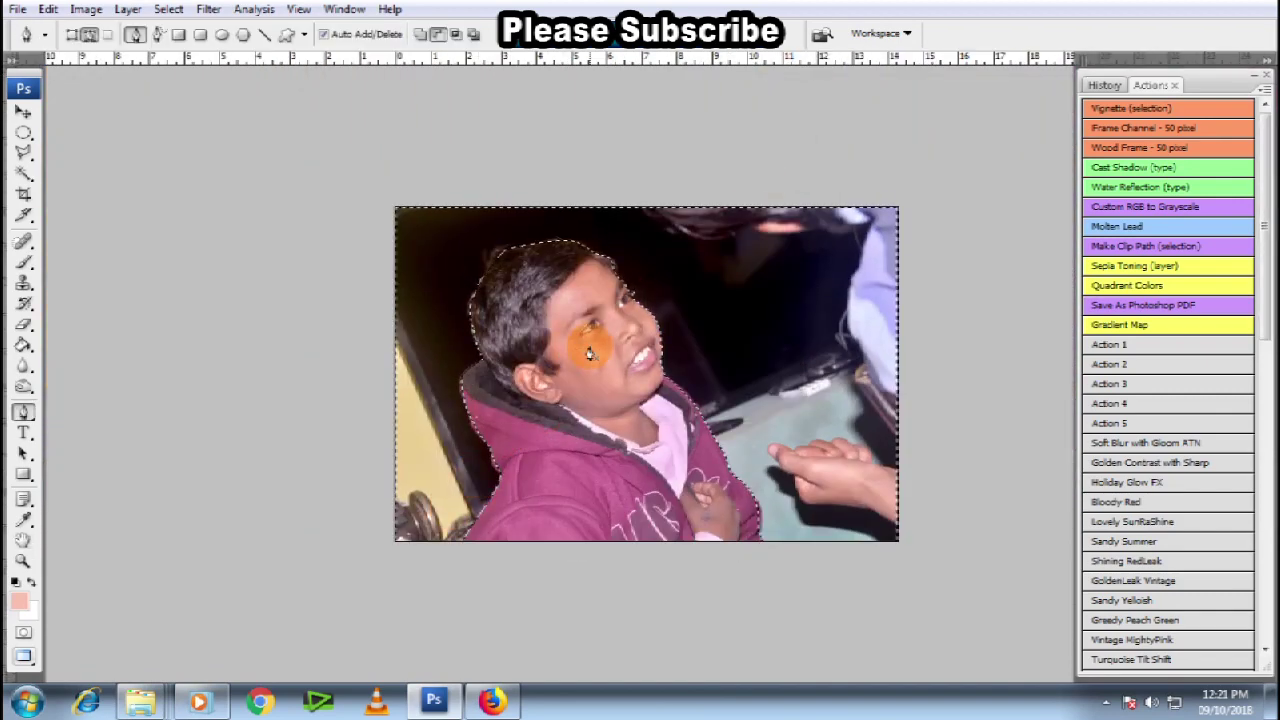
- Invert the selection with the Polygonal Lasso tool active so it covers the boy
click(23, 152)
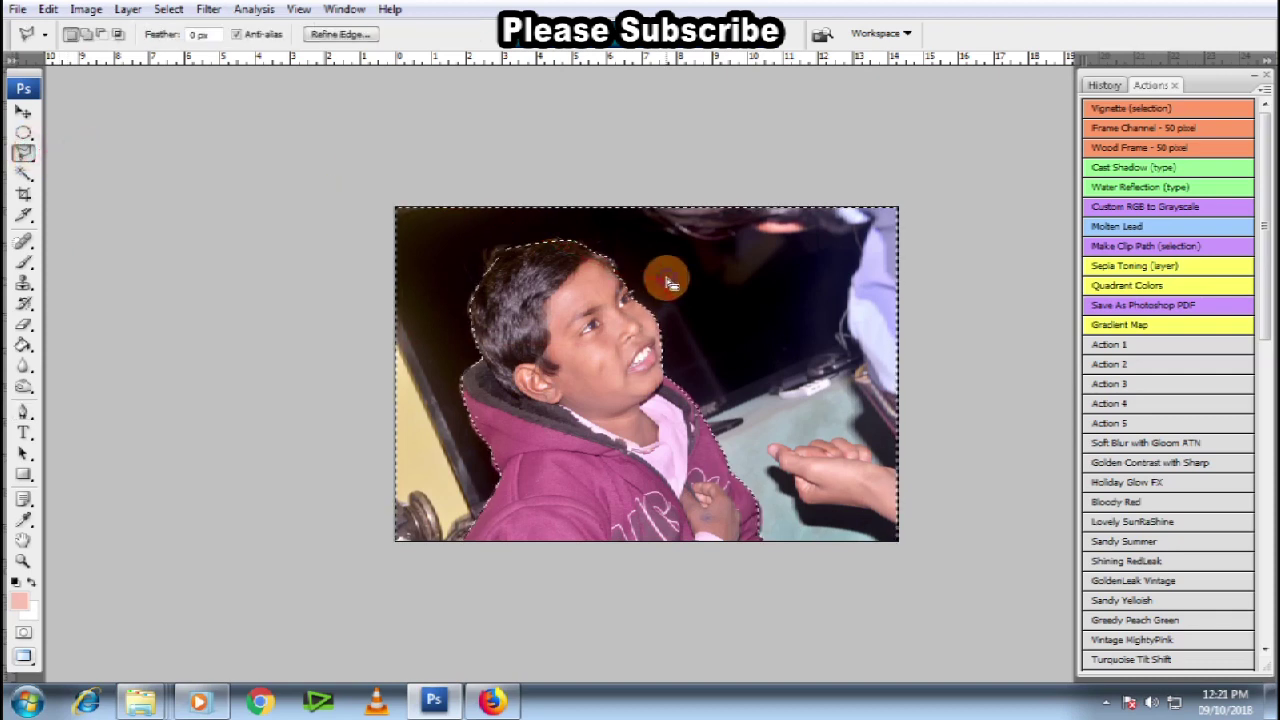
right_click(668, 283)
click(598, 310)
- Feather the selection around the boy and shift the selected cutout slightly with the Move tool
right_click(580, 308)
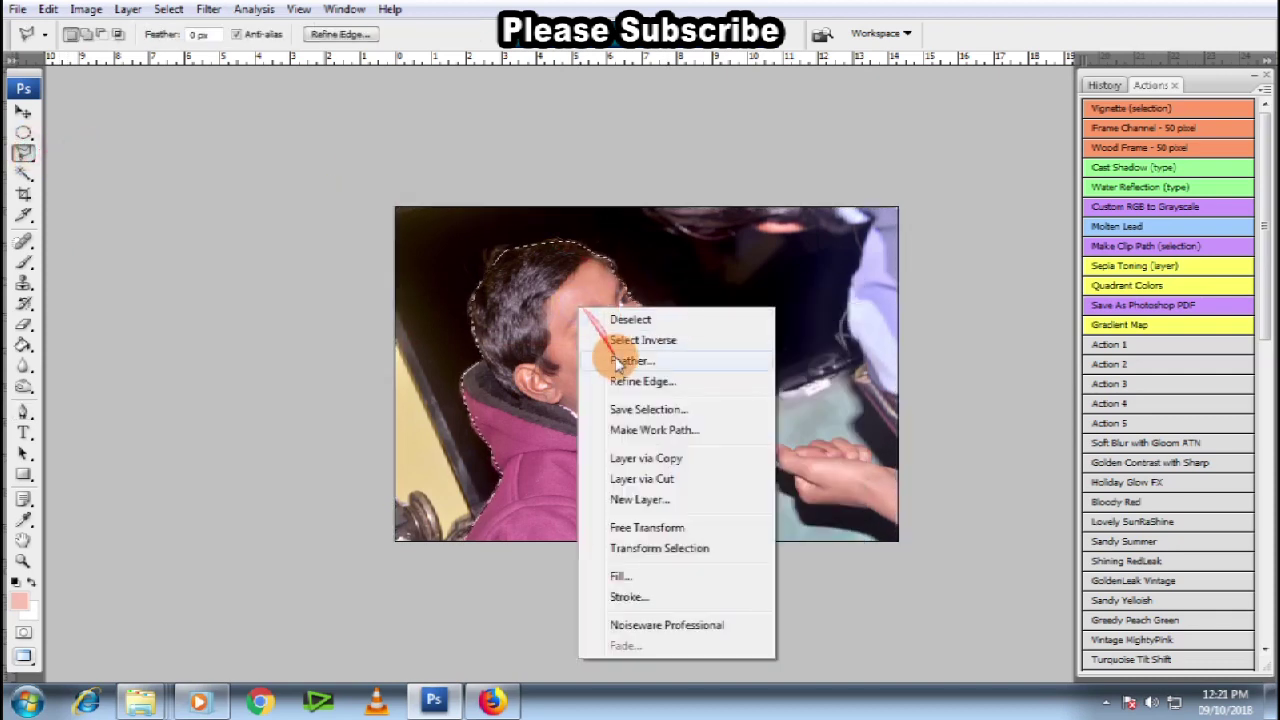
click(625, 361)
click(716, 258)
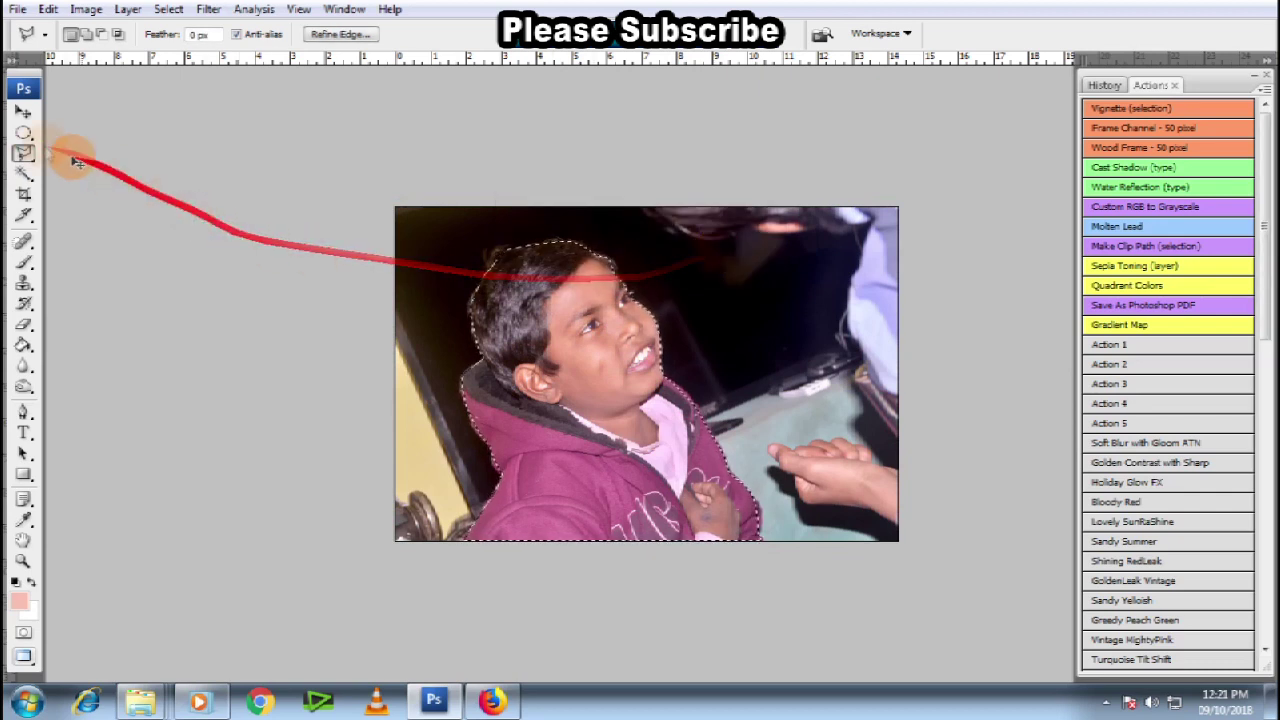
click(23, 112)
mouse_move(575, 351)
mouse_down()
mouse_move(663, 348)
mouse_move(597, 353)
mouse_up()
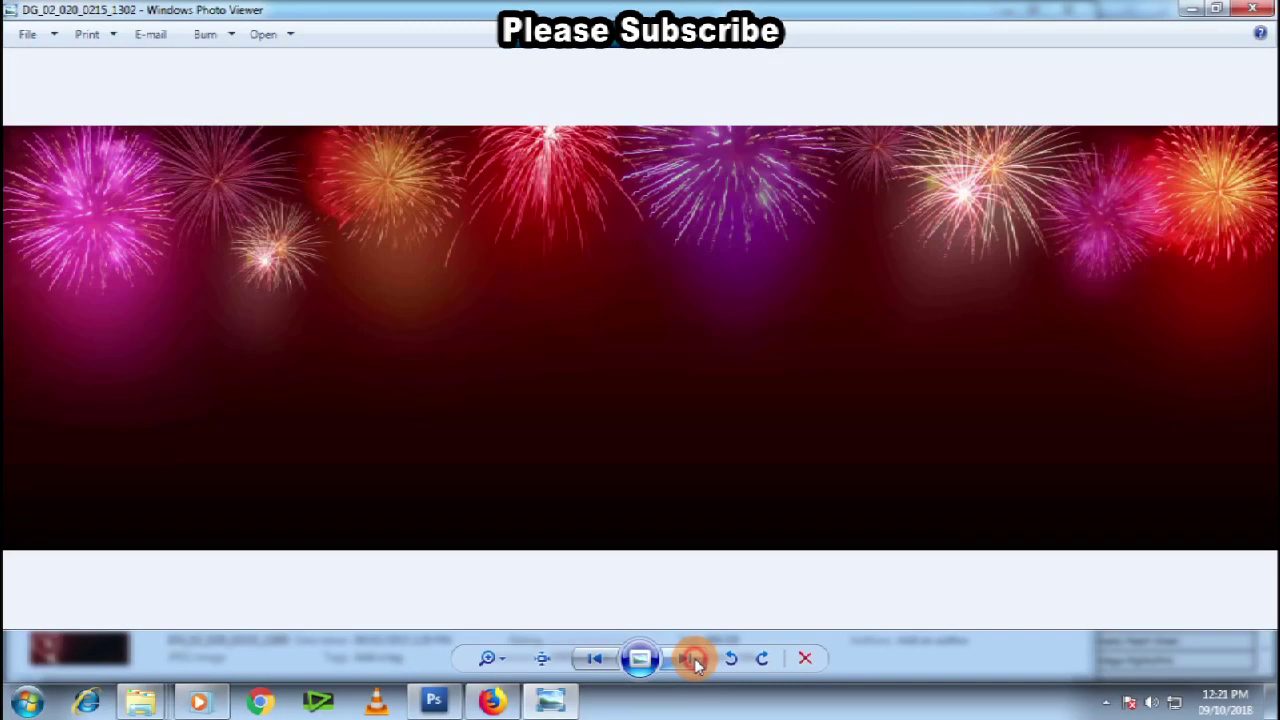
- Preview several fireworks backgrounds in the image folder and open DG_02_020_0215_1288.jpg in Photoshop
click(1267, 7)
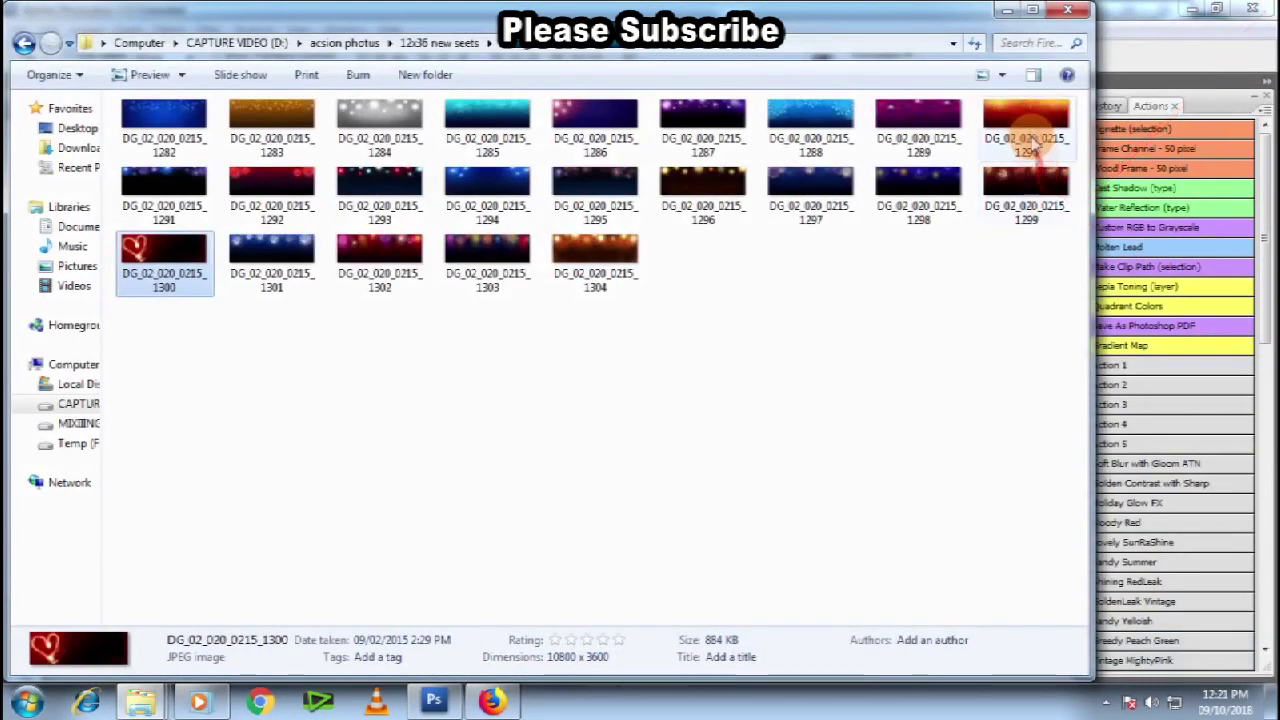
double_click(1029, 123)
click(1252, 8)
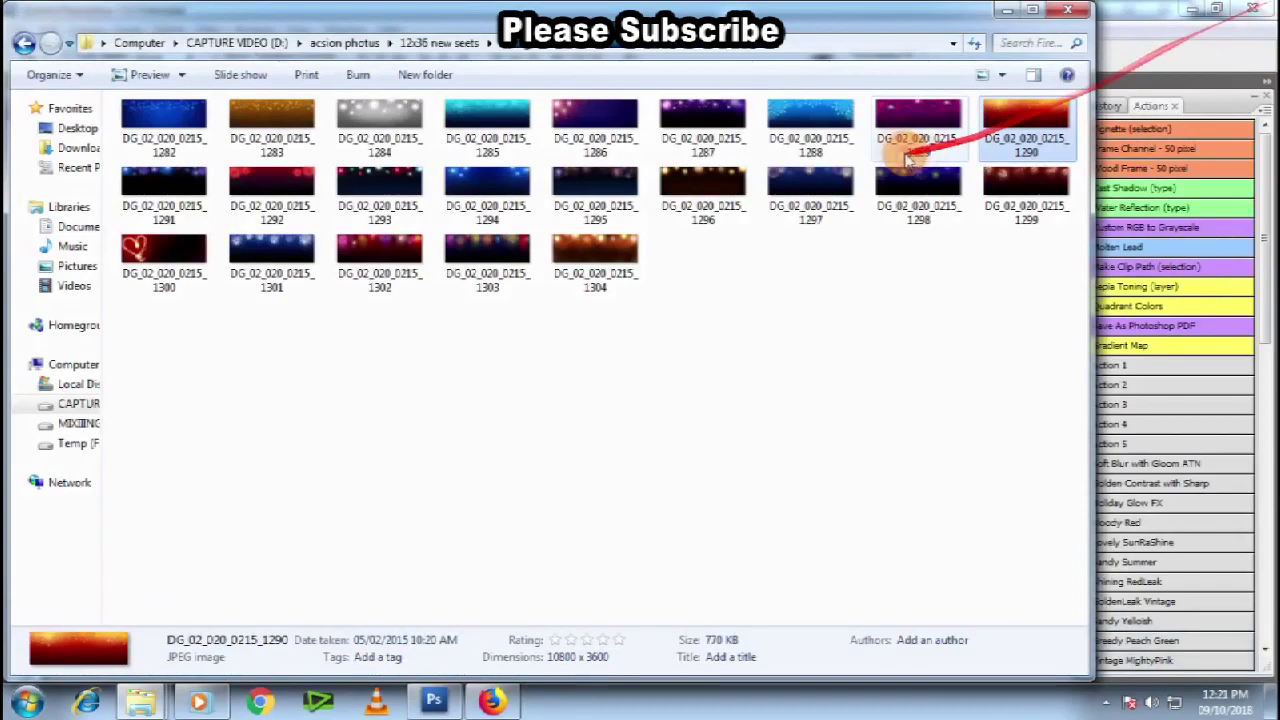
double_click(837, 127)
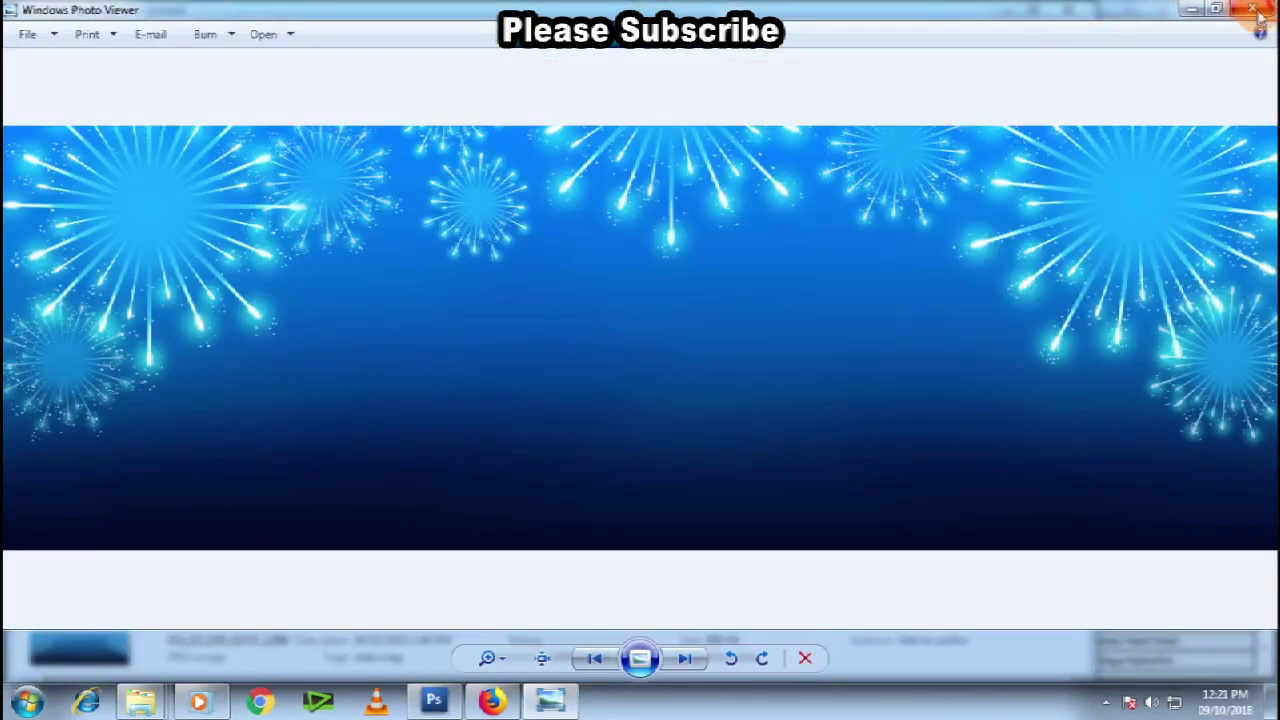
click(1252, 8)
drag(810, 125, 460, 415)
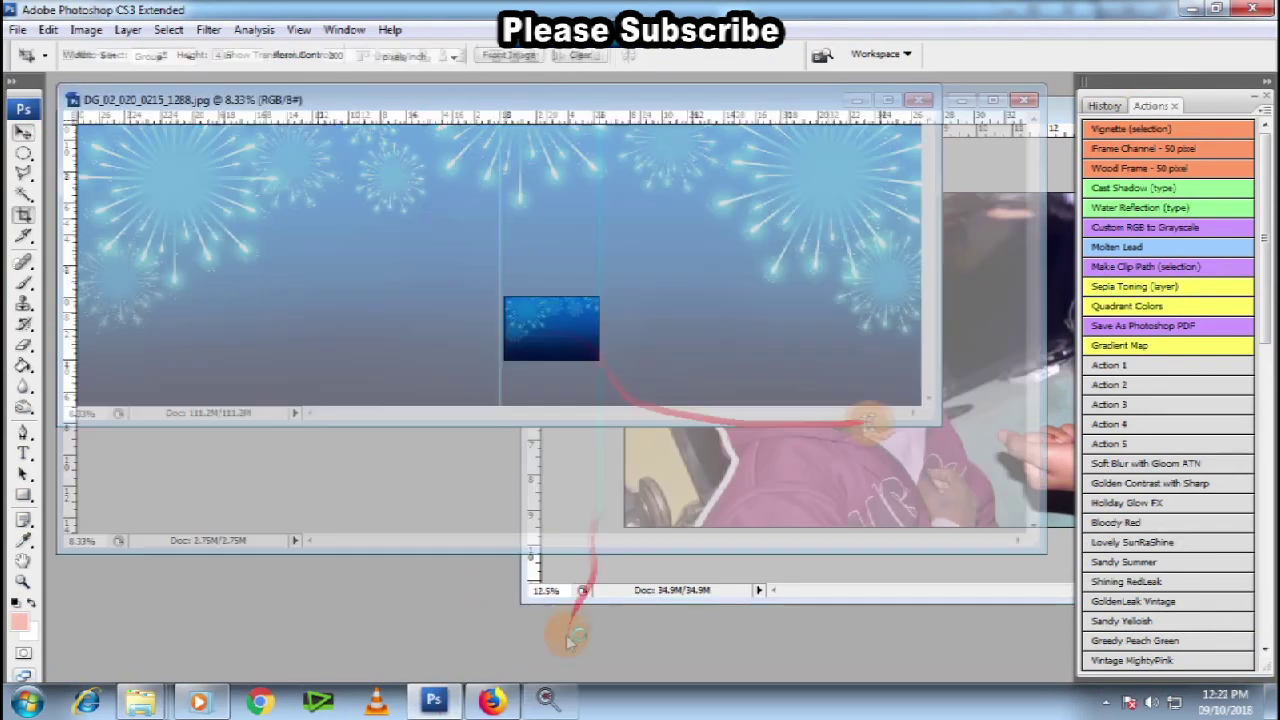
- Crop the blue fireworks background to 6 in by 4 in and fit it to the window
click(555, 692)
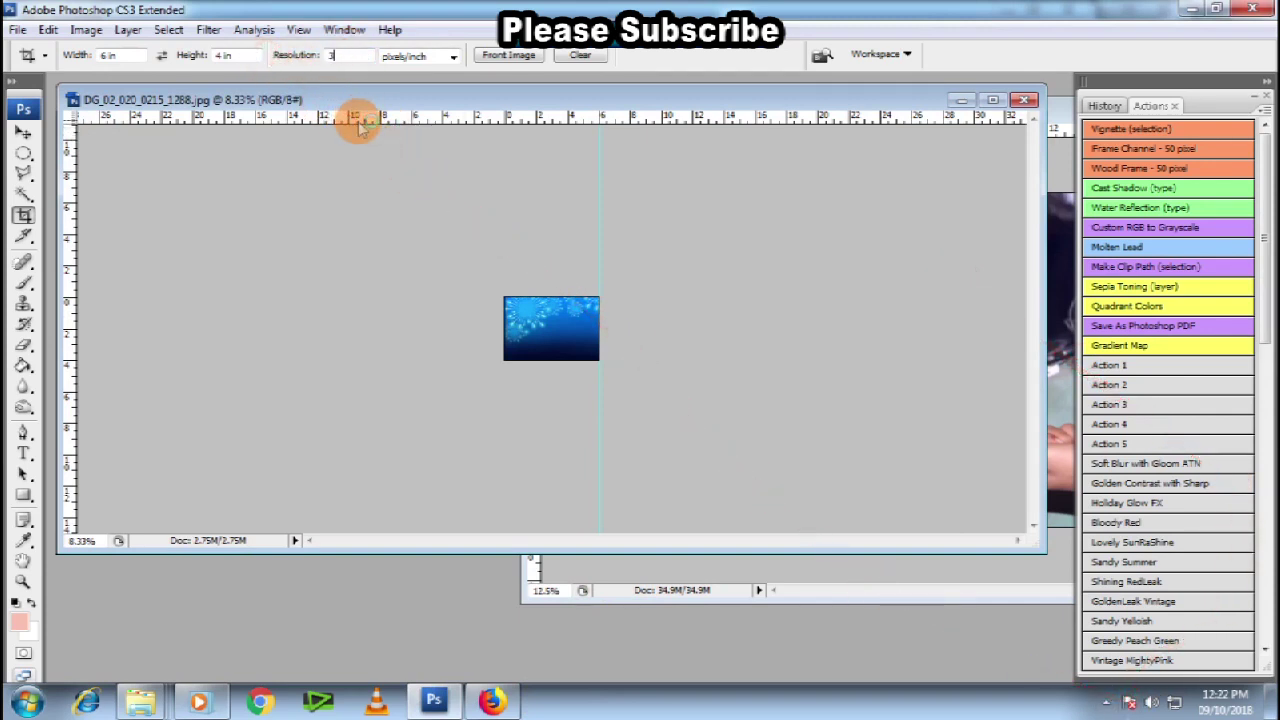
drag(504, 298, 840, 535)
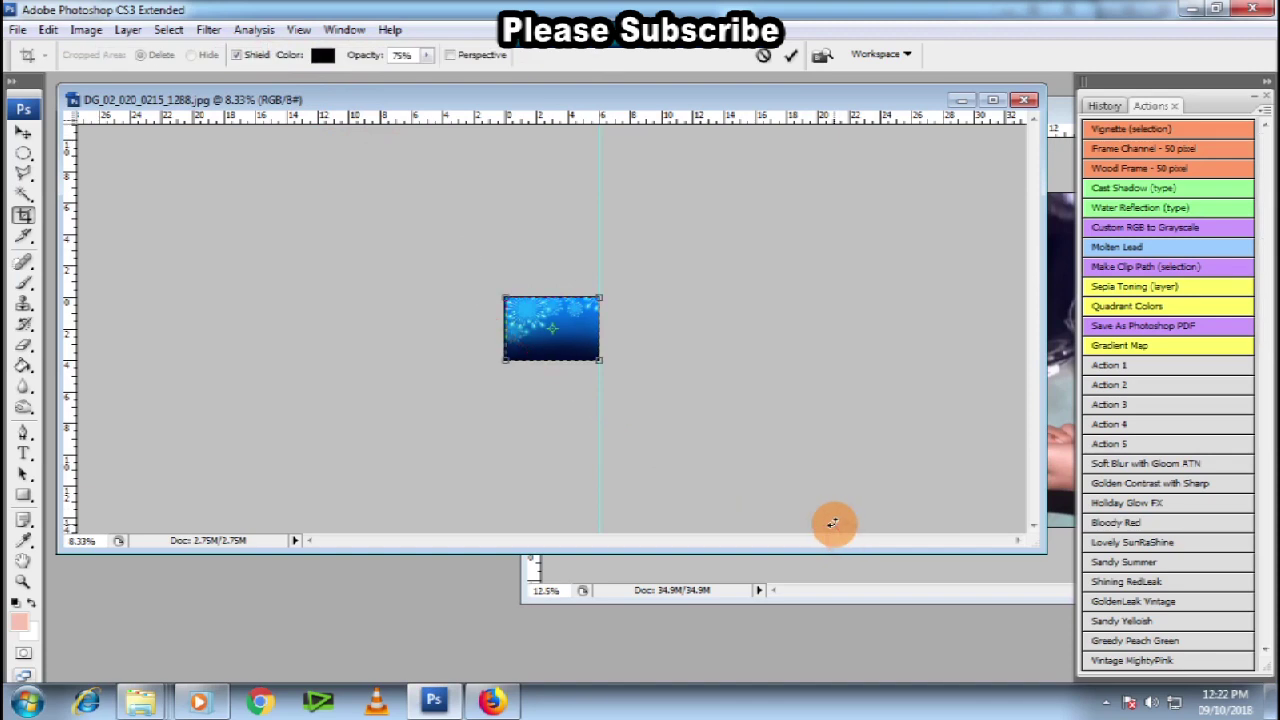
key(Return)
key(ctrl+0)
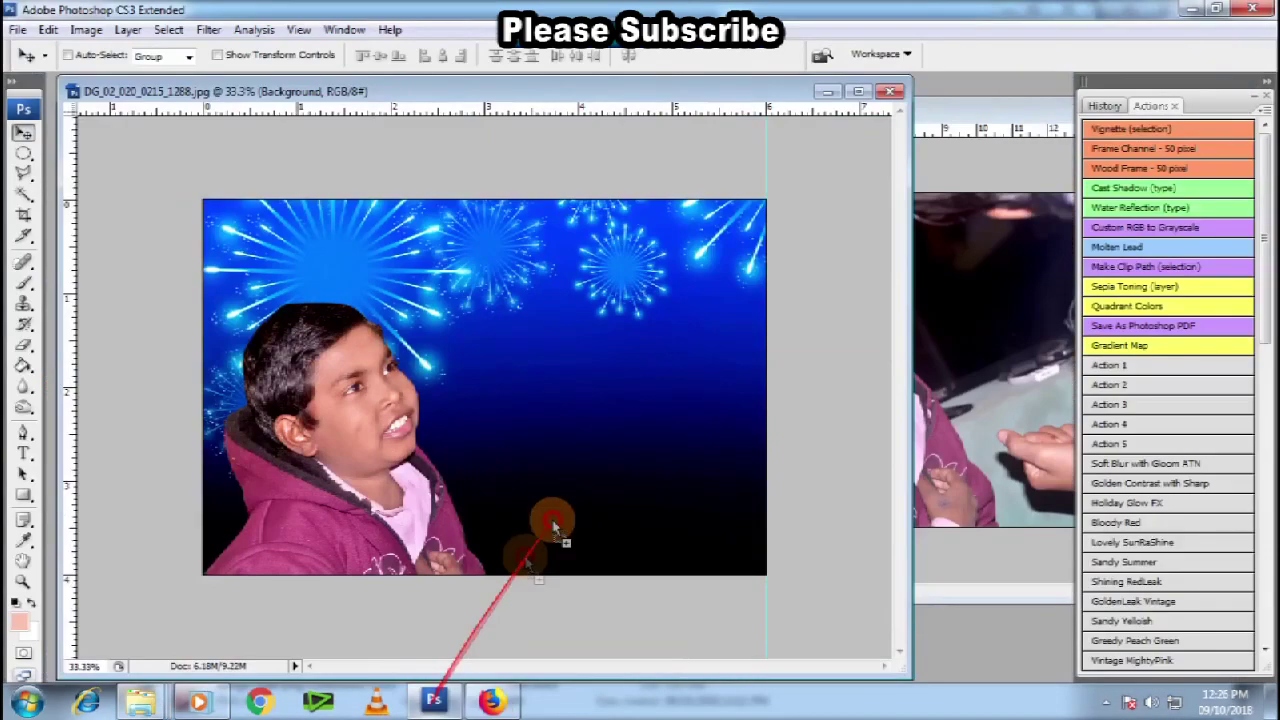
- Place the goddess image over the right half of the fireworks background, beside the boy
right_click(350, 316)
click(374, 329)
drag(350, 348, 692, 376)
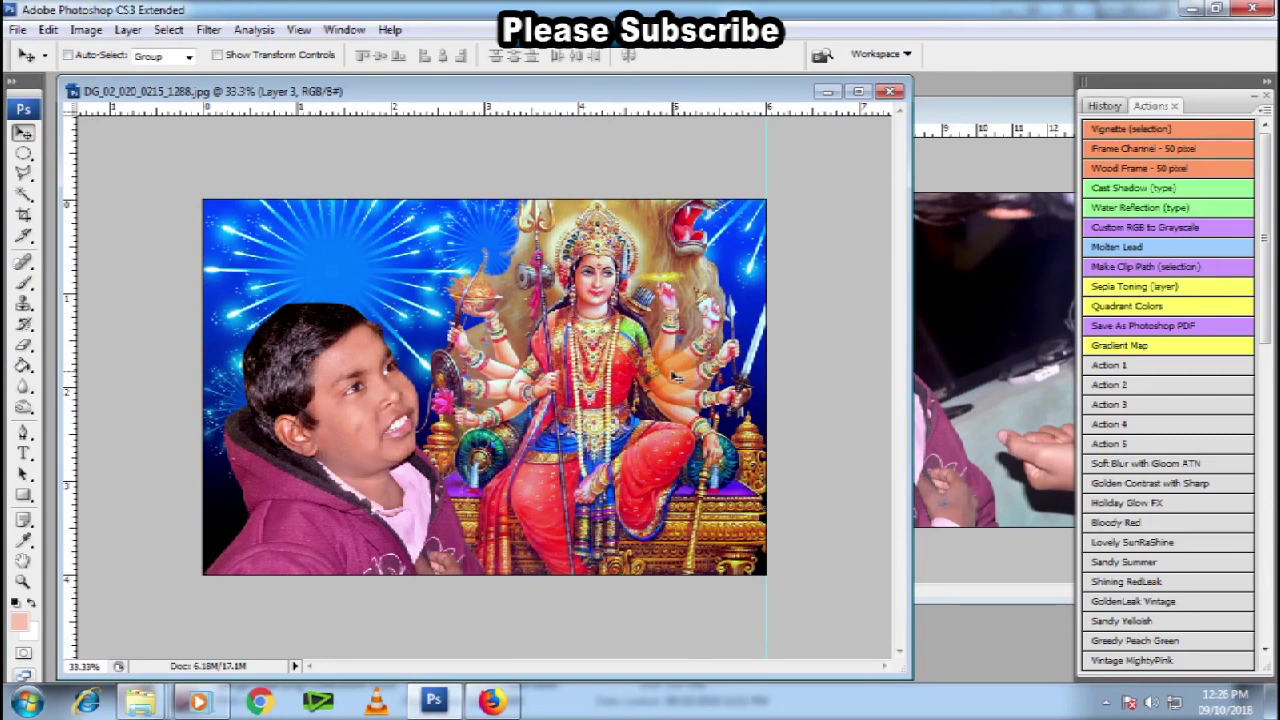
- Scale the goddess image down and position it so the whole throne and lion fit beside the boy
key(ctrl+t)
drag(400, 163, 445, 248)
drag(588, 360, 613, 361)
drag(487, 238, 466, 213)
drag(590, 338, 586, 321)
double_click(494, 245)
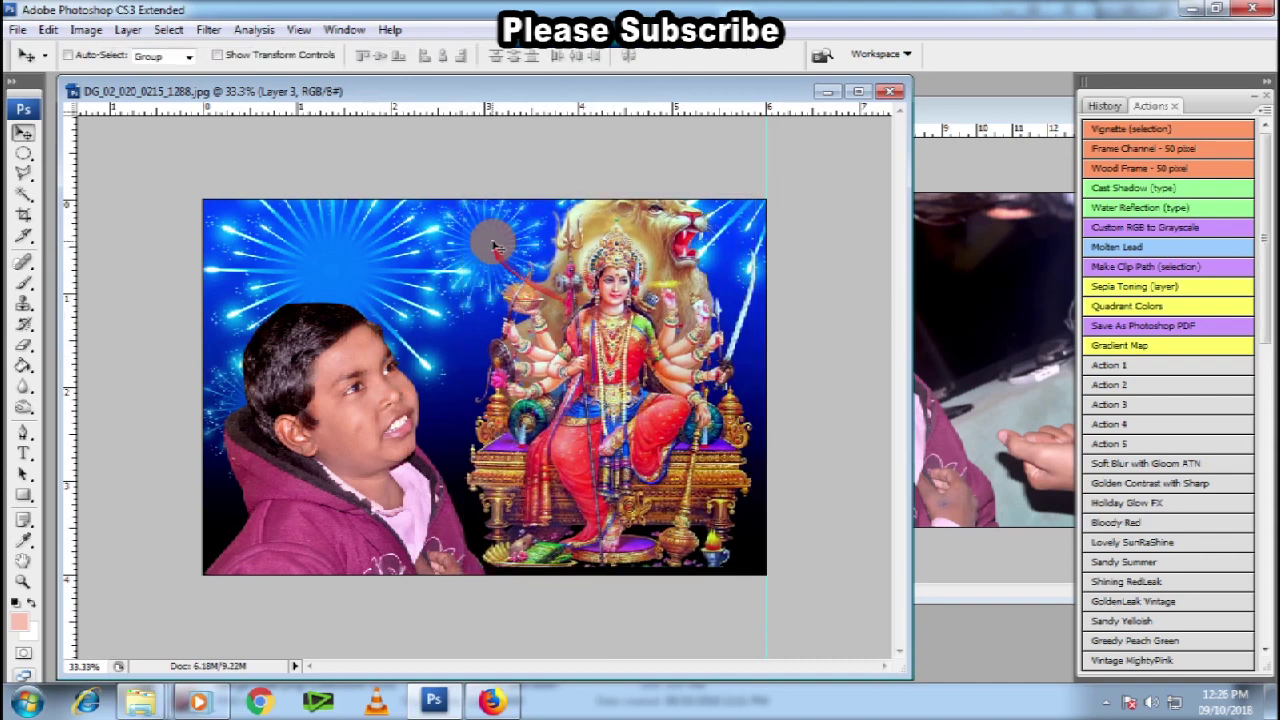
- Reduce the goddess image to 94.5% and move it slightly lower on the background
key(ctrl+t)
drag(458, 191, 464, 202)
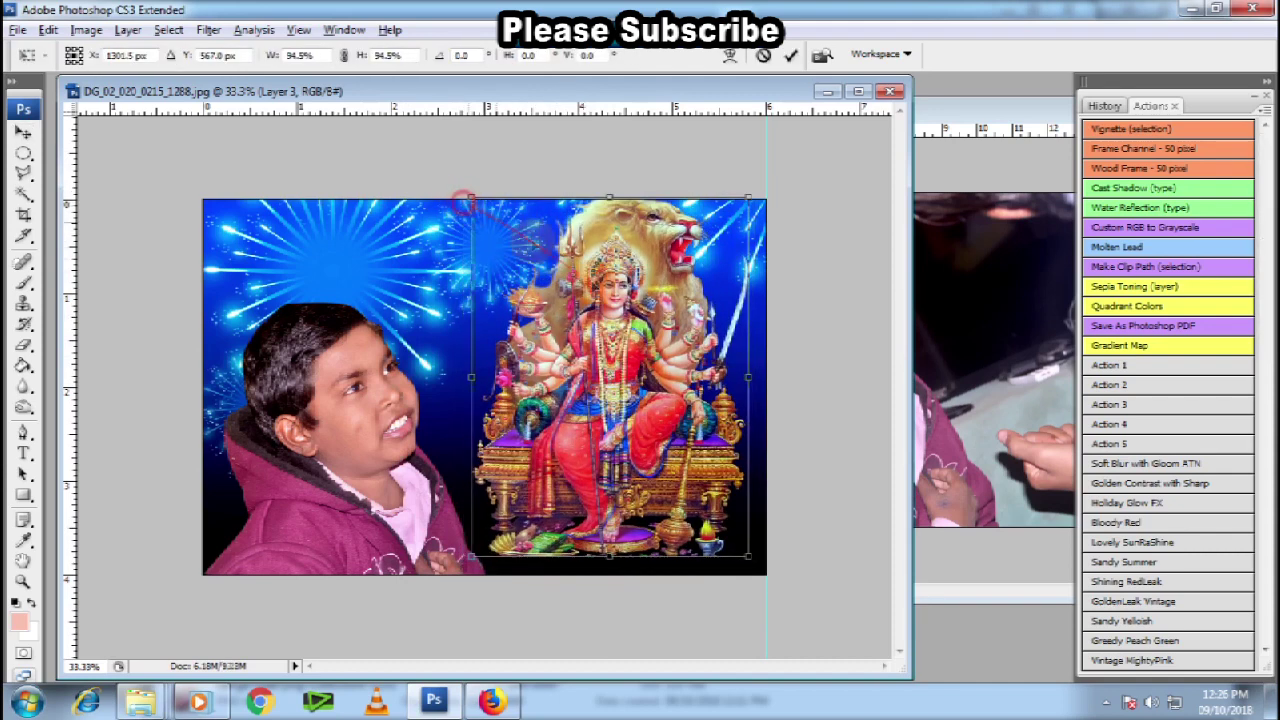
drag(612, 303, 616, 313)
double_click(616, 314)
- Flip the goddess image horizontally so the lion faces the boy, and enlarge it slightly
key(ctrl+t)
right_click(605, 295)
click(651, 549)
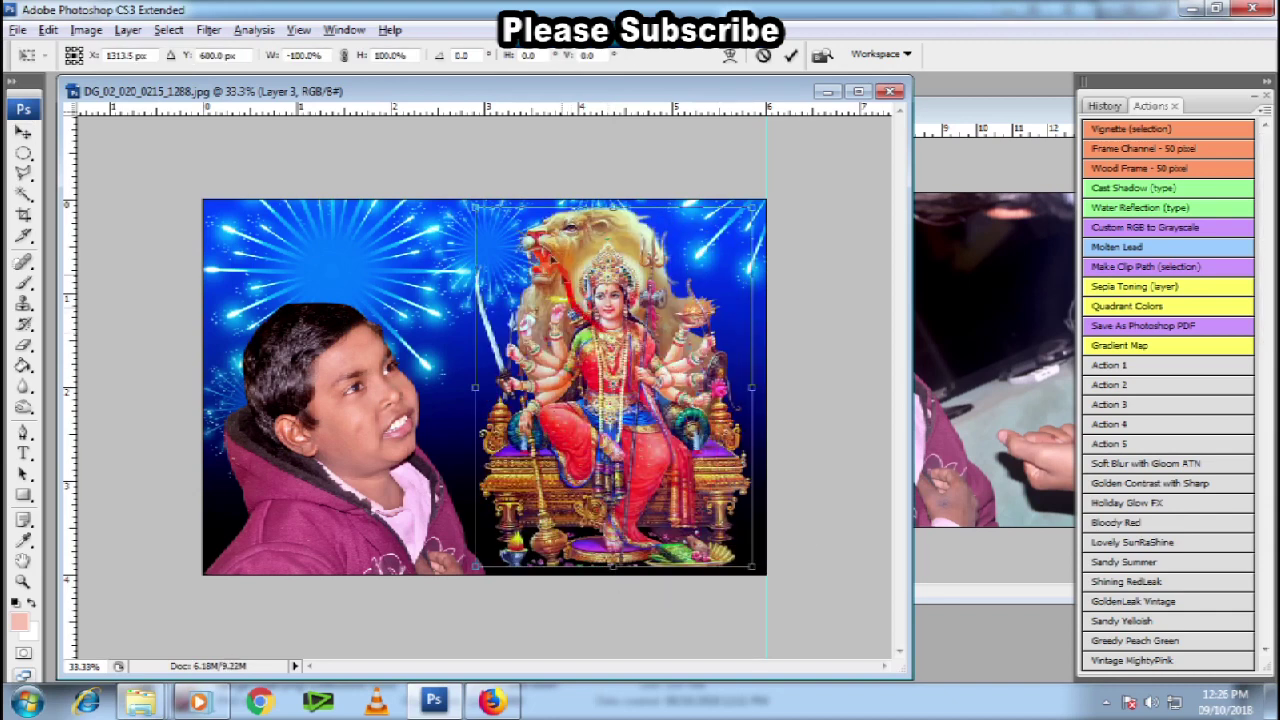
drag(478, 212, 474, 202)
double_click(578, 298)
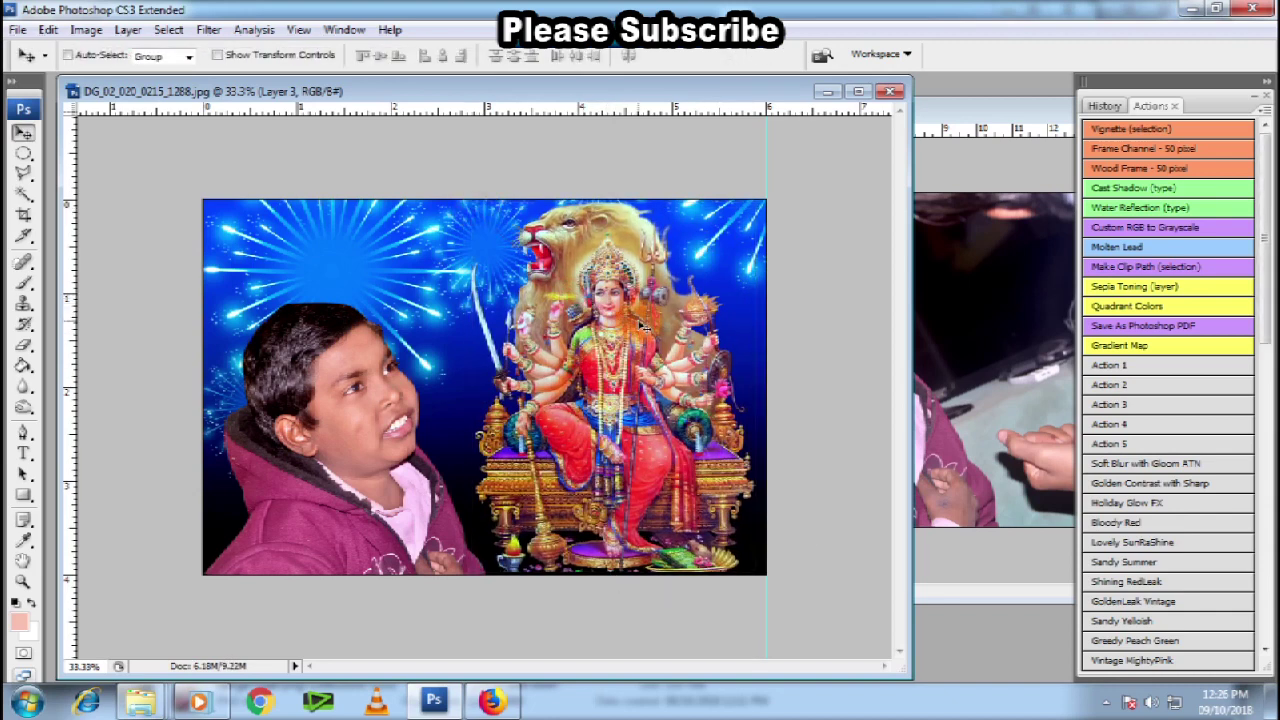
- Select the boy's layer, Layer 2, and enlarge it slightly with Free Transform
right_click(392, 402)
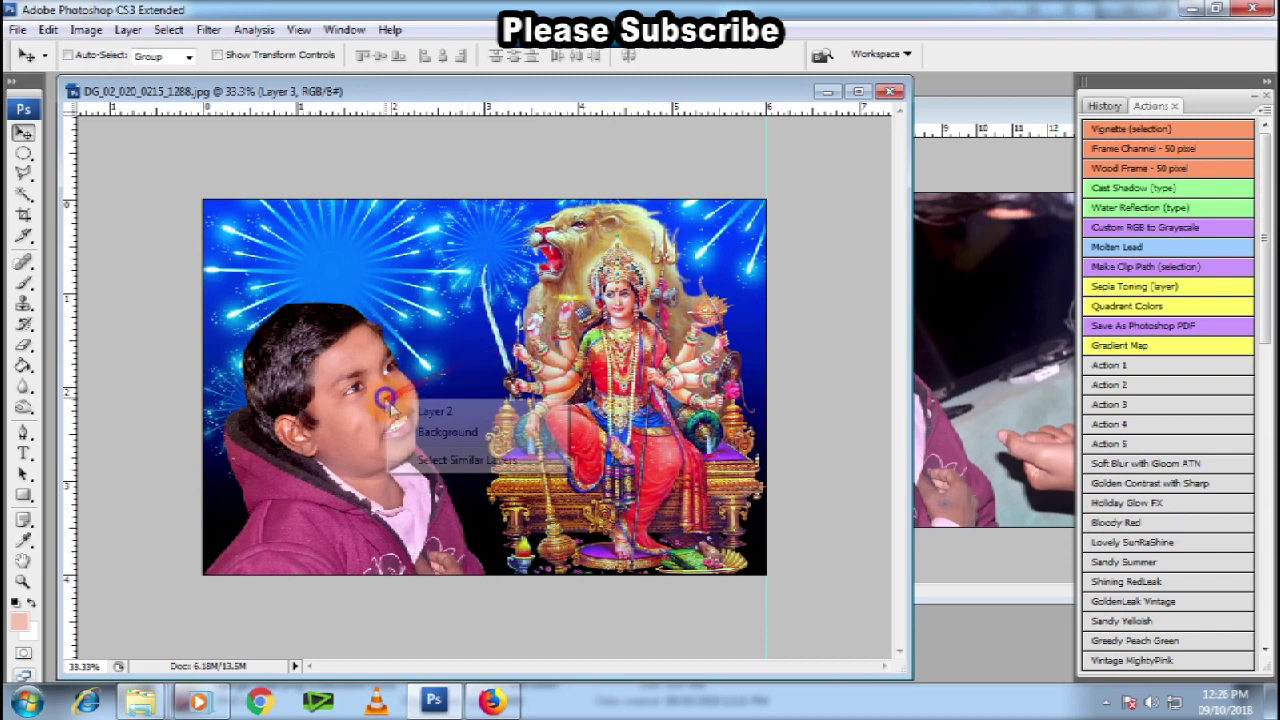
click(424, 411)
key(ctrl+t)
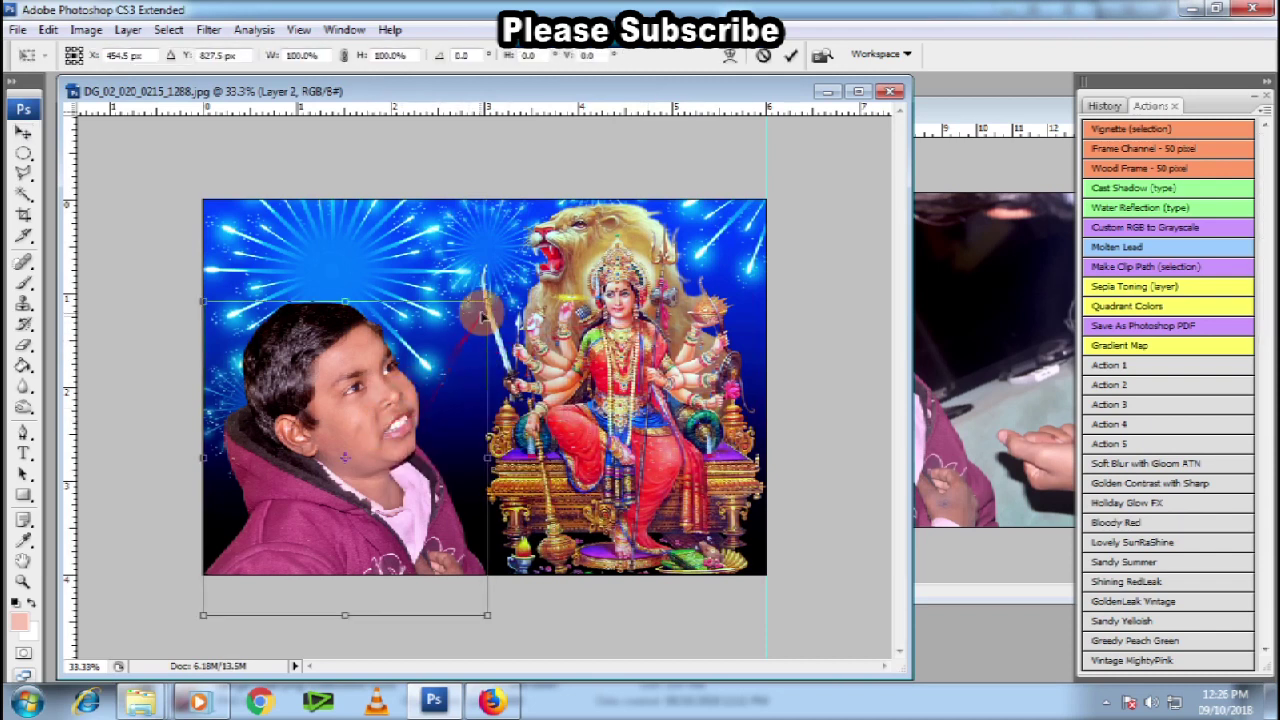
double_click(455, 372)
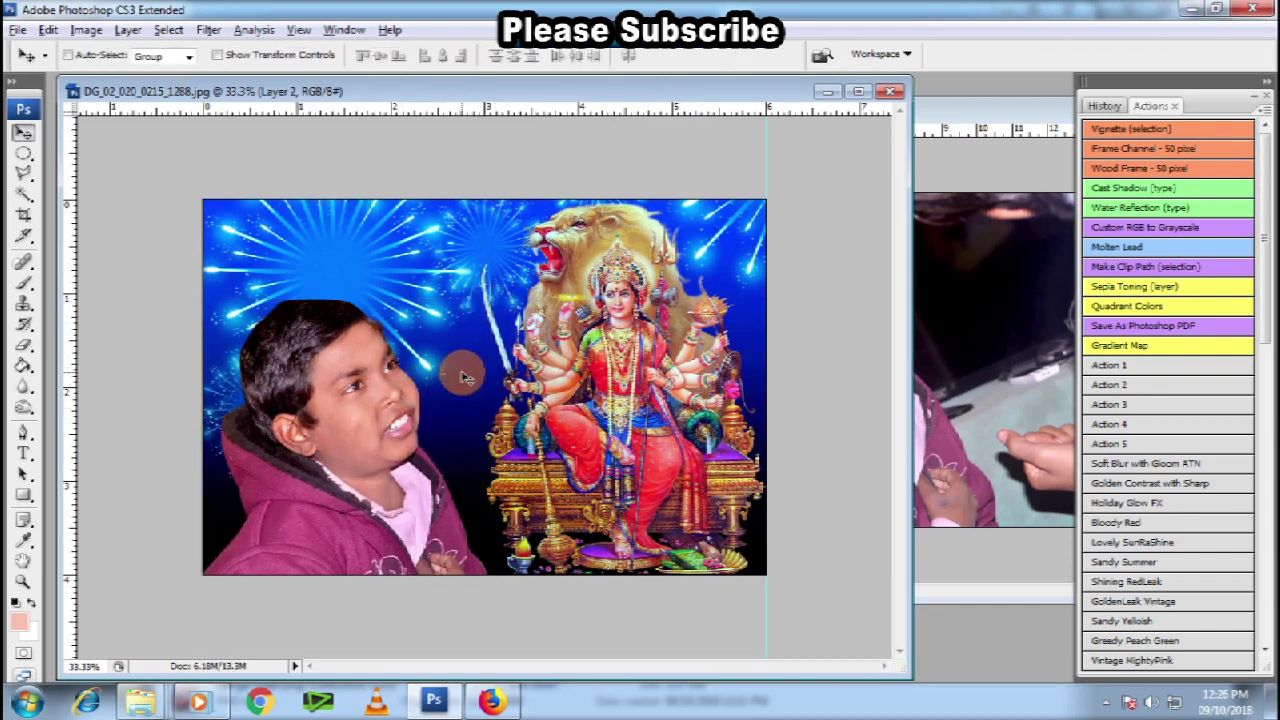
- Enlarge the goddess image to about 105% and lower it so its base runs past the photo's bottom edge
key(ctrl+plus)
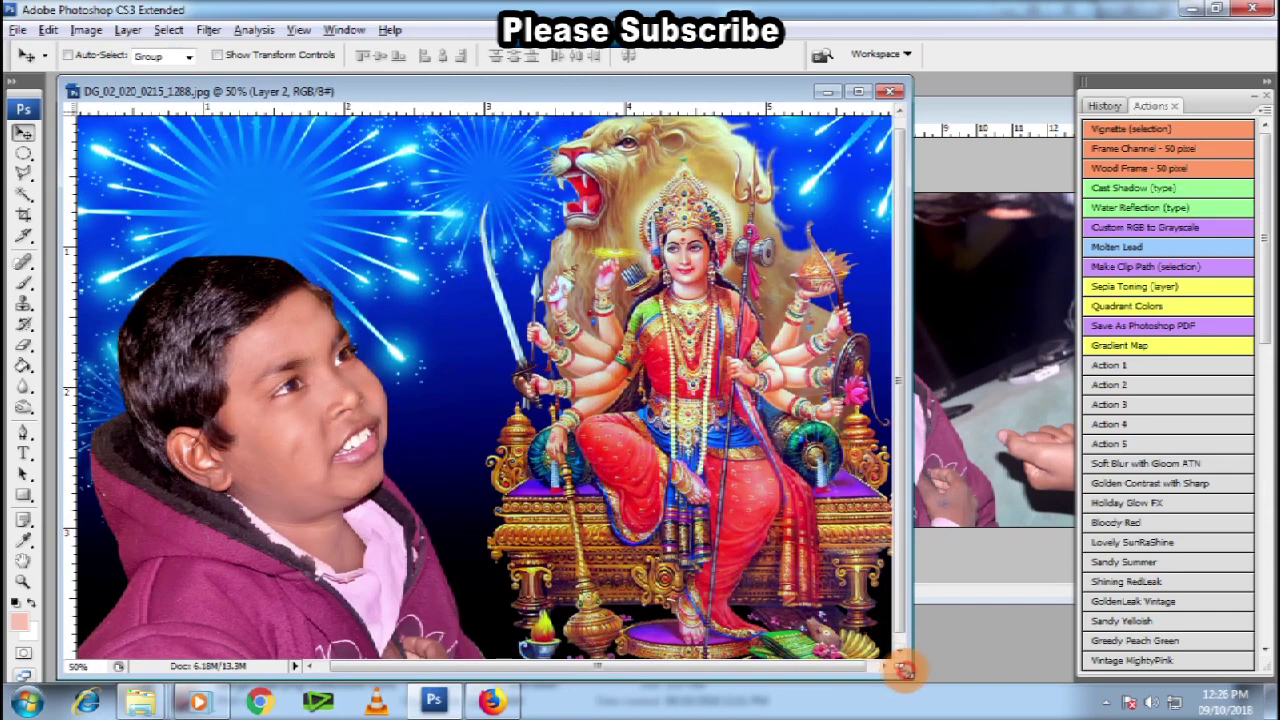
drag(903, 670, 1062, 678)
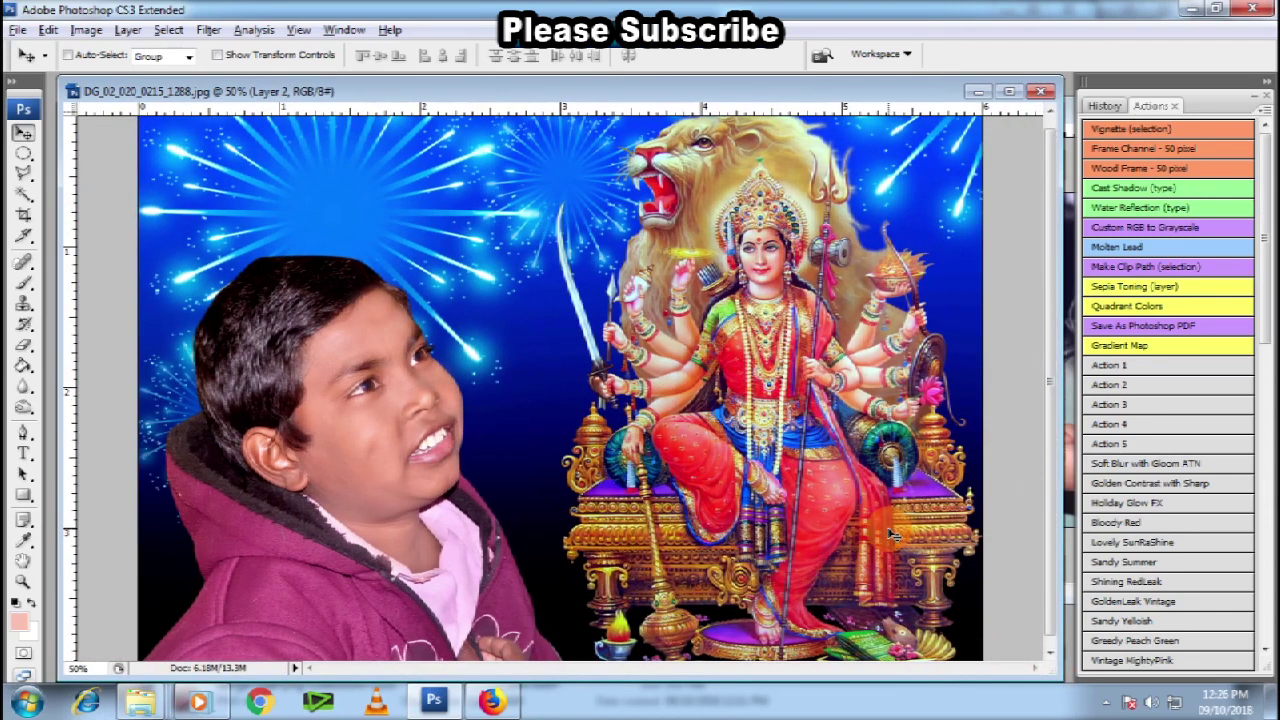
key(ctrl+minus)
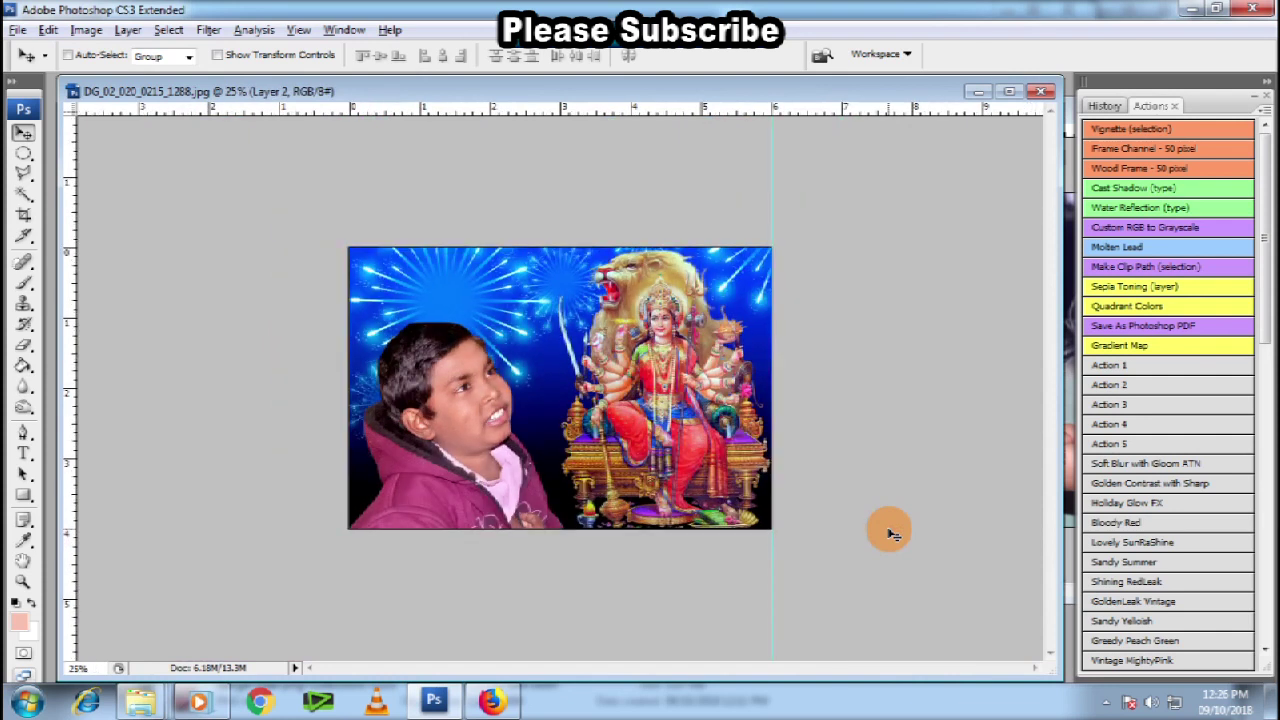
right_click(691, 421)
click(705, 431)
key(ctrl+t)
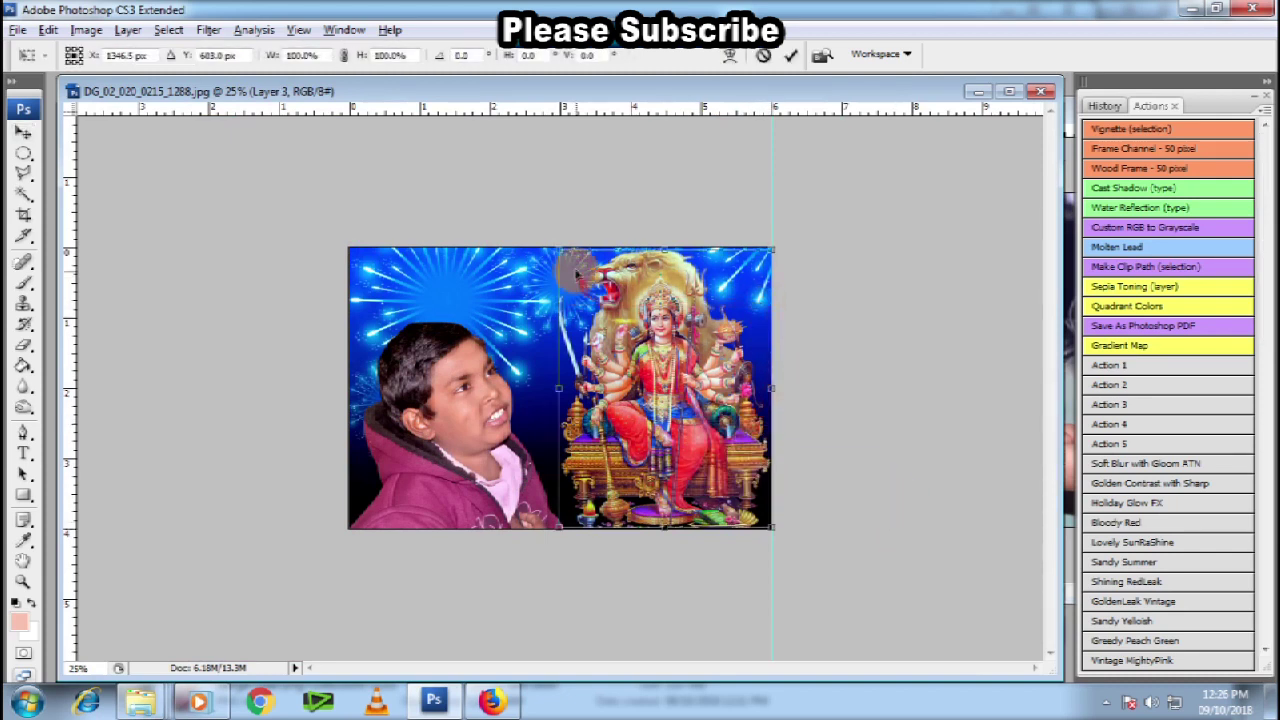
drag(555, 253, 548, 247)
drag(643, 311, 650, 322)
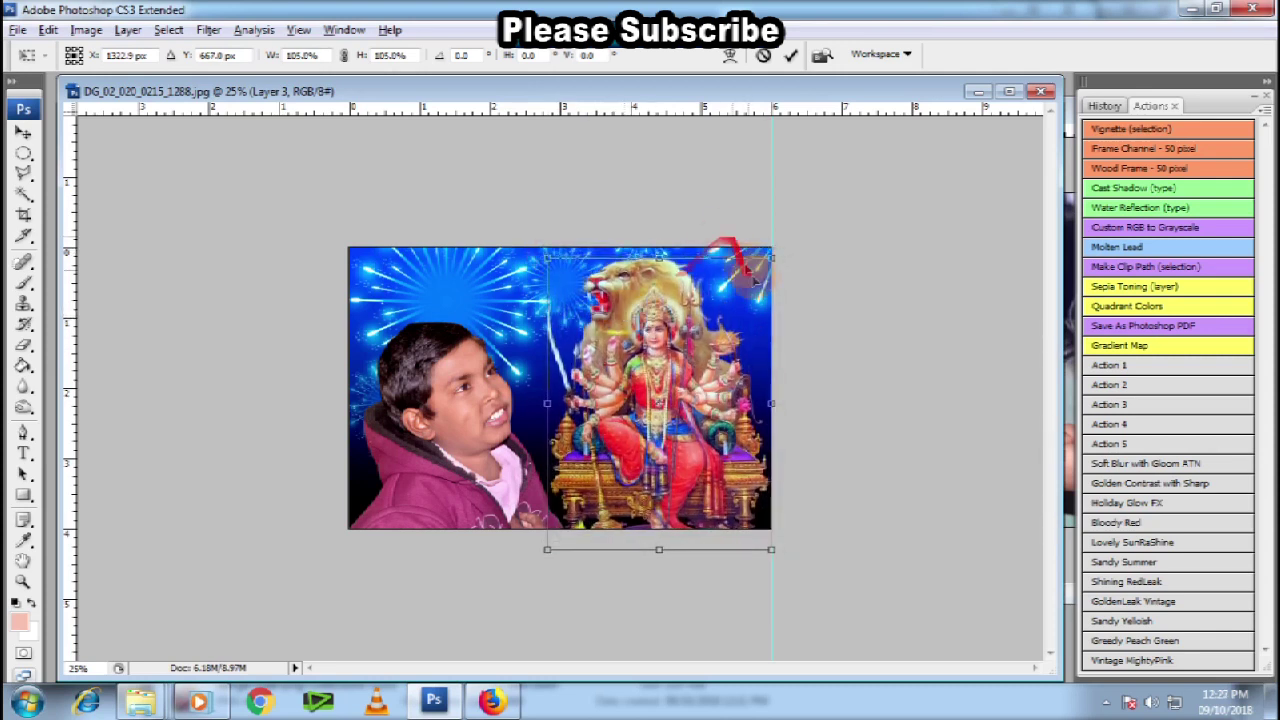
drag(771, 255, 780, 256)
double_click(714, 364)
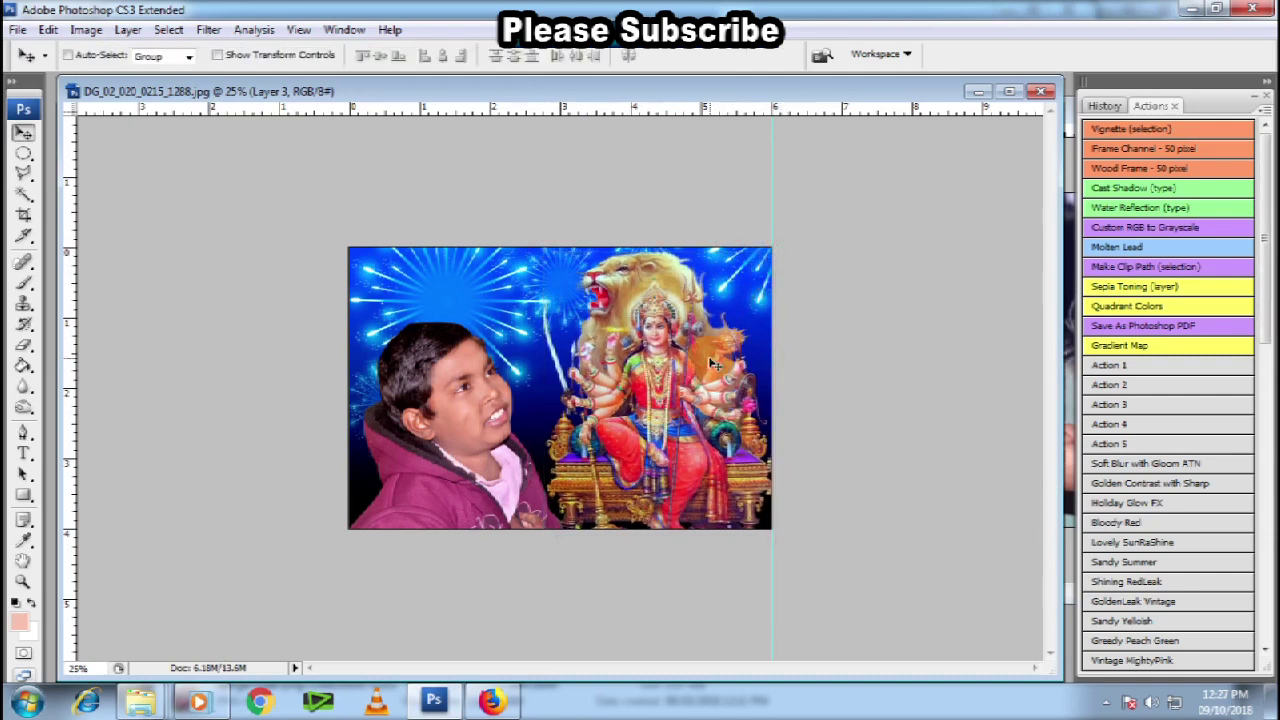
key(ctrl+plus)
key(ctrl+plus)
scroll(749, 357, up, 1)
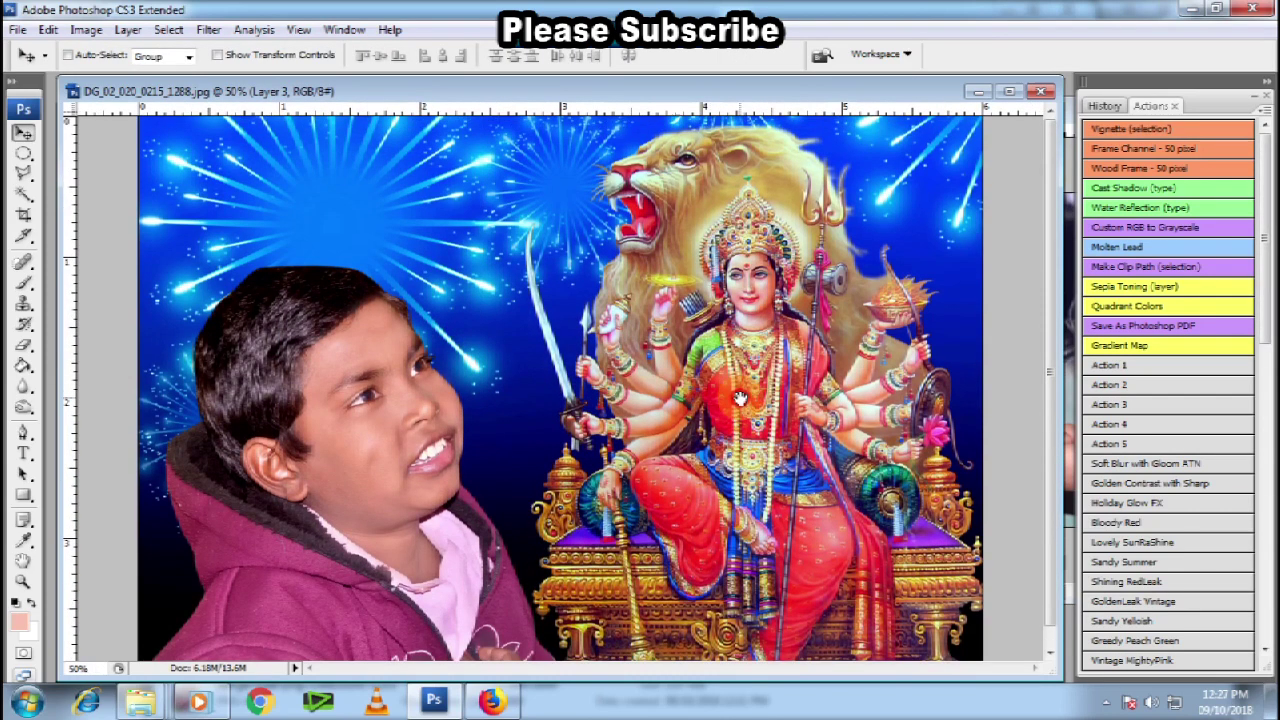
key(ctrl+minus)
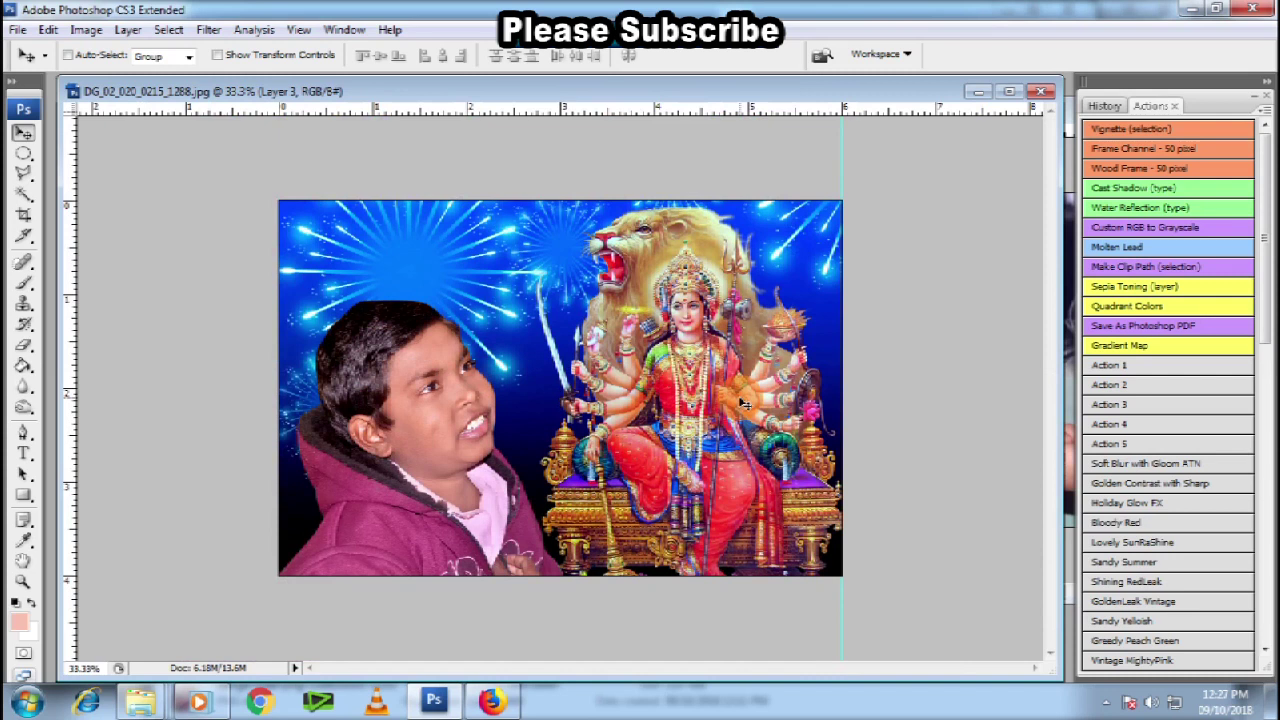
- Select the boy's layer, Layer 2, and open its Stroke layer style settings
key(ctrl+minus)
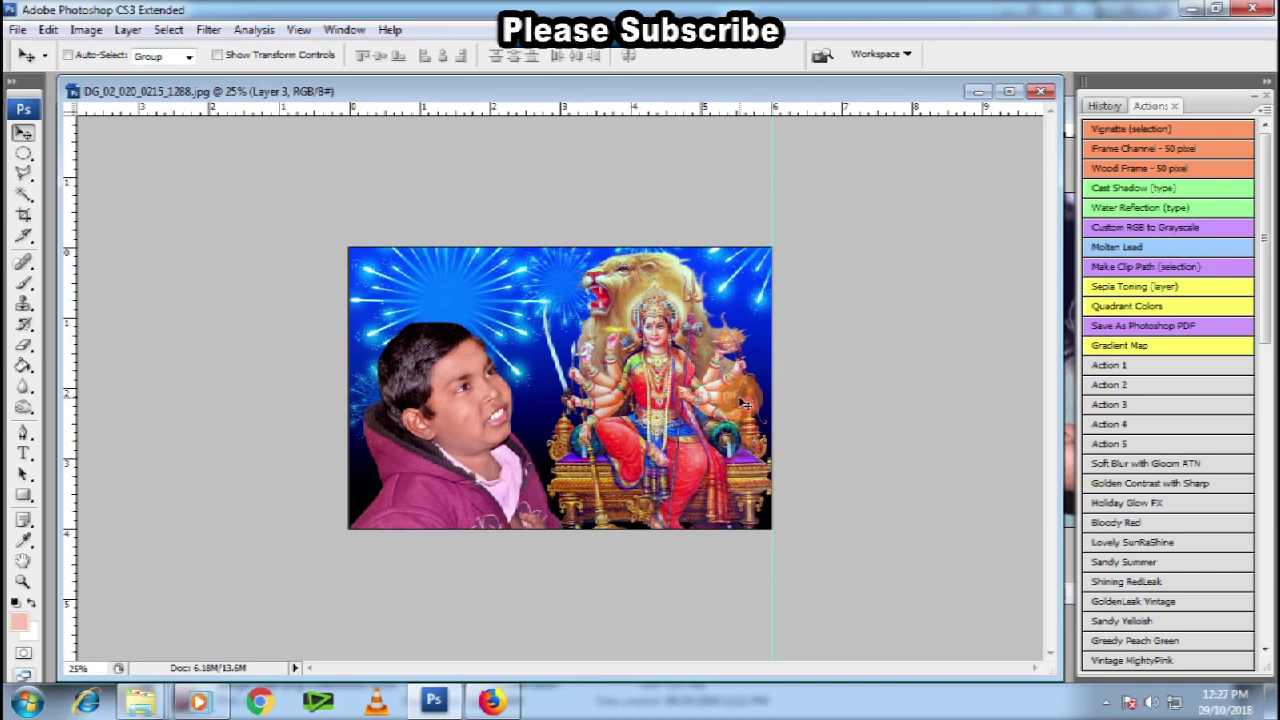
right_click(468, 386)
click(490, 390)
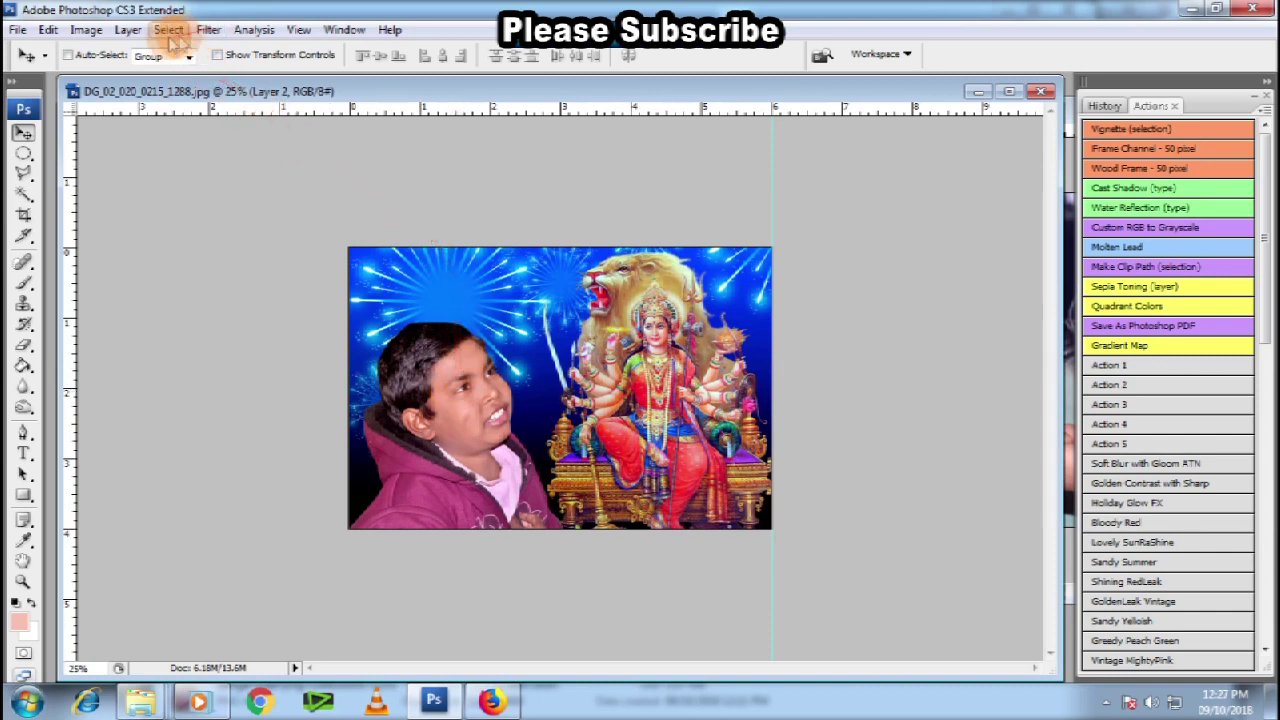
click(88, 31)
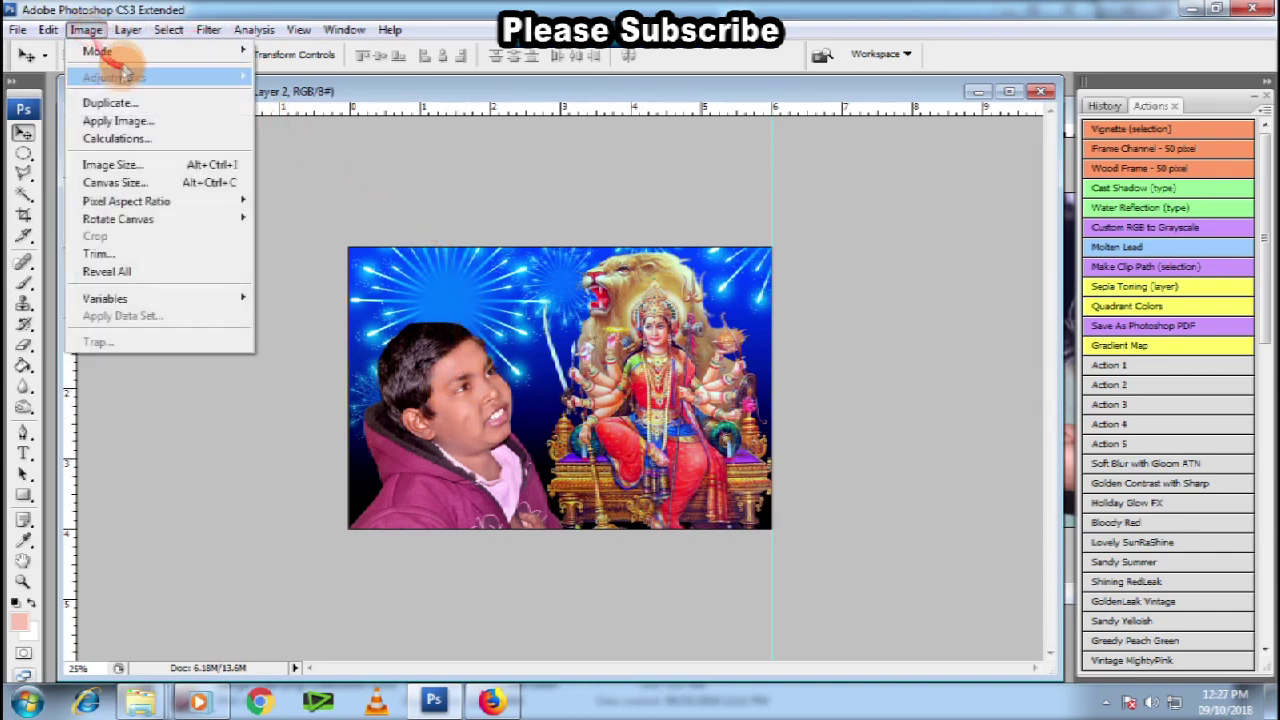
mouse_move(165, 131)
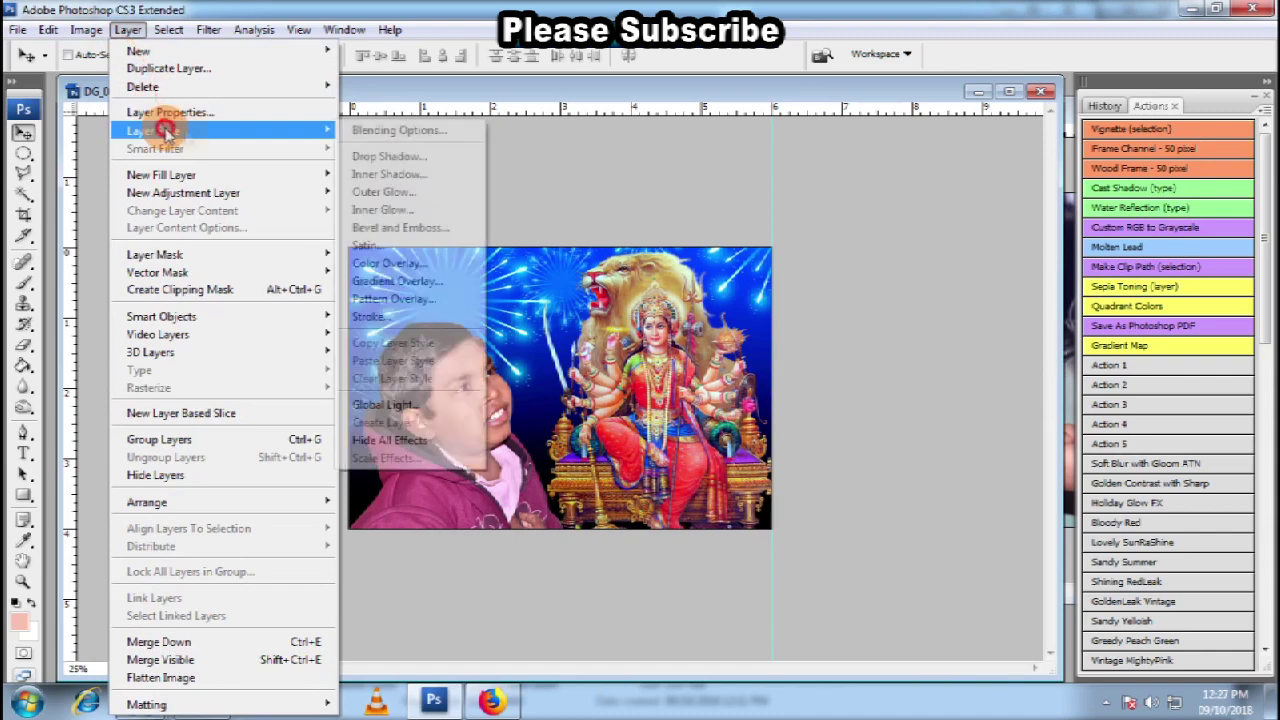
click(420, 316)
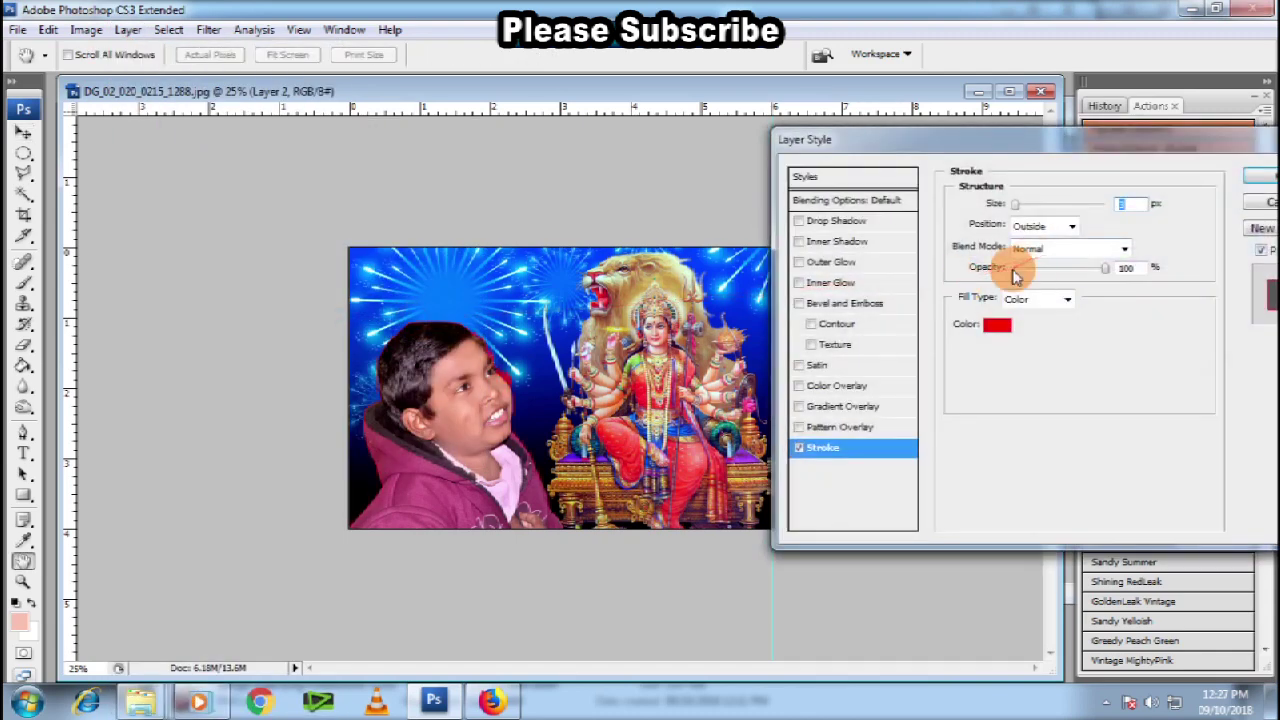
click(997, 324)
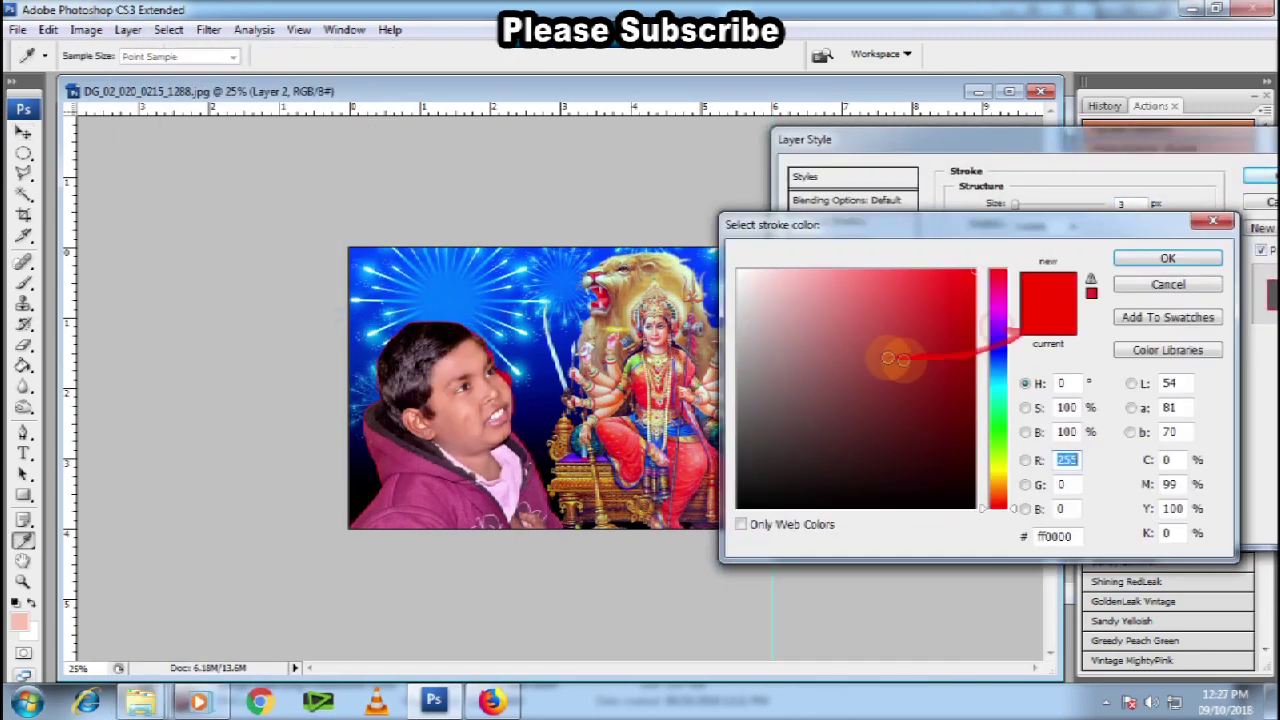
click(1163, 286)
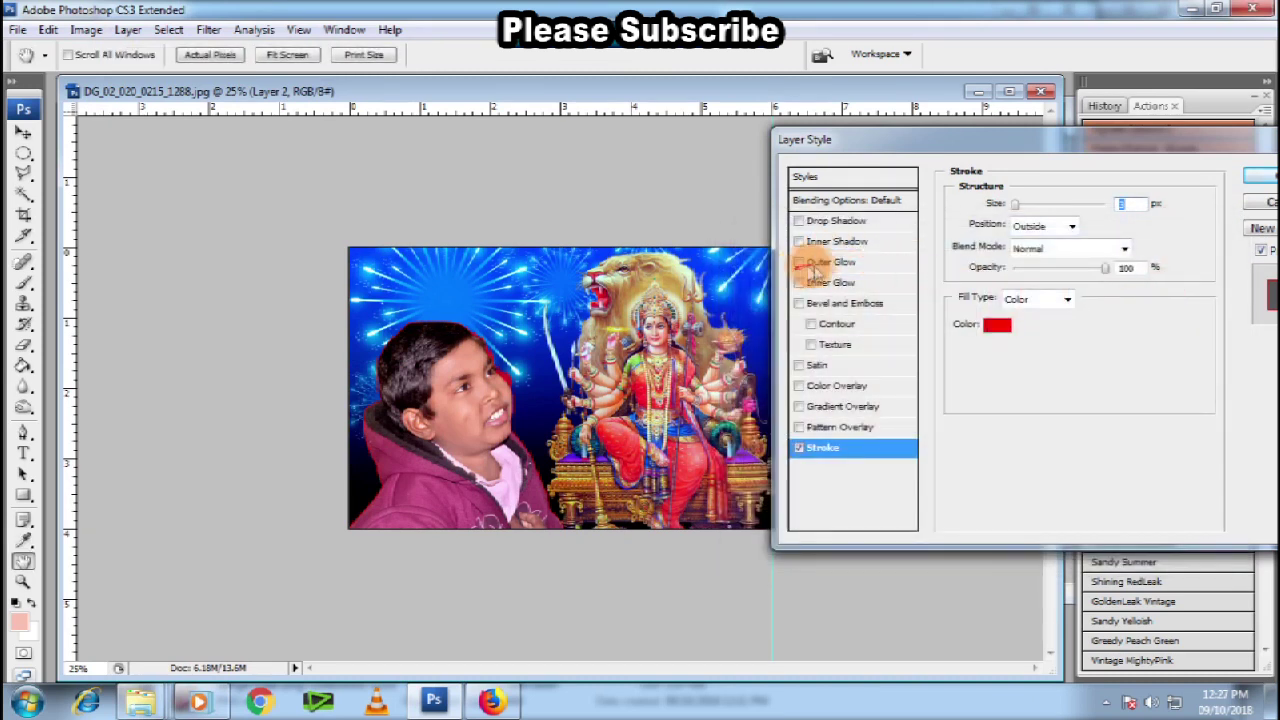
click(798, 447)
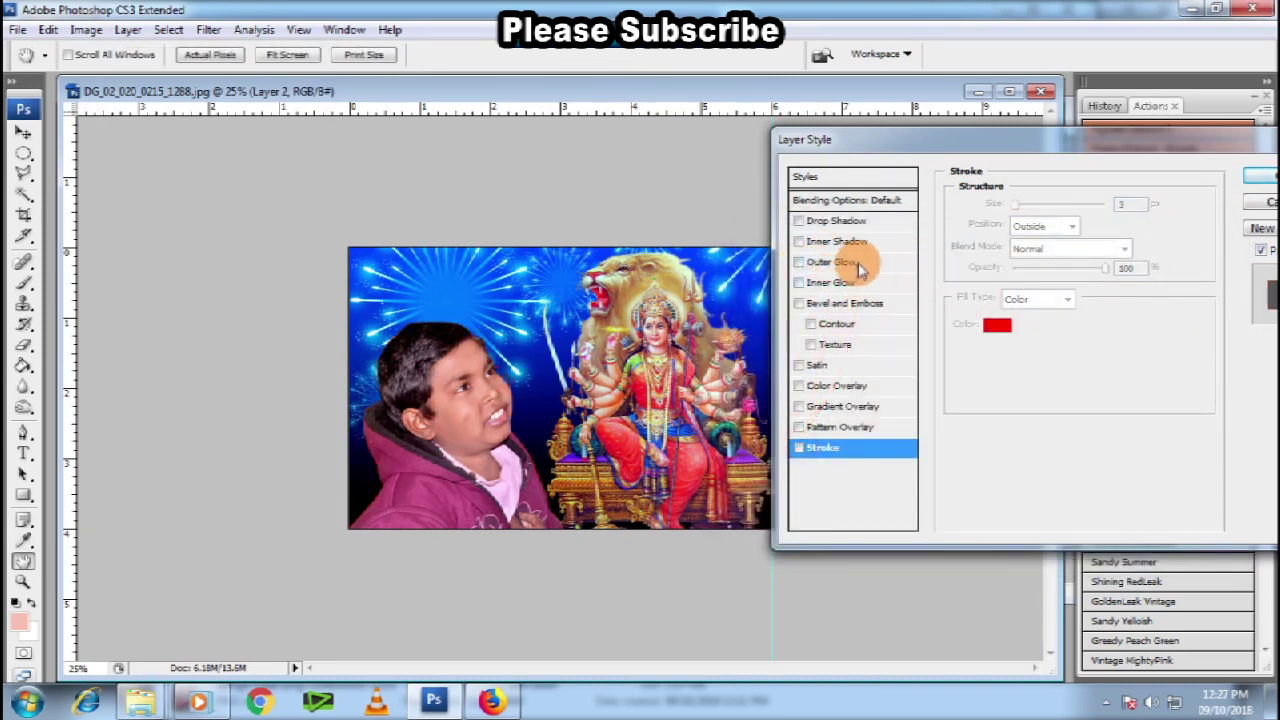
- Give the boy's layer a white outer glow with a size of 114 px and slightly reduced opacity
click(857, 264)
drag(1022, 365, 1057, 372)
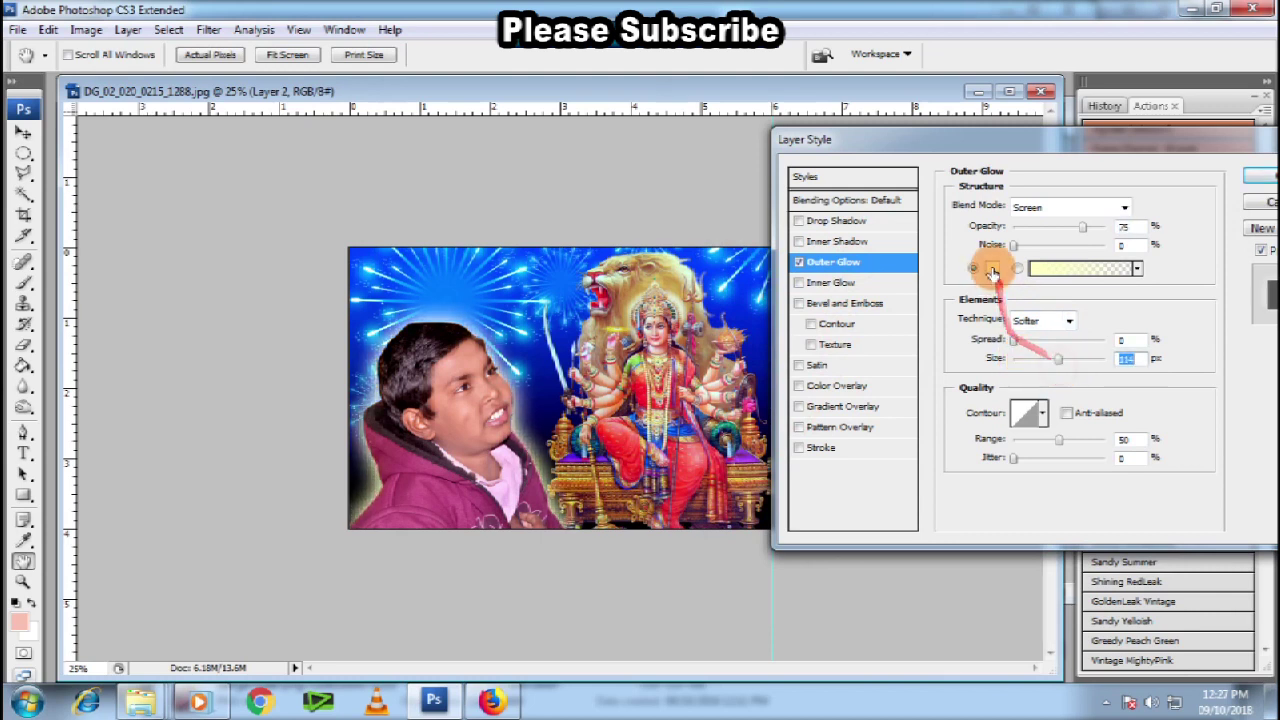
click(992, 270)
drag(800, 279, 597, 240)
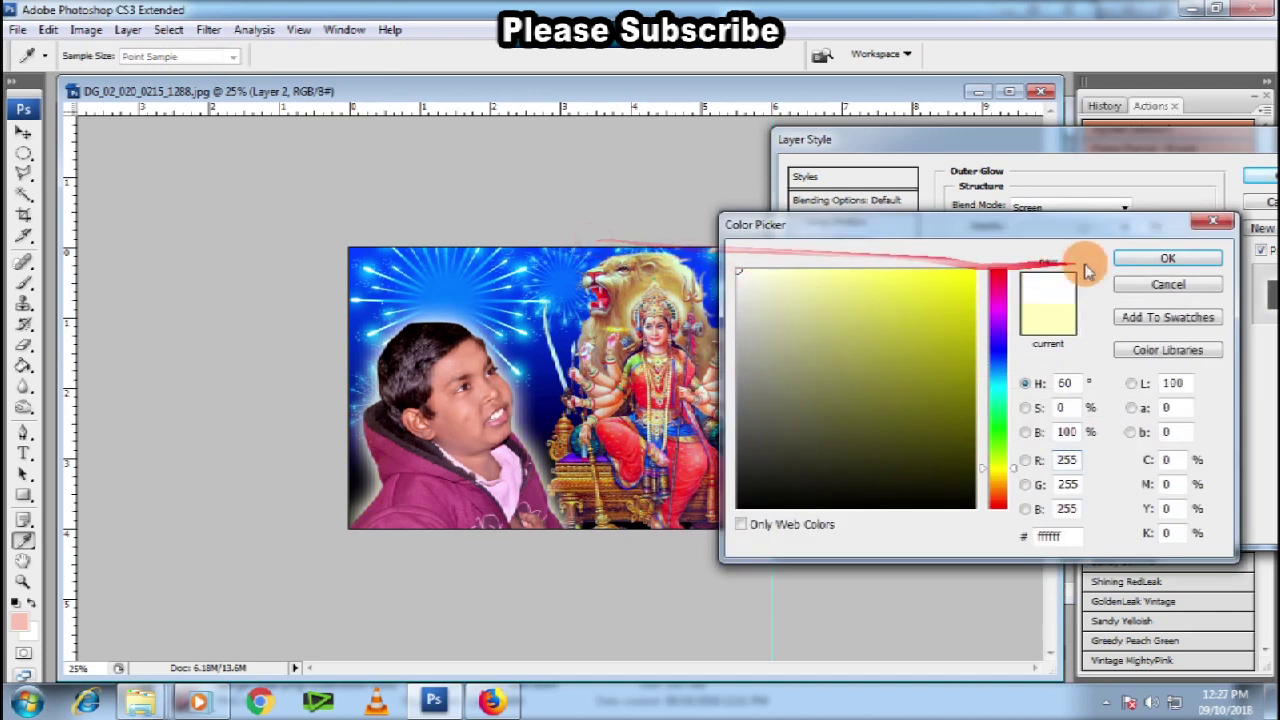
click(1160, 258)
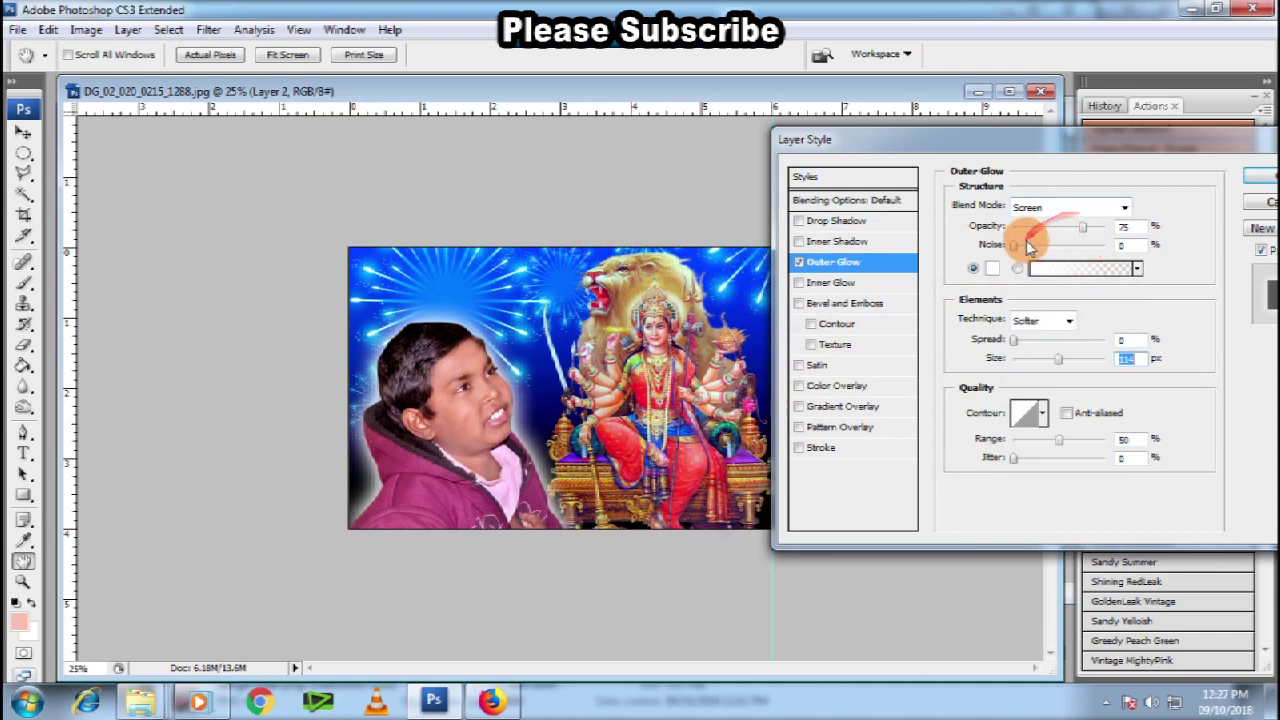
mouse_move(1080, 226)
mouse_down()
mouse_move(1070, 230)
mouse_move(1229, 223)
mouse_move(1072, 232)
mouse_up()
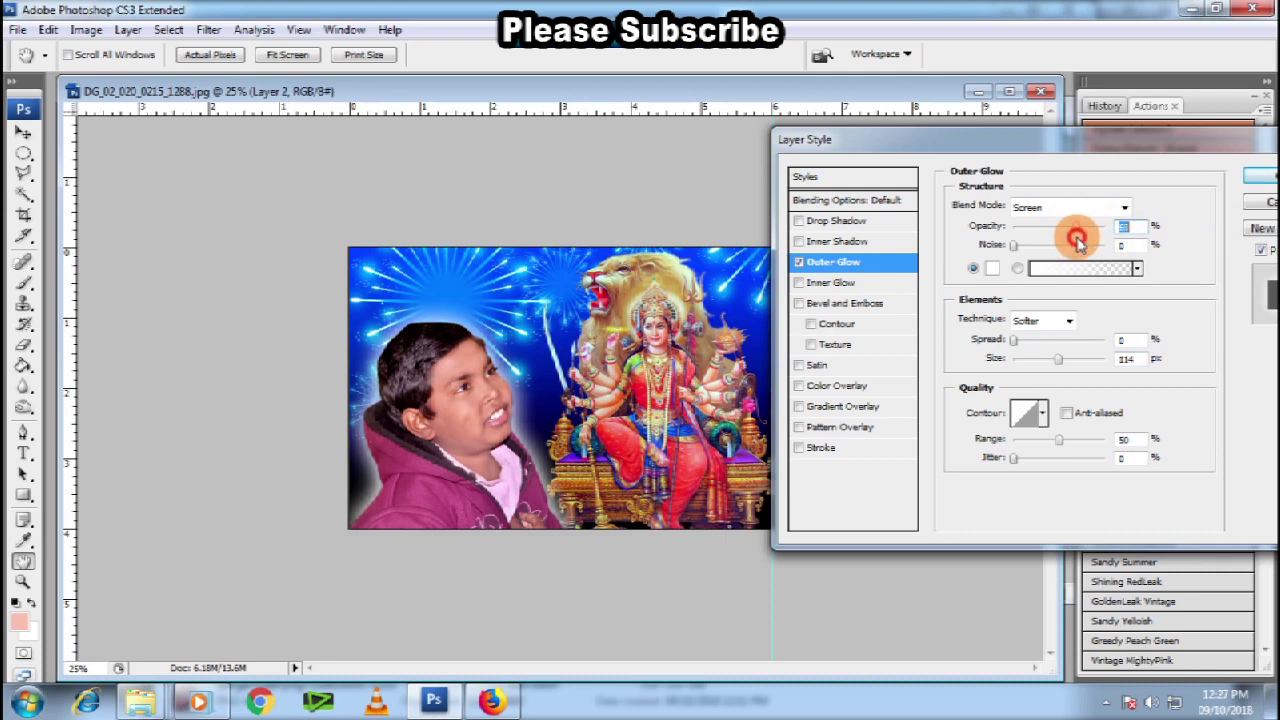
click(1252, 178)
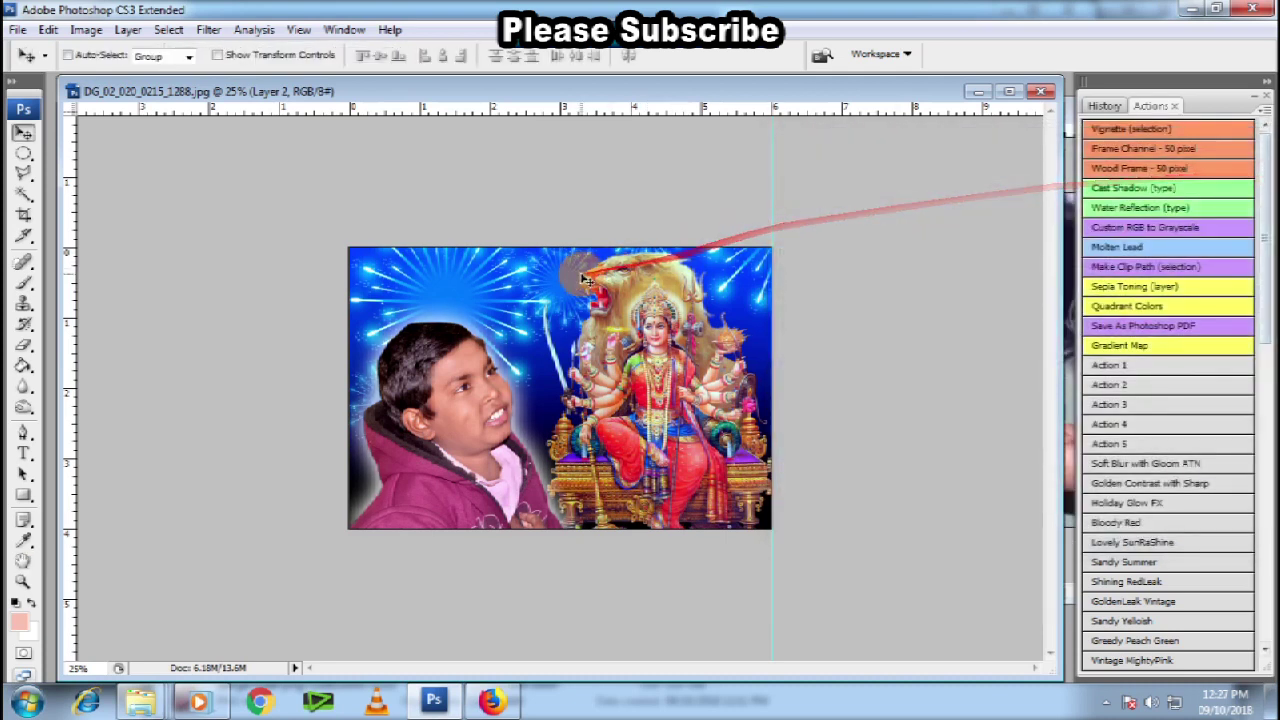
- Start a new line of text above the boy's head with the Type tool
key(ctrl+plus)
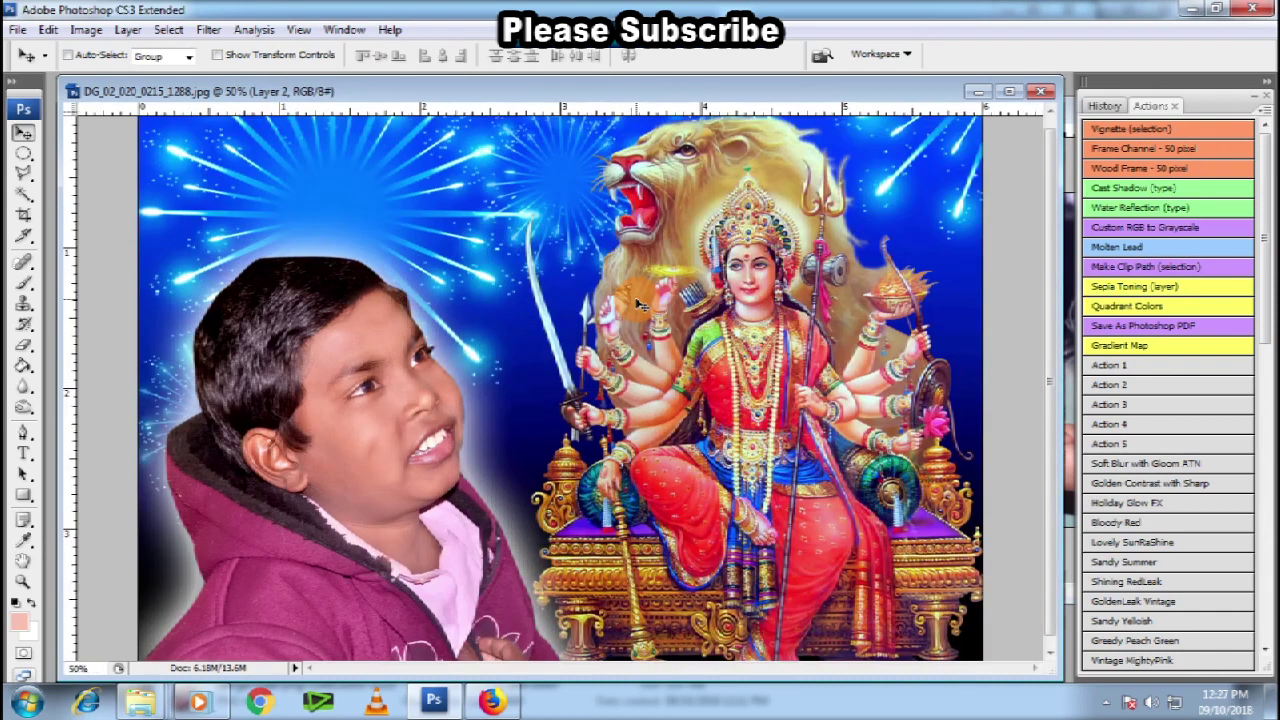
scroll(640, 320, up, 1)
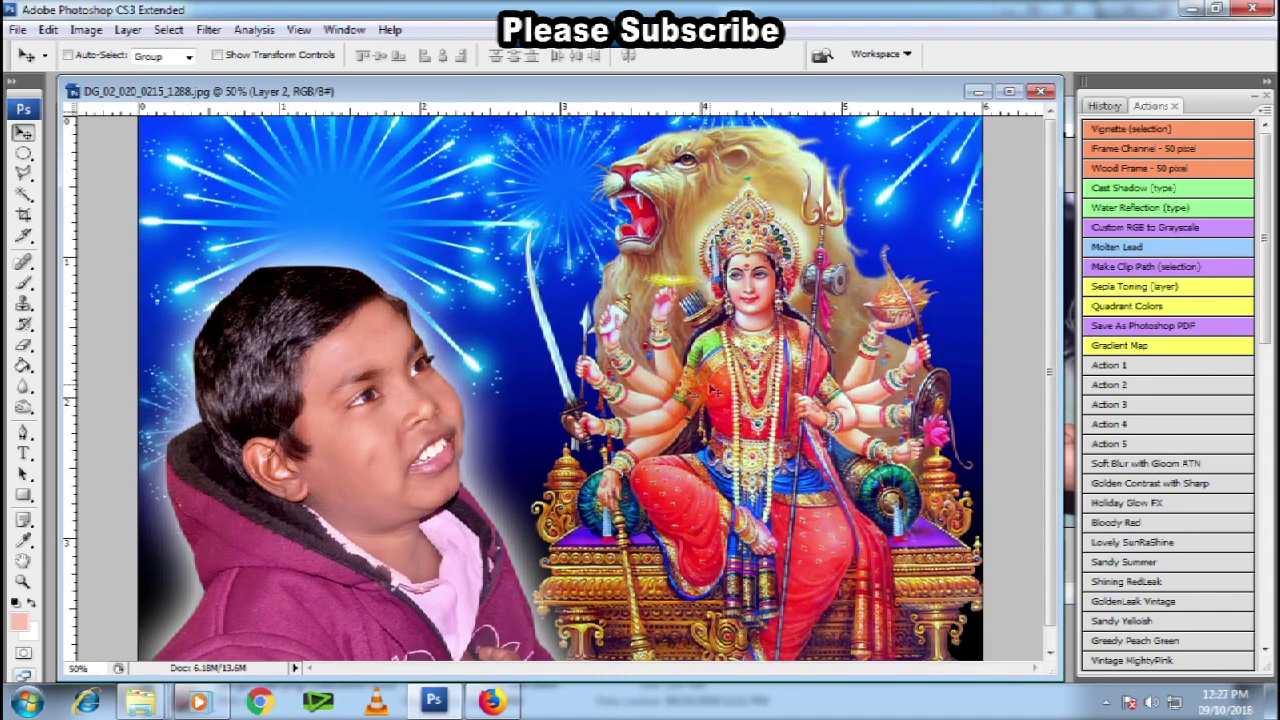
click(24, 452)
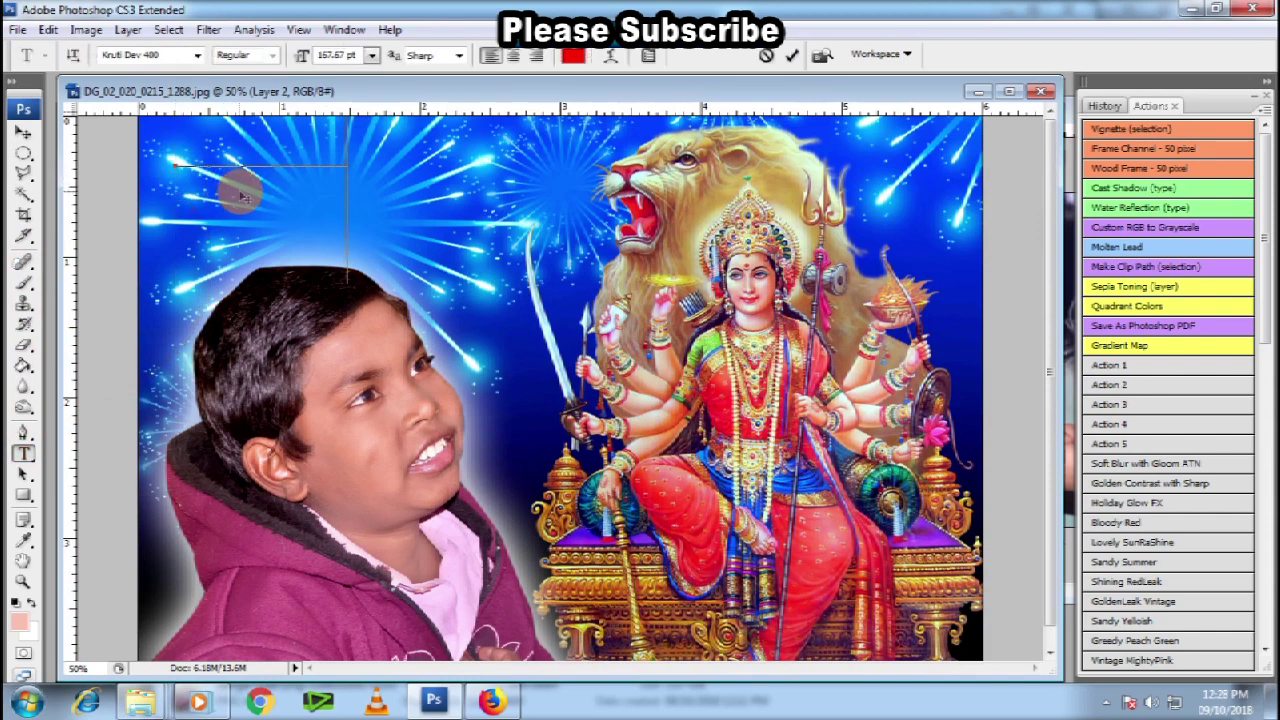
text(t;x)
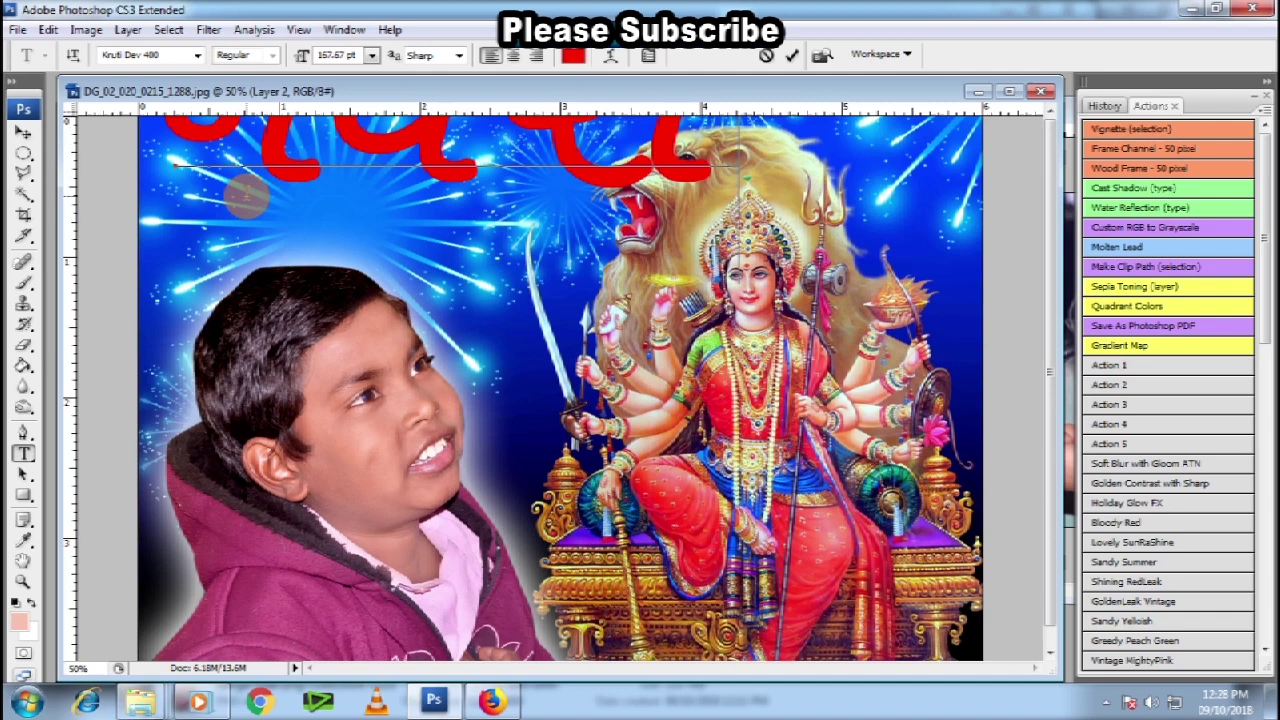
key(BackSpace)
key(BackSpace)
key(BackSpace)
key(BackSpace)
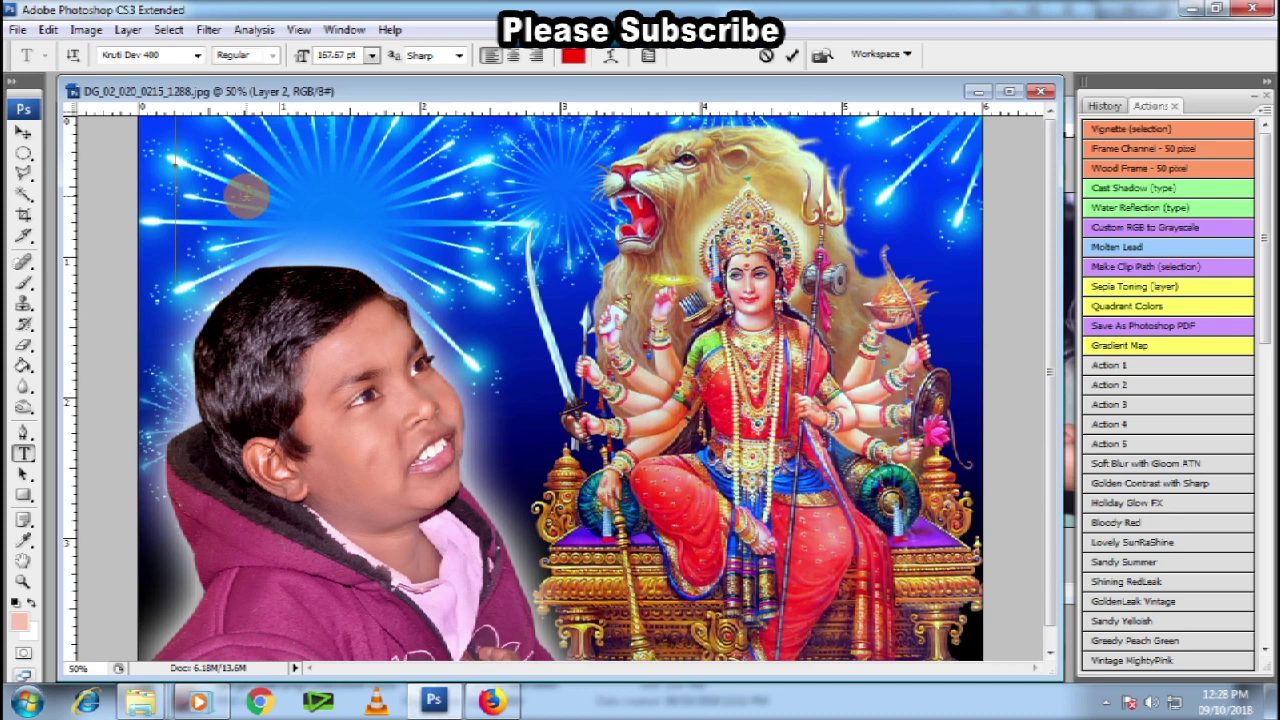
- Enter the text "Happy Navratri" in red and move it down so it lies fully within the photo's height
text(t; ekr)
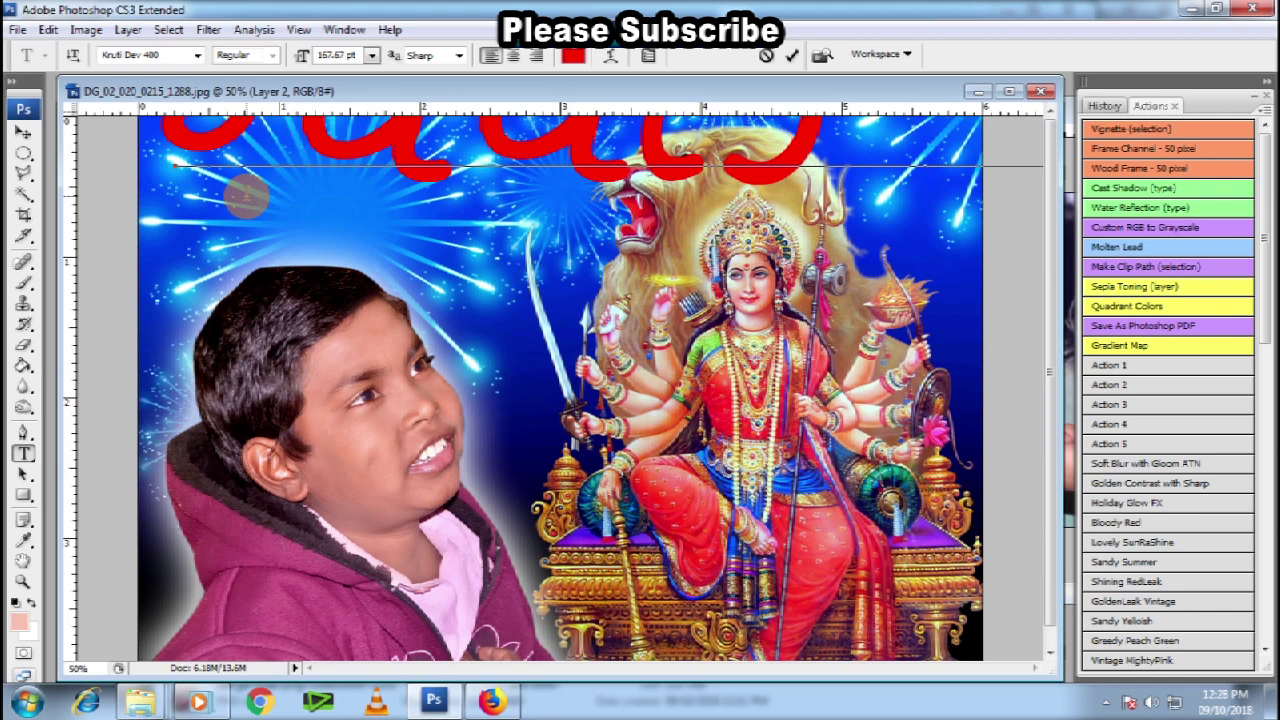
click(23, 131)
drag(280, 145, 313, 312)
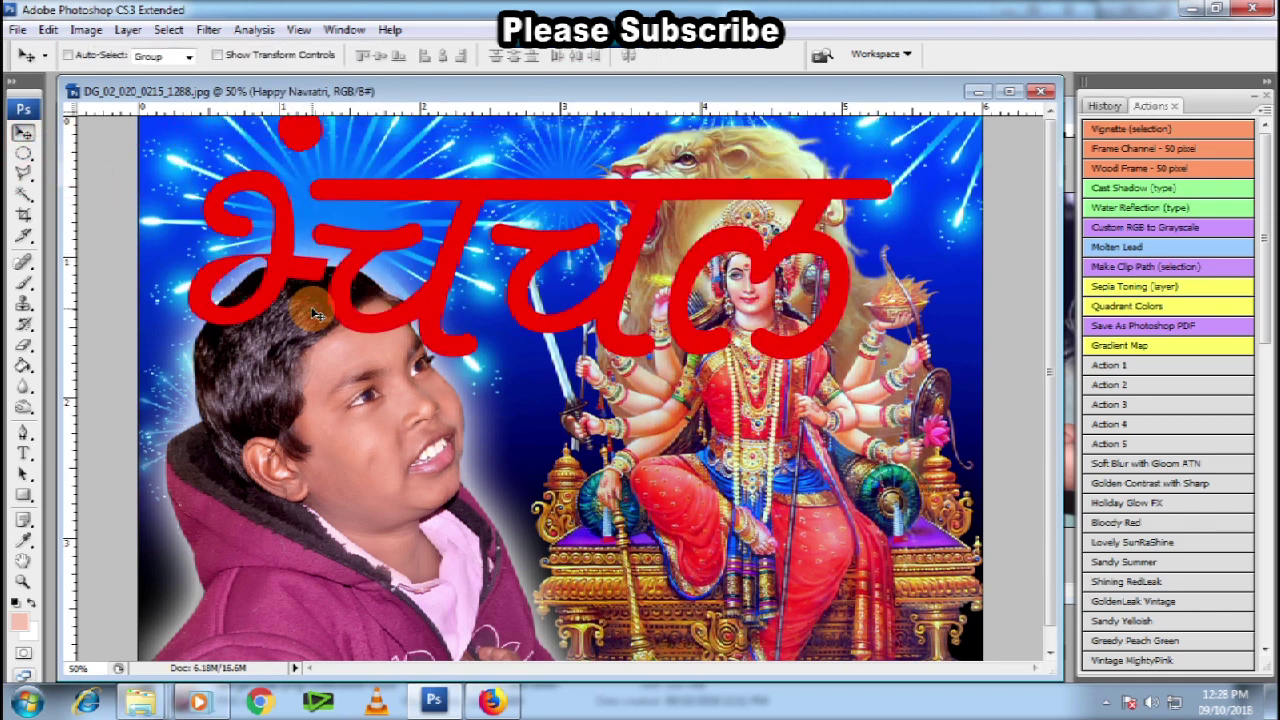
- Reduce the text to about 28% height, narrow it slightly and place it above the boy's head with Free Transform
key(ctrl+t)
drag(191, 458, 800, 342)
drag(870, 263, 287, 206)
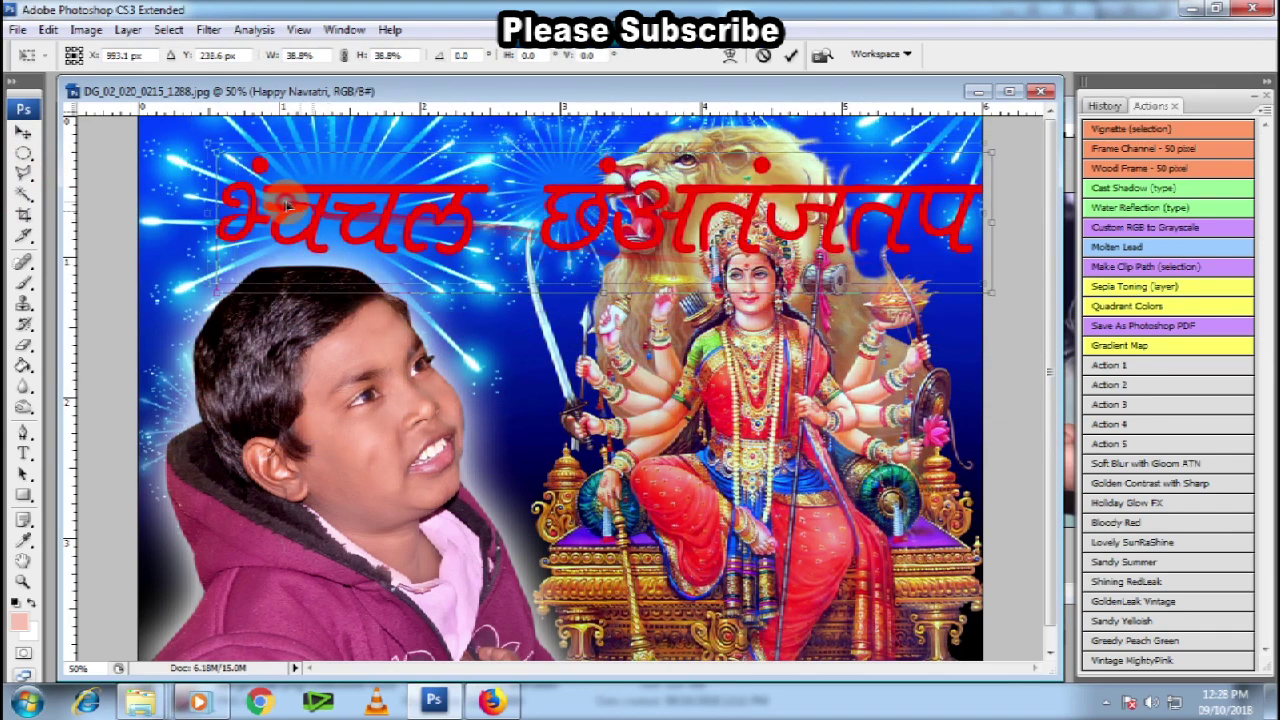
drag(240, 283, 297, 268)
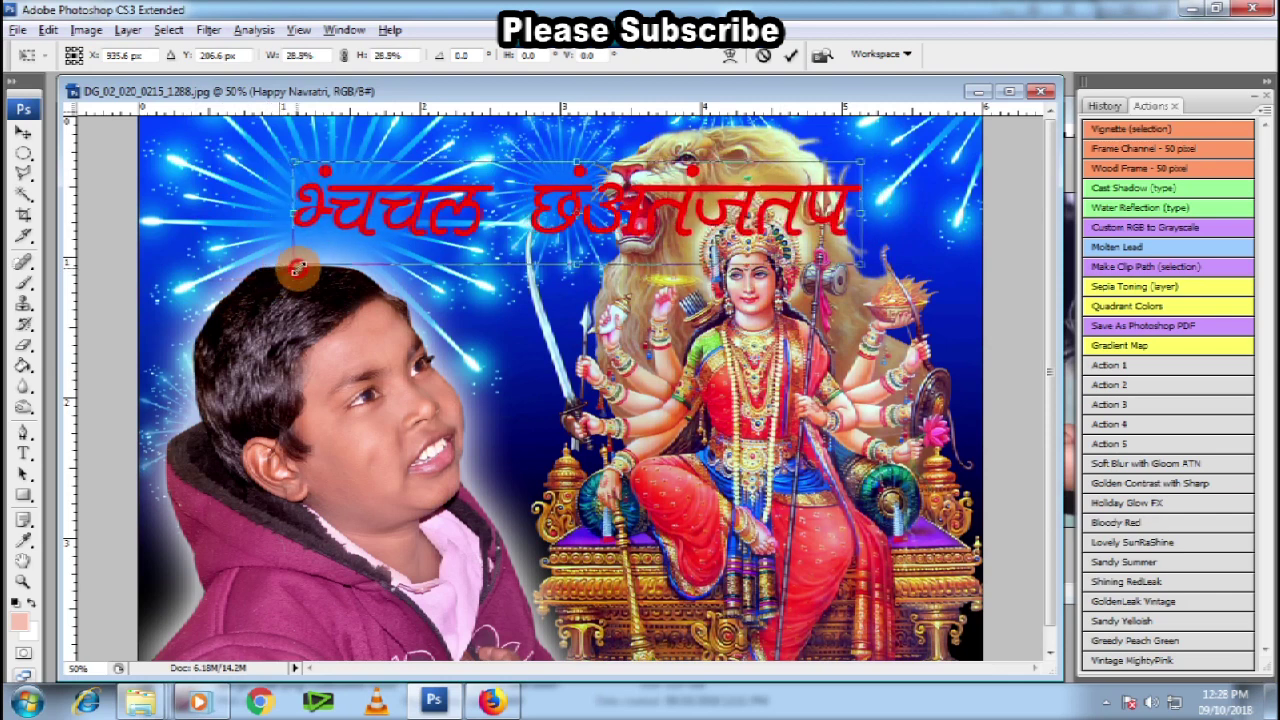
drag(541, 211, 397, 212)
drag(714, 214, 669, 215)
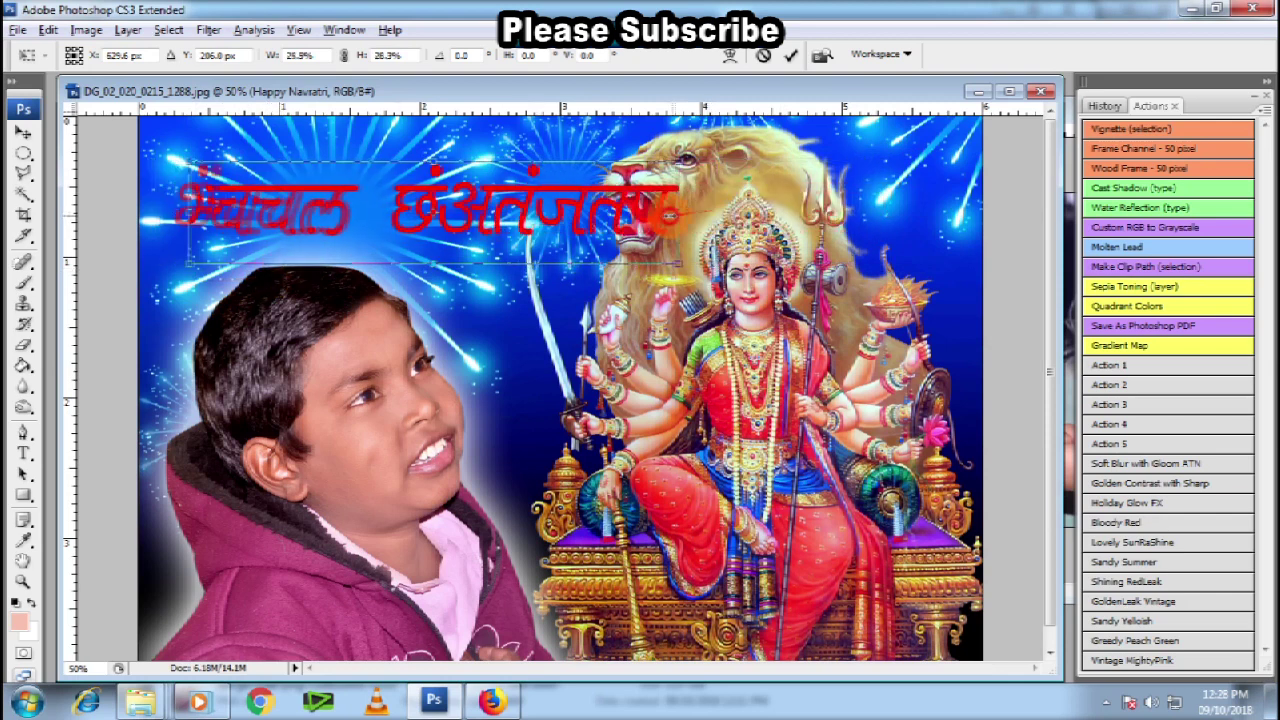
drag(593, 197, 554, 193)
key(Return)
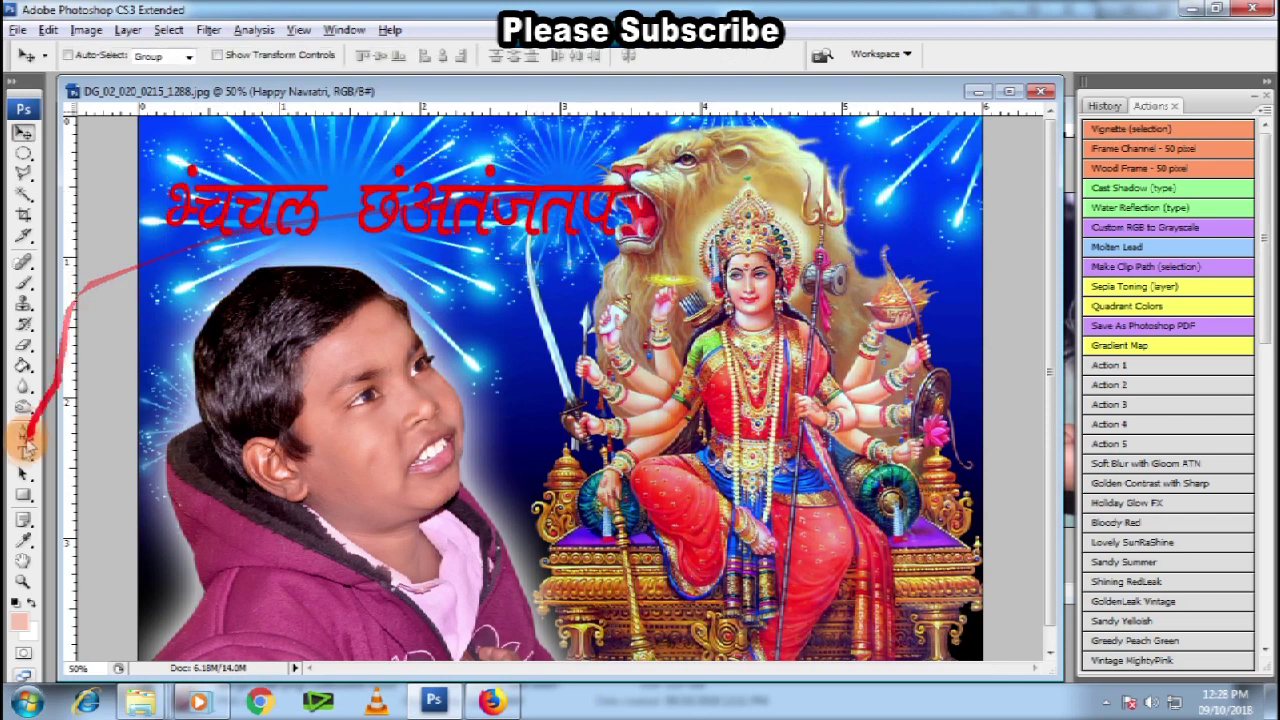
- Change the font of the "Happy Navratri" text to Blackoak Std
click(23, 452)
triple_click(307, 220)
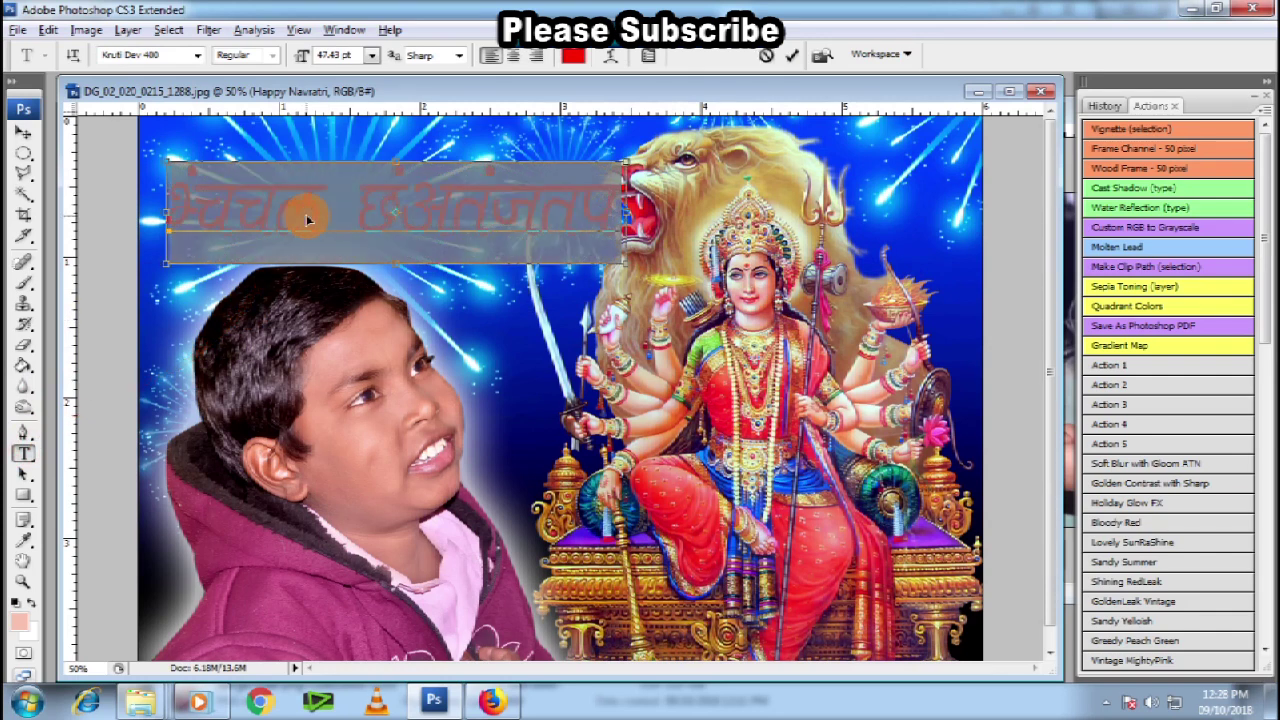
click(198, 55)
drag(340, 438, 325, 94)
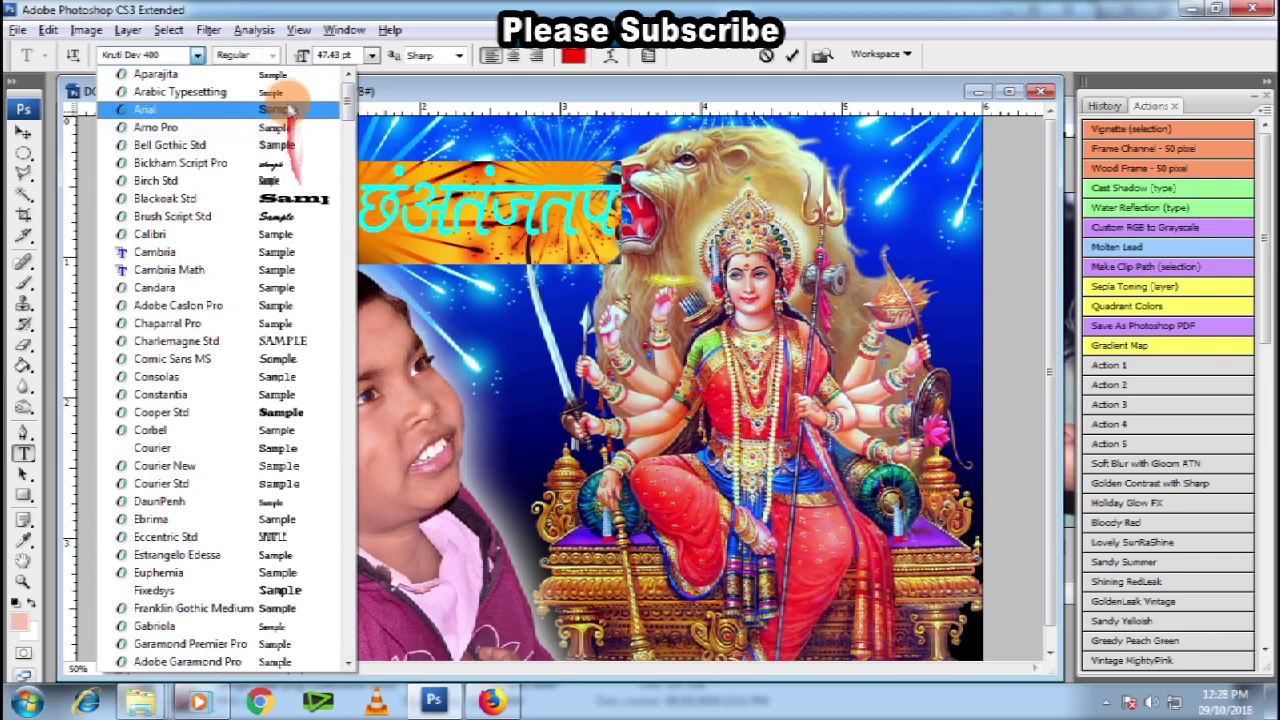
click(180, 74)
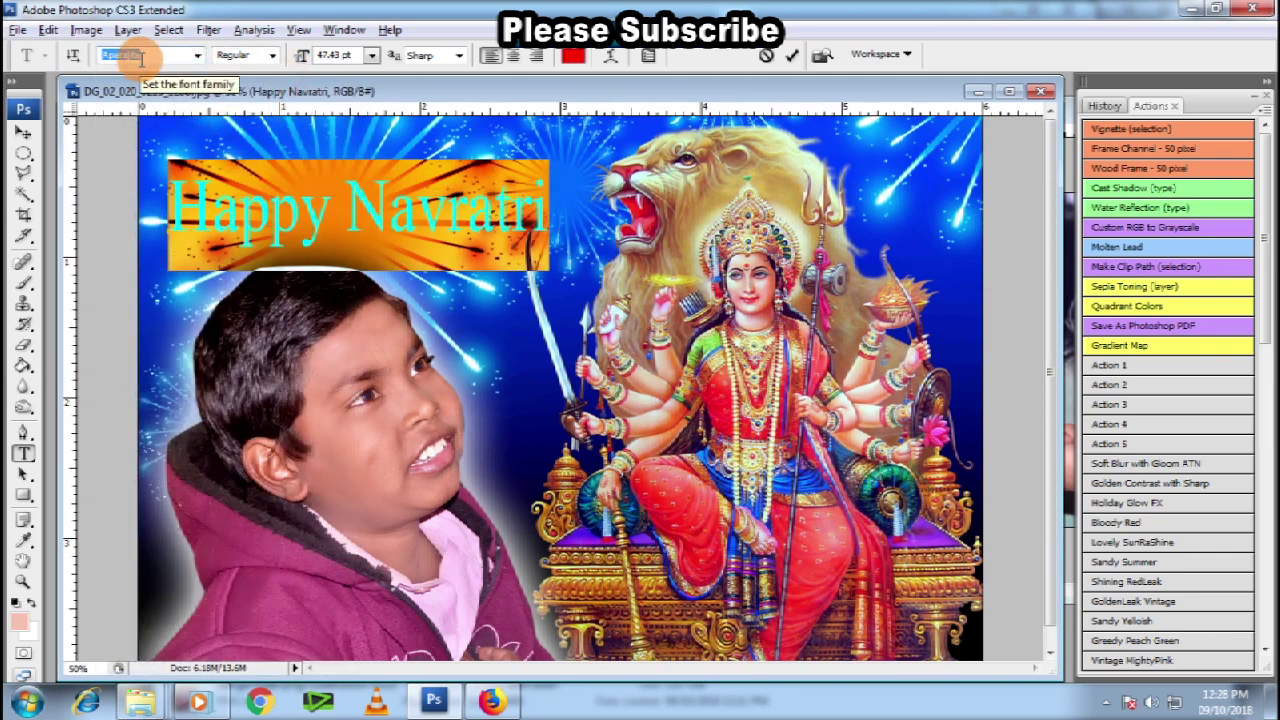
key(Down)
key(Down)
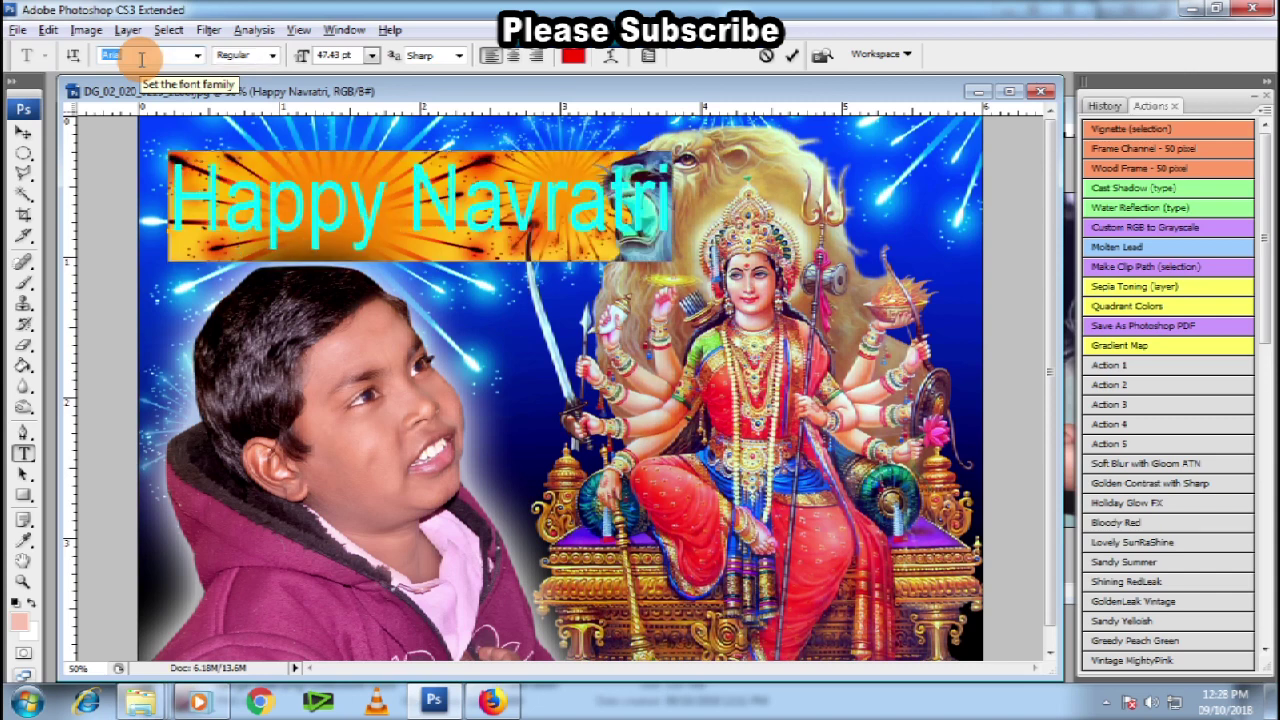
key(Down)
key(Down)
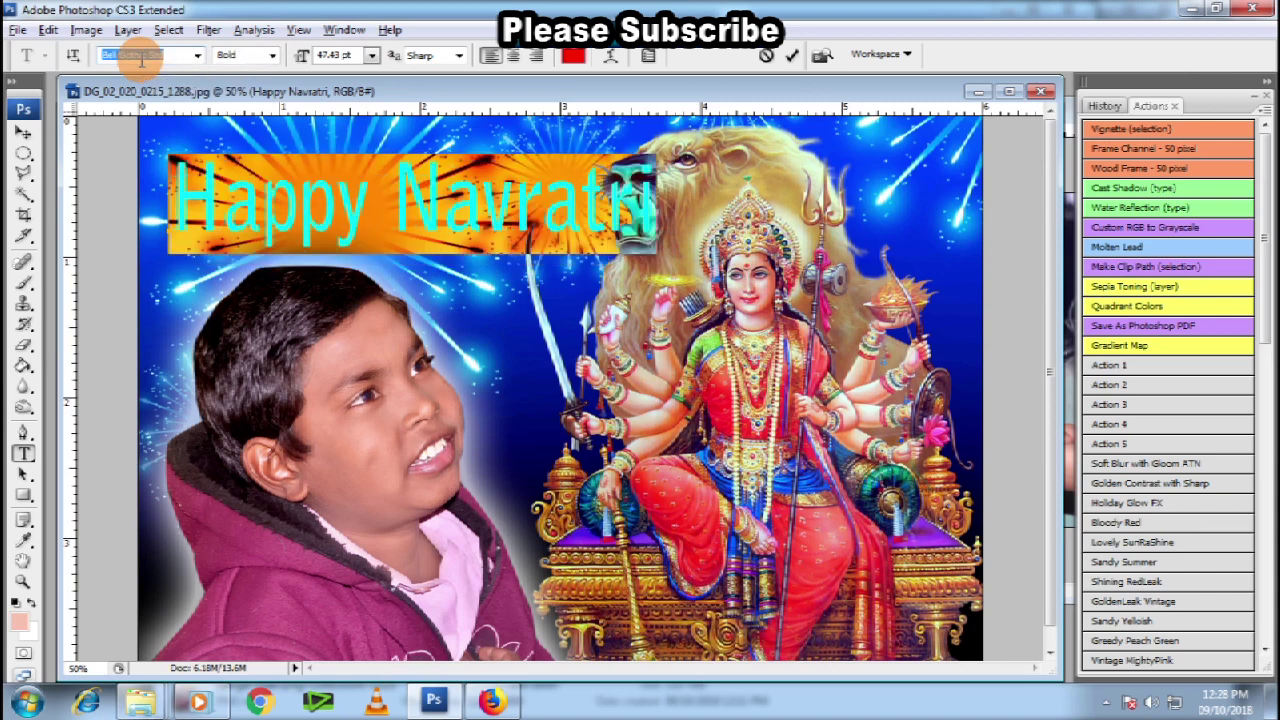
key(Down)
key(Down)
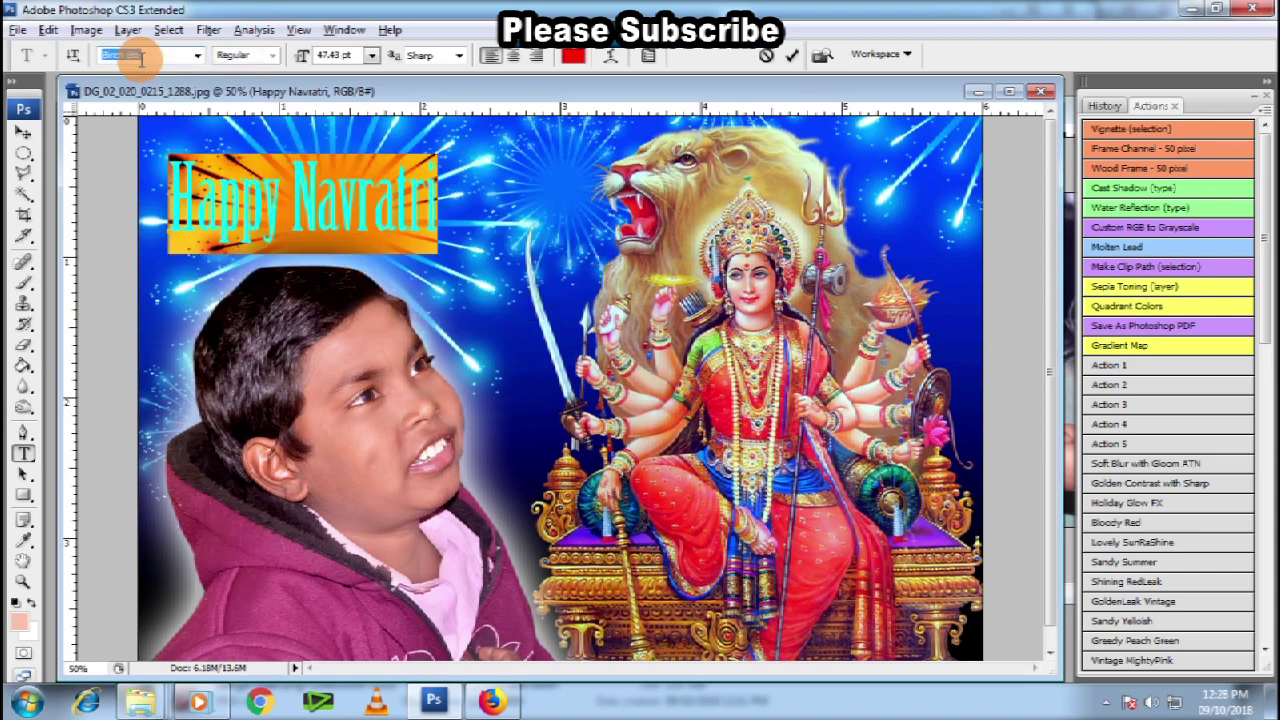
key(Down)
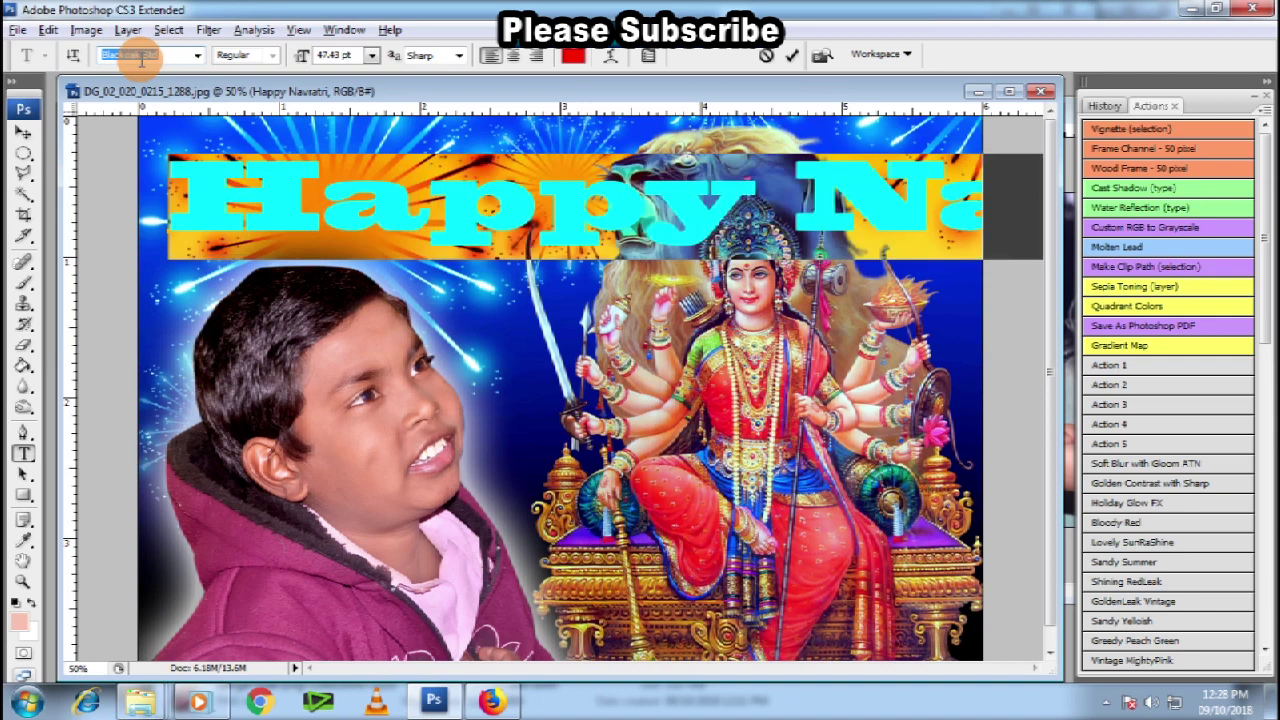
- Narrow and shrink the "Happy Navratri" text to about 2.9 inches wide, placing it above the boy beside the lion's head
click(24, 132)
key(ctrl+t)
drag(160, 208, 506, 212)
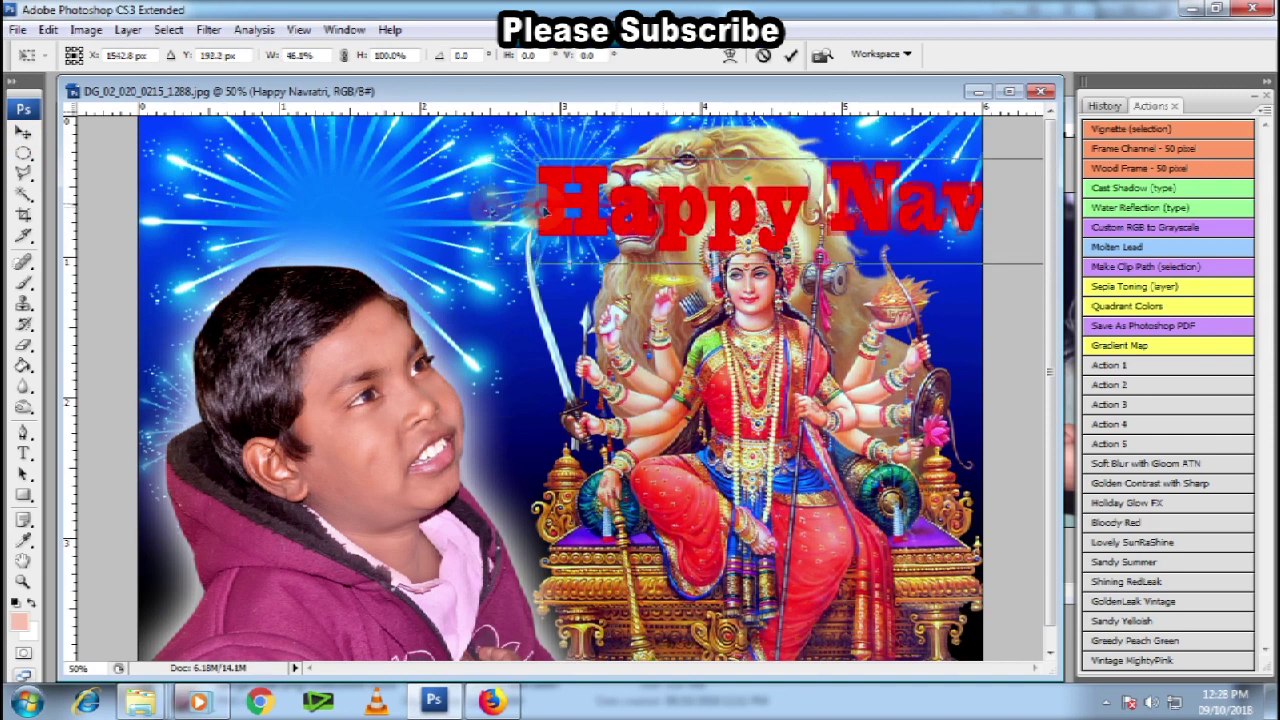
drag(636, 208, 270, 205)
drag(777, 159, 613, 188)
drag(562, 189, 529, 178)
key(Return)
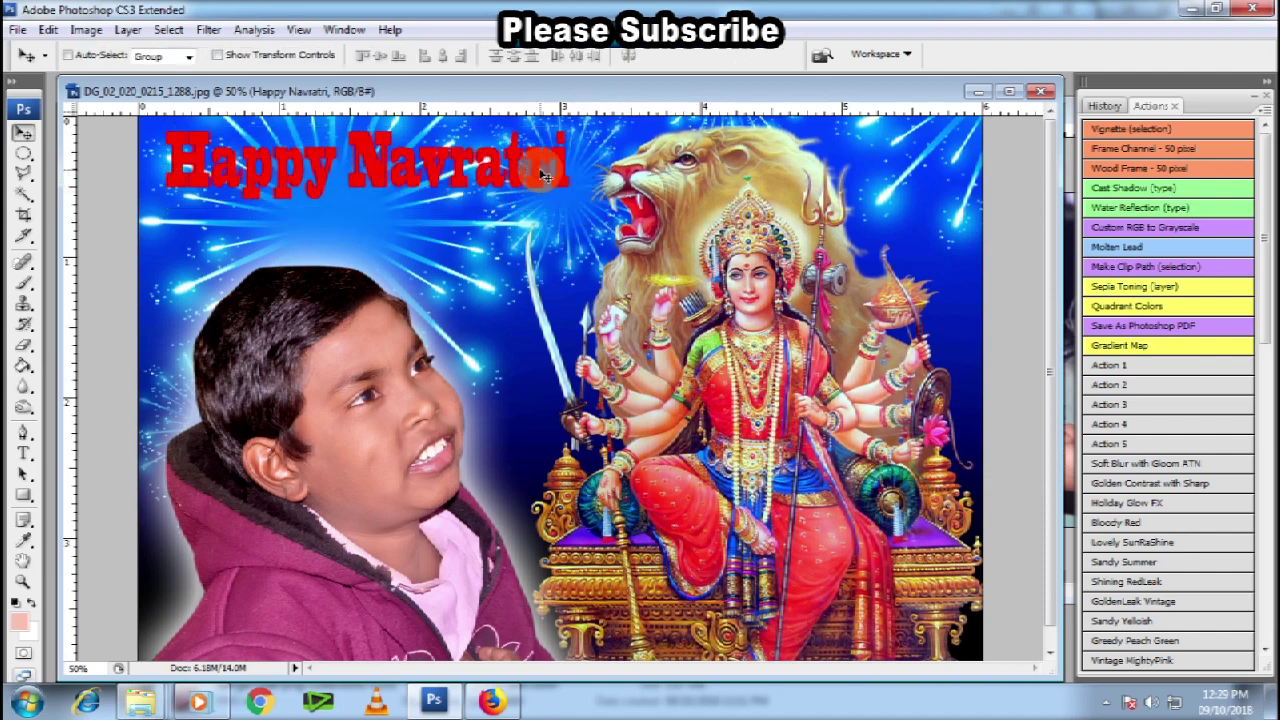
- Add a white (ffffff) outside Stroke layer style to the "Happy Navratri" text and make it slightly thicker
click(143, 32)
mouse_move(171, 130)
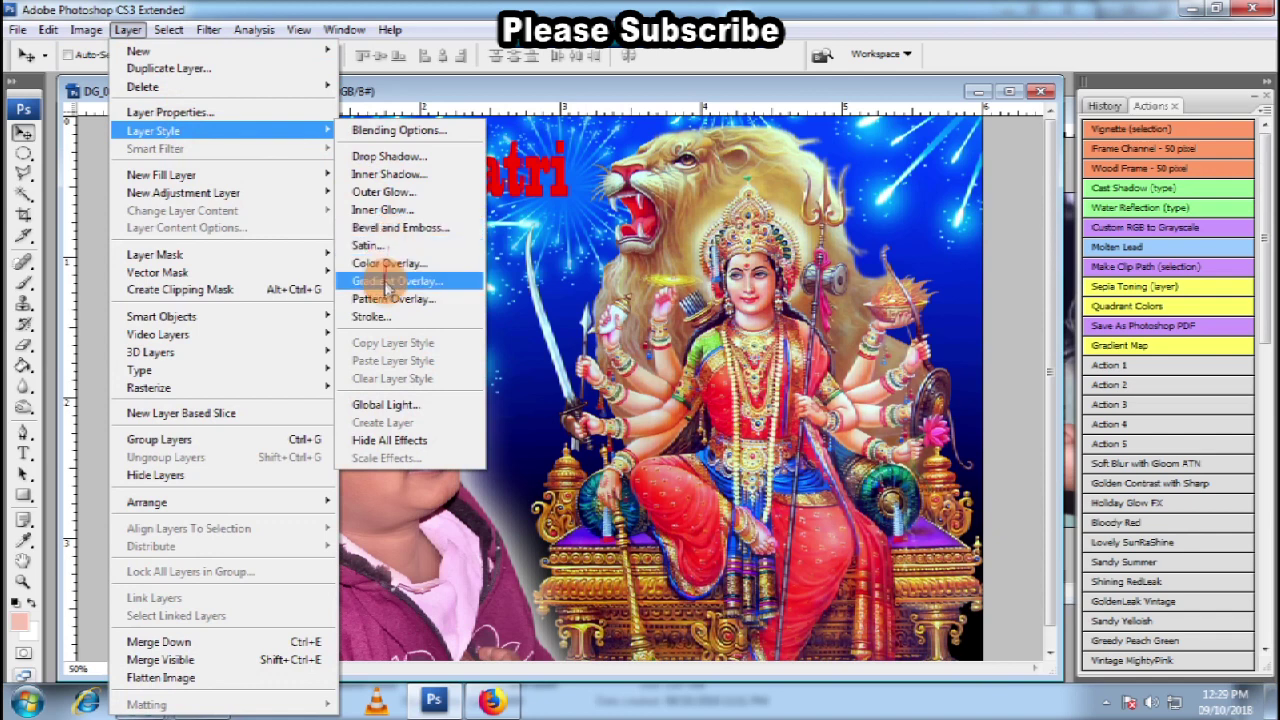
click(370, 316)
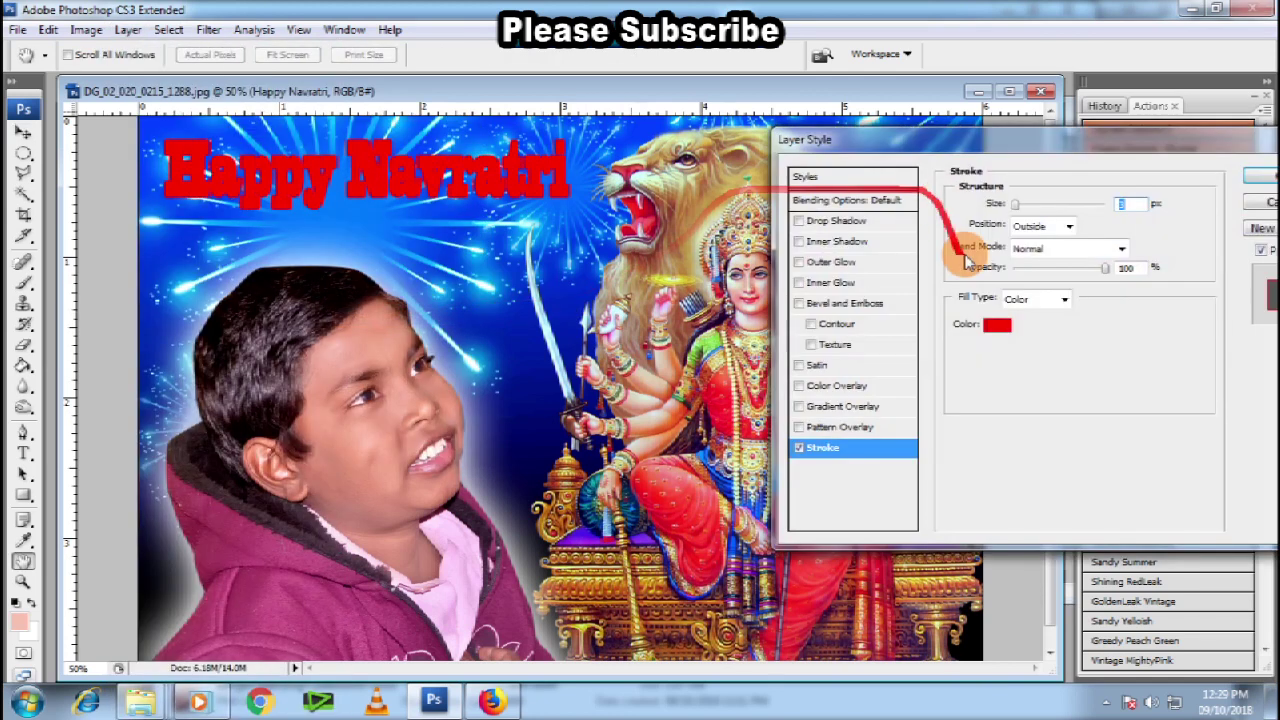
click(996, 325)
mouse_move(812, 282)
mouse_down()
mouse_move(692, 266)
mouse_move(656, 238)
mouse_up()
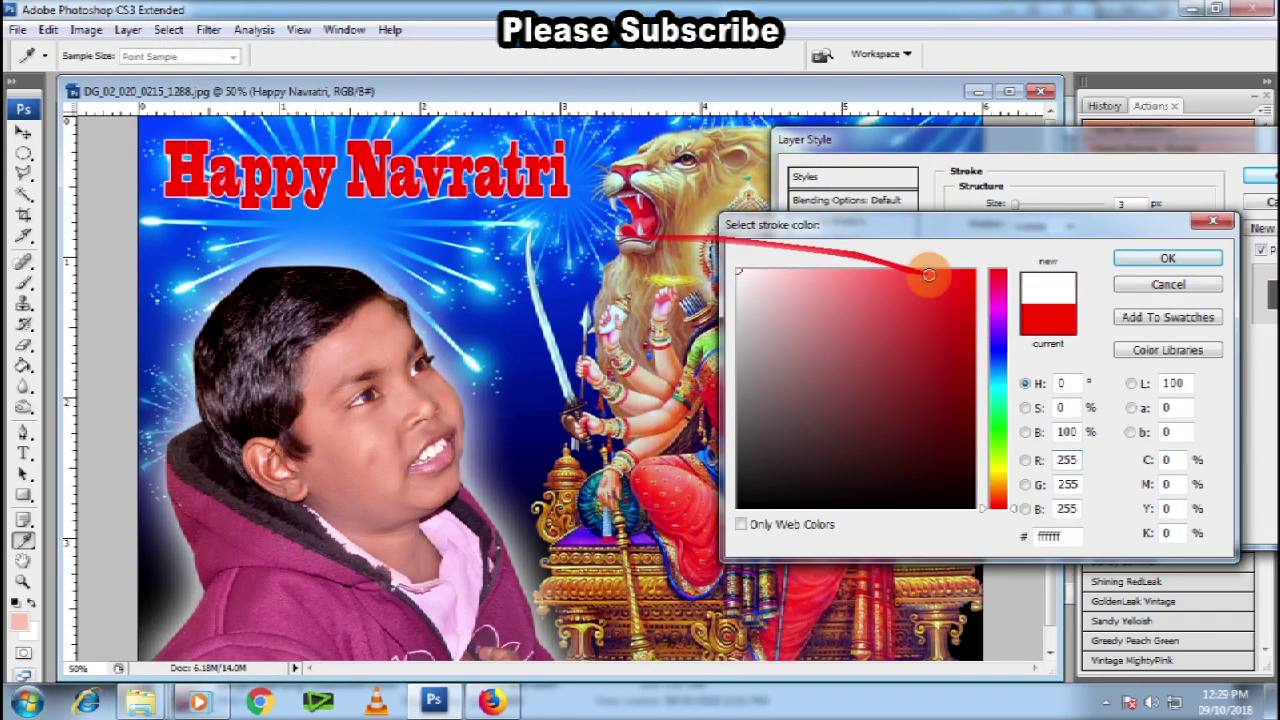
click(1167, 258)
drag(1015, 204, 1015, 209)
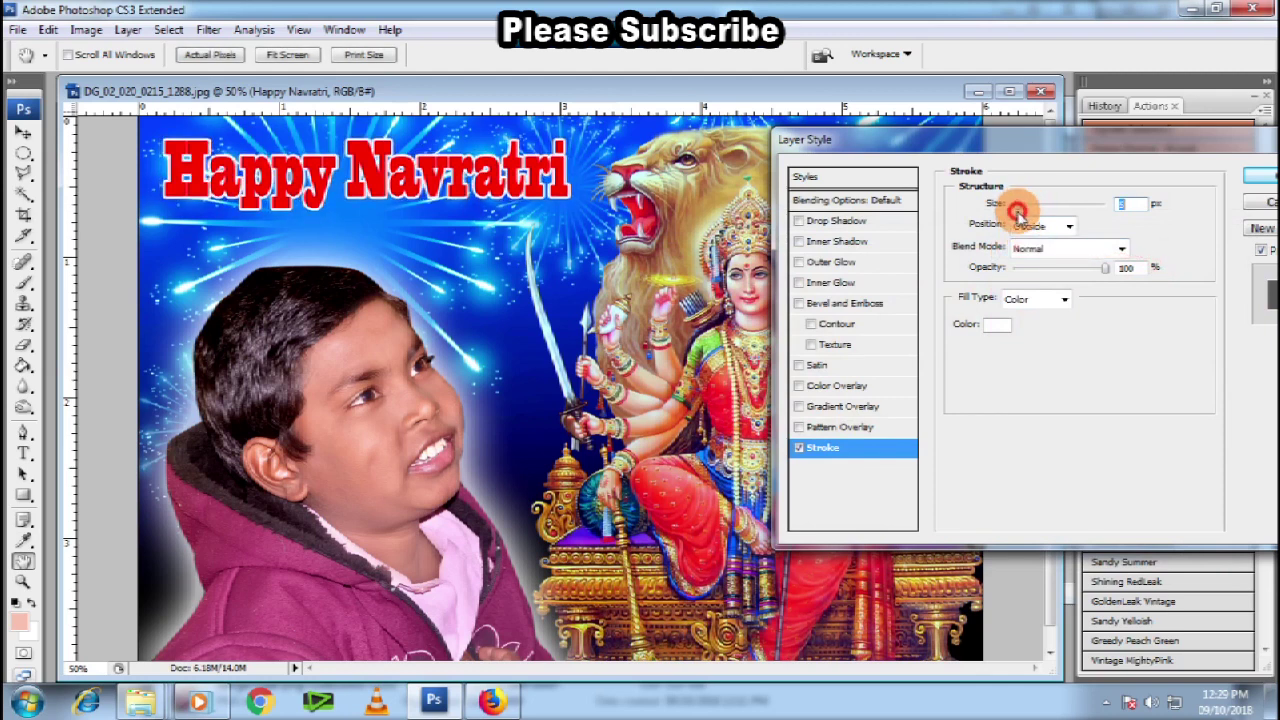
- Add a white Outer Glow to the text with a spread of about 15% and a size of about 106 px
click(838, 263)
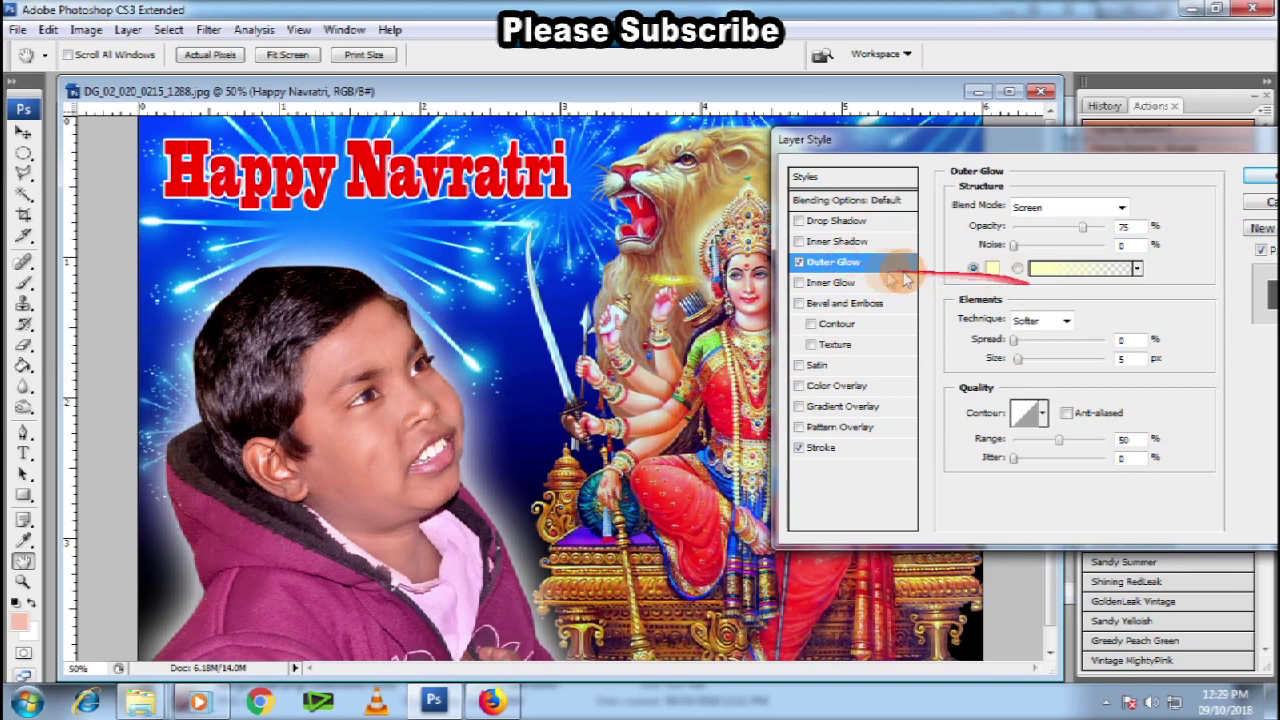
click(986, 270)
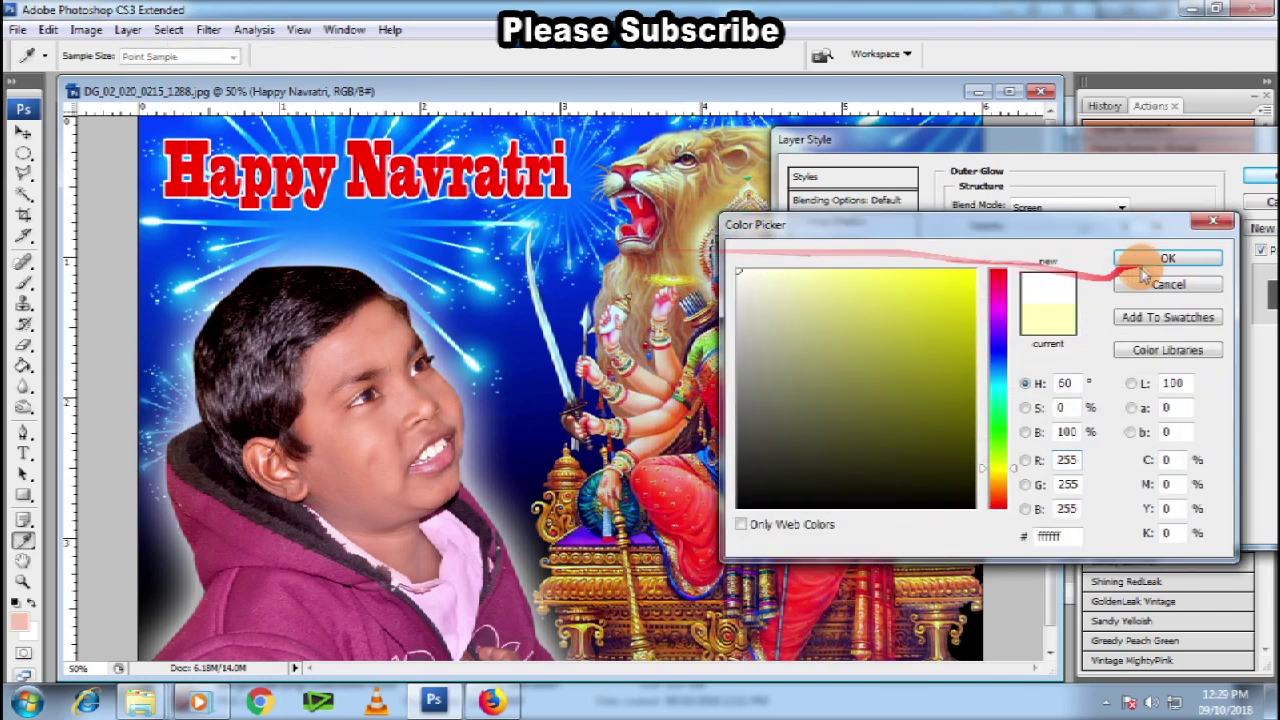
click(1160, 262)
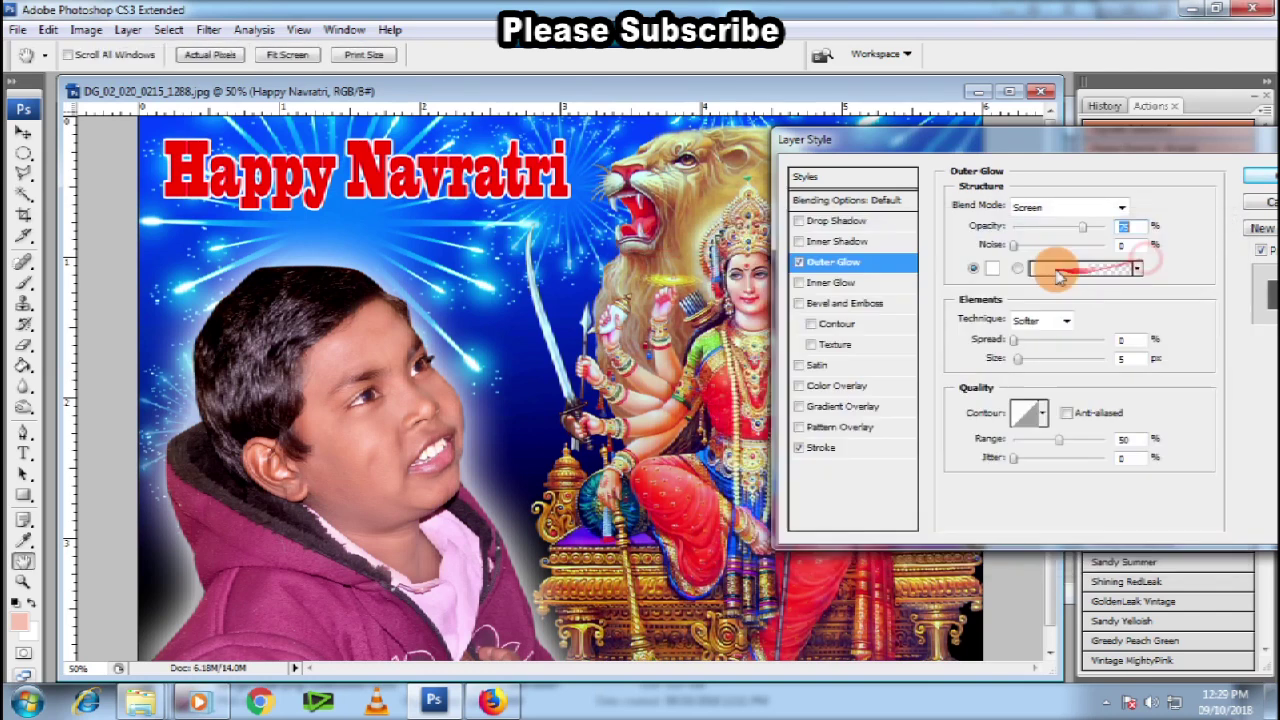
mouse_move(1021, 360)
mouse_down()
mouse_move(1055, 359)
mouse_move(1030, 345)
mouse_up()
click(1025, 343)
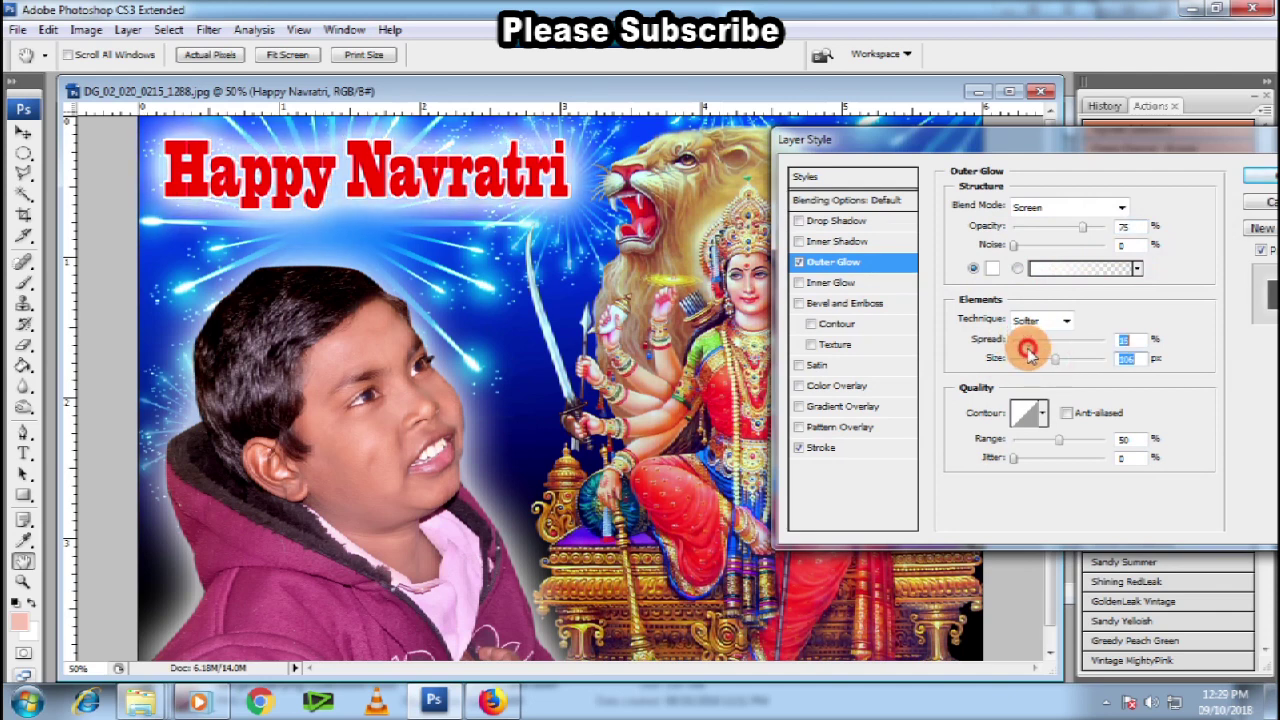
- Add a black Drop Shadow to the text with about 43% spread and an enlarged size, and apply the layer styles
click(842, 220)
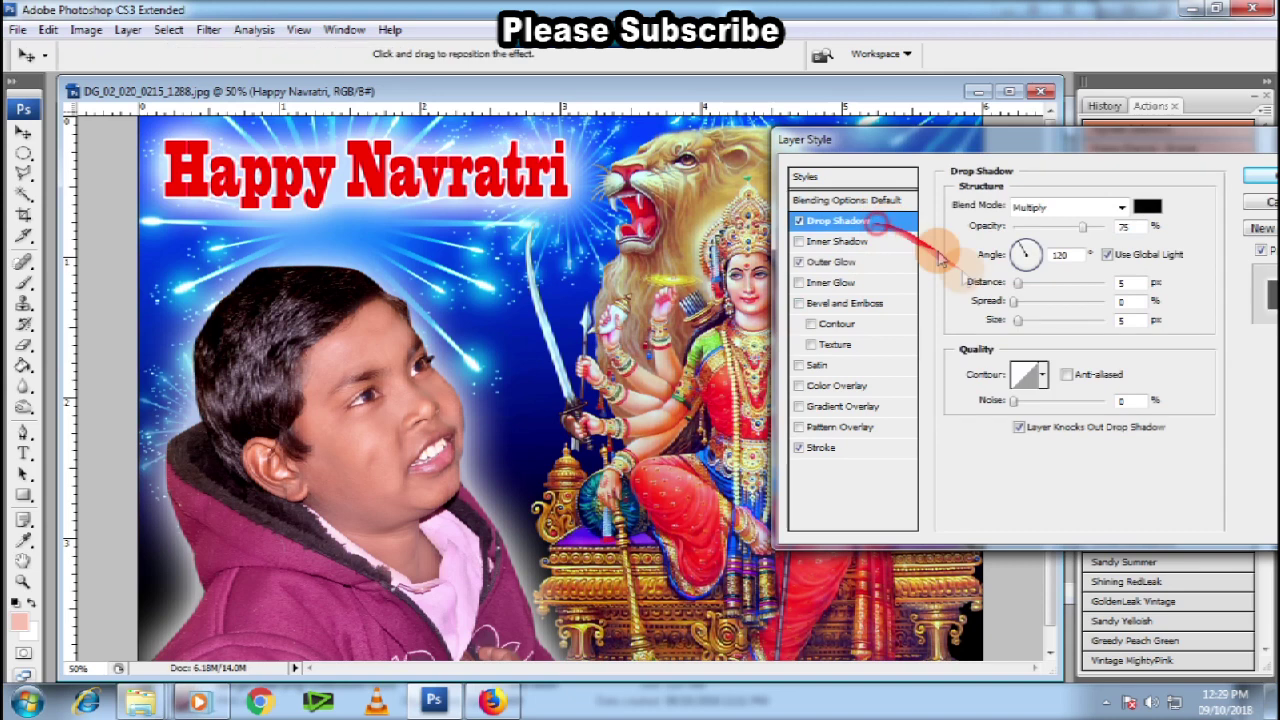
drag(1018, 322, 1050, 330)
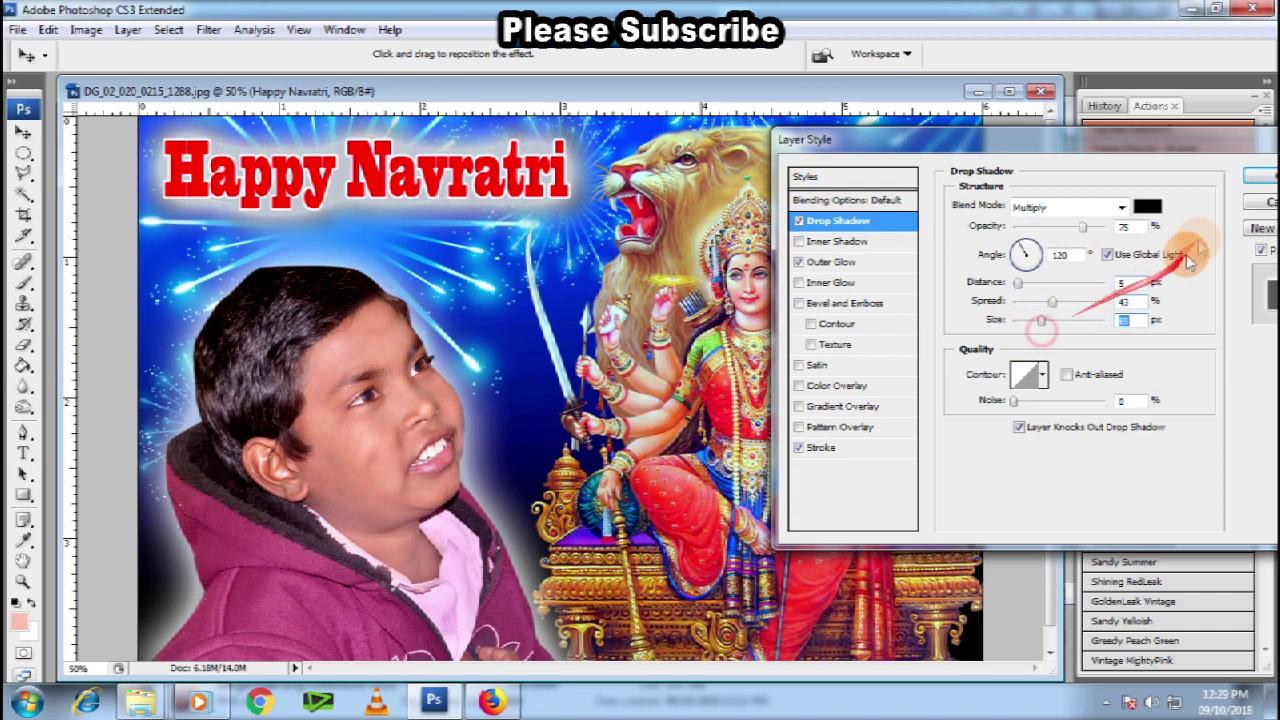
click(1262, 175)
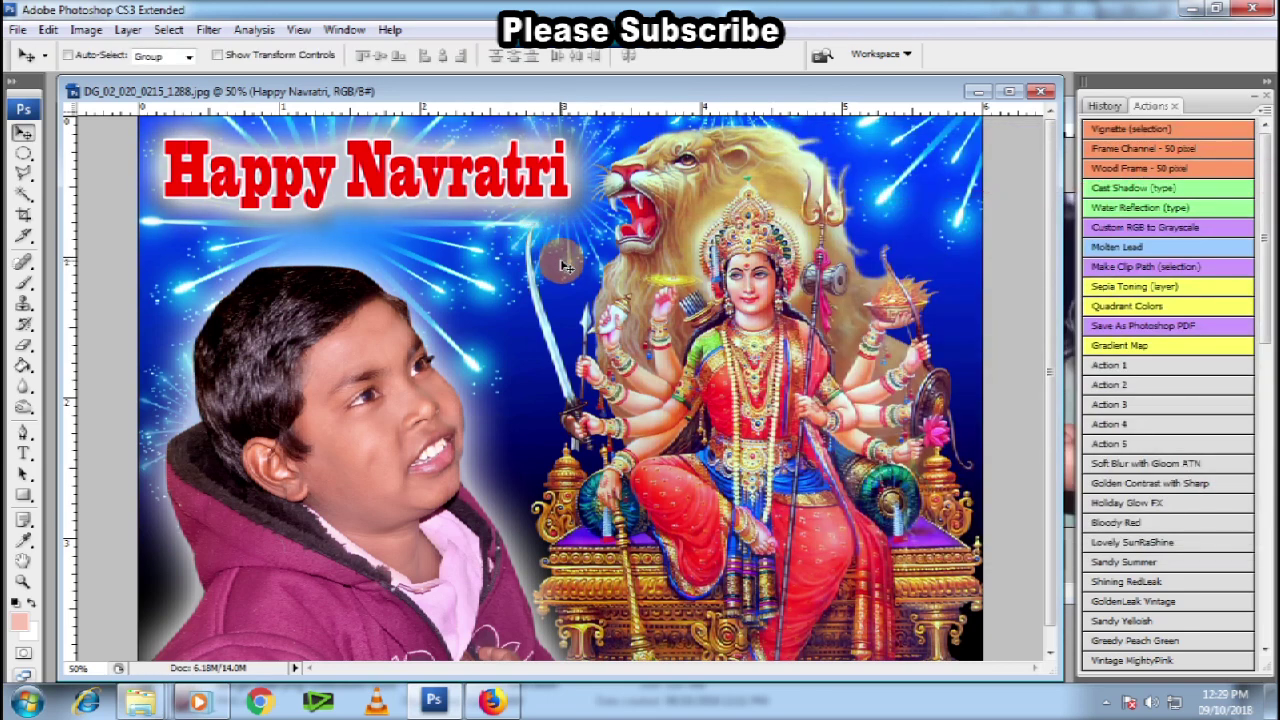
- Change the font of the whole "Happy Navratri" text to Cooper Std Black
key(ctrl+minus)
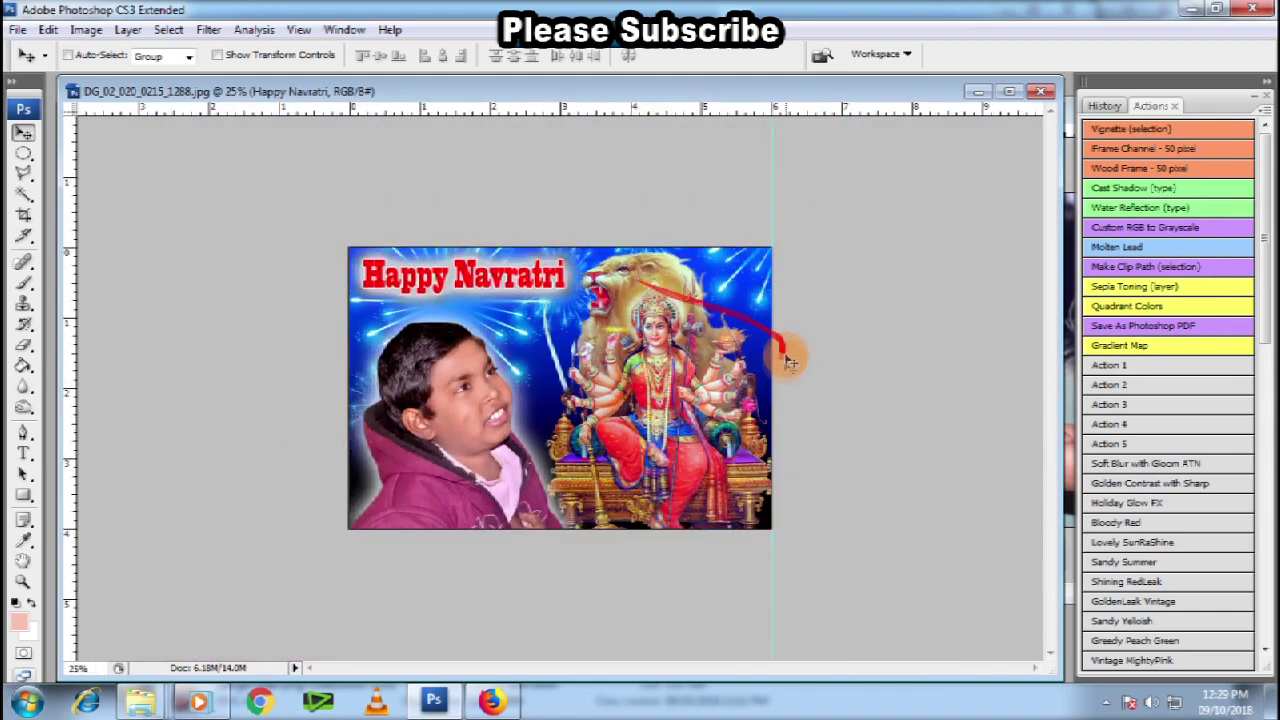
key(ctrl+plus)
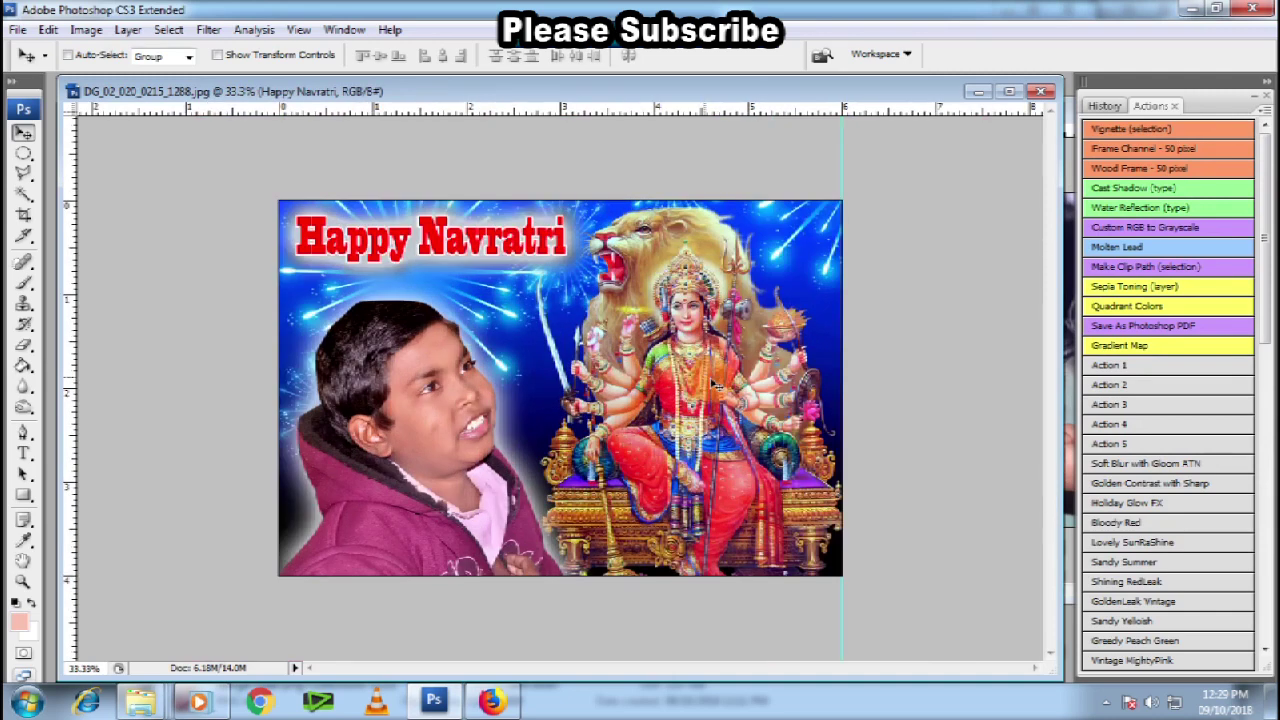
key(ctrl+plus)
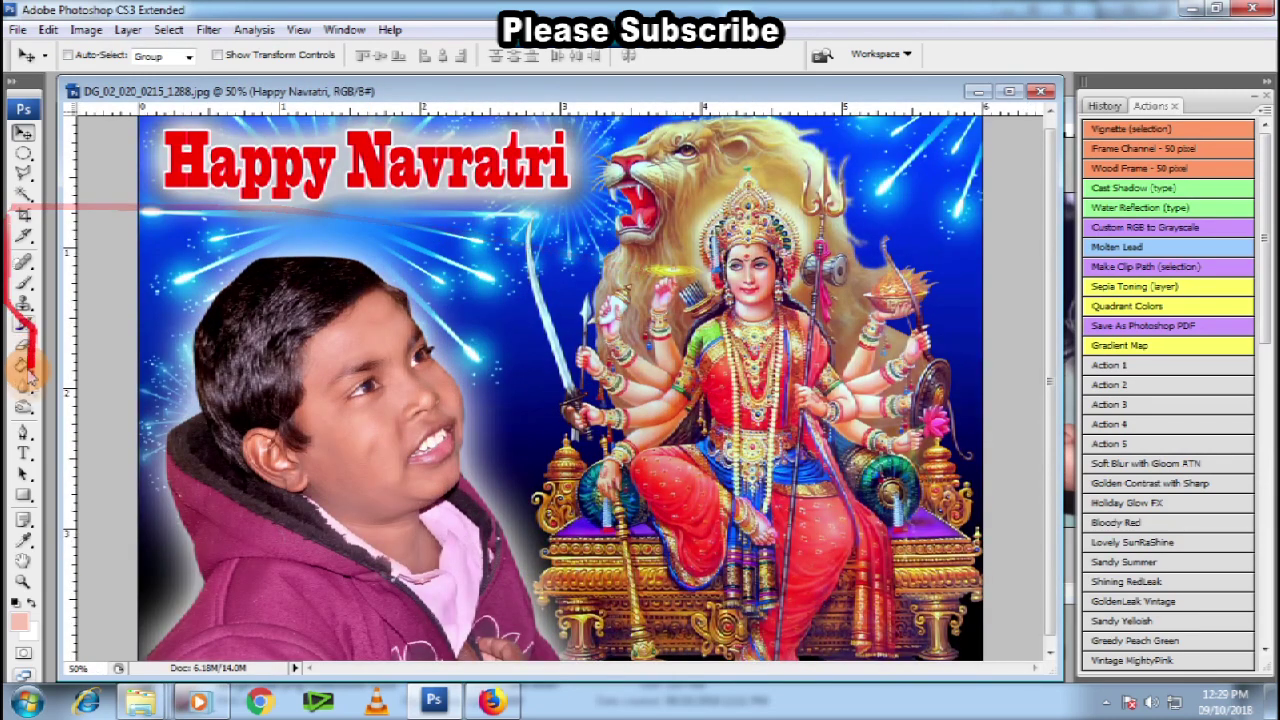
click(26, 453)
click(321, 166)
key(ctrl+a)
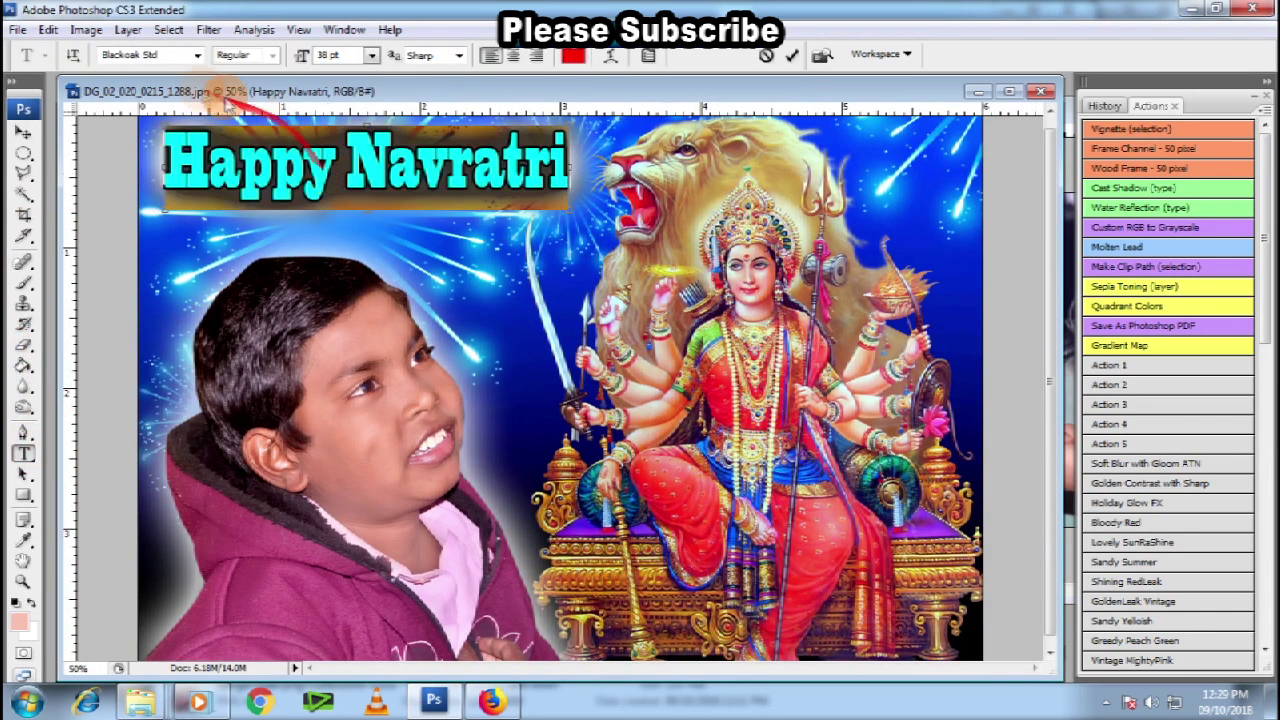
click(151, 55)
key(Down)
key(Down)
key(Down)
key(Down)
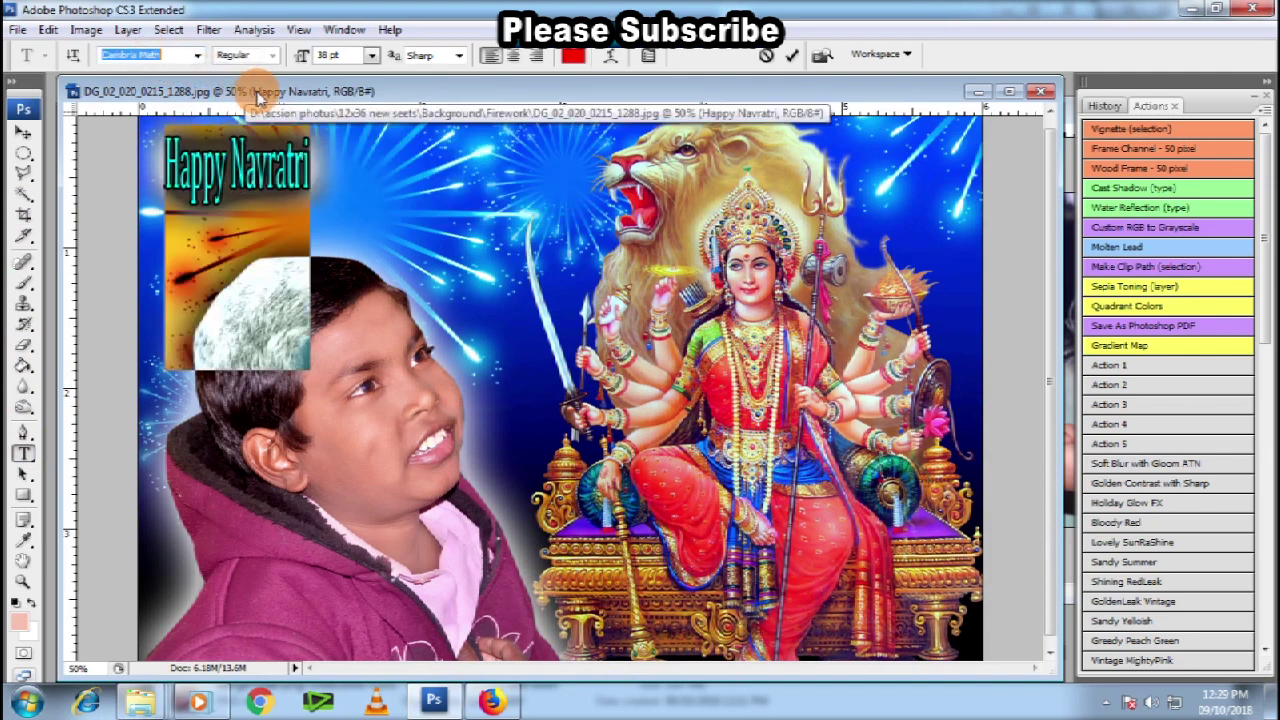
key(Down)
key(Down)
key(Down)
key(Down)
key(Down)
key(Down)
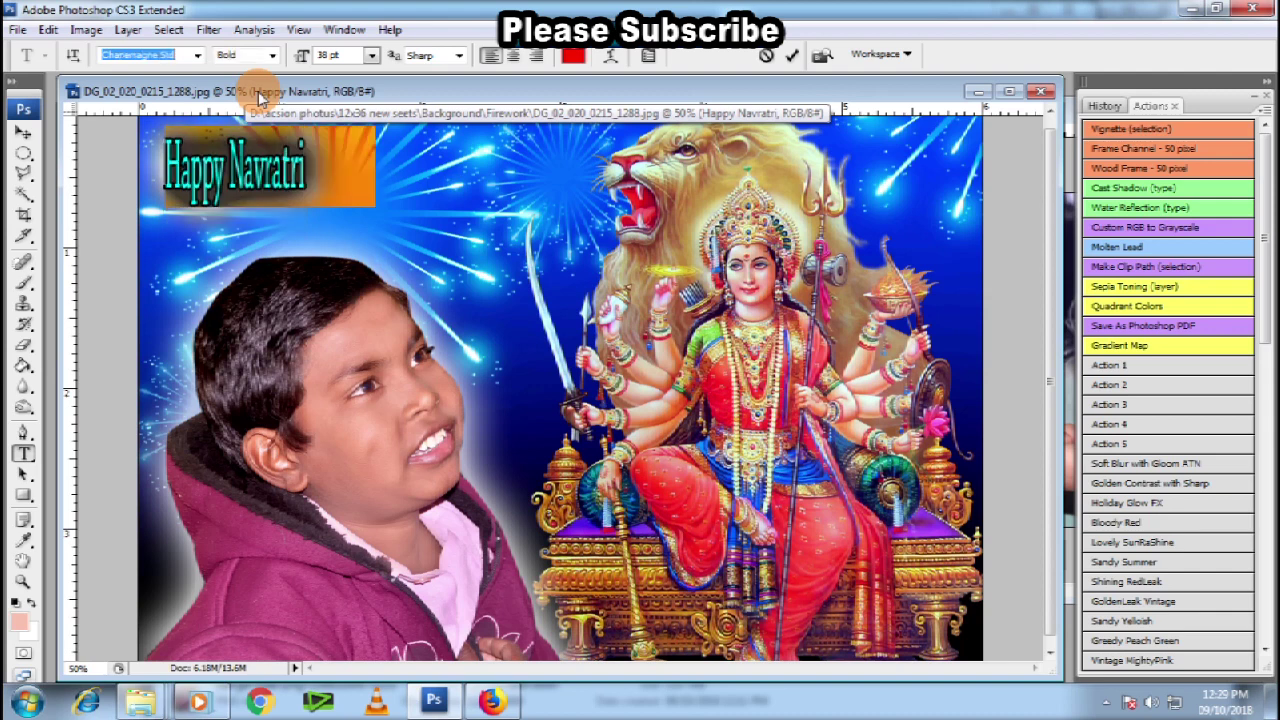
key(Down)
key(Down)
key(Down)
key(Down)
key(Down)
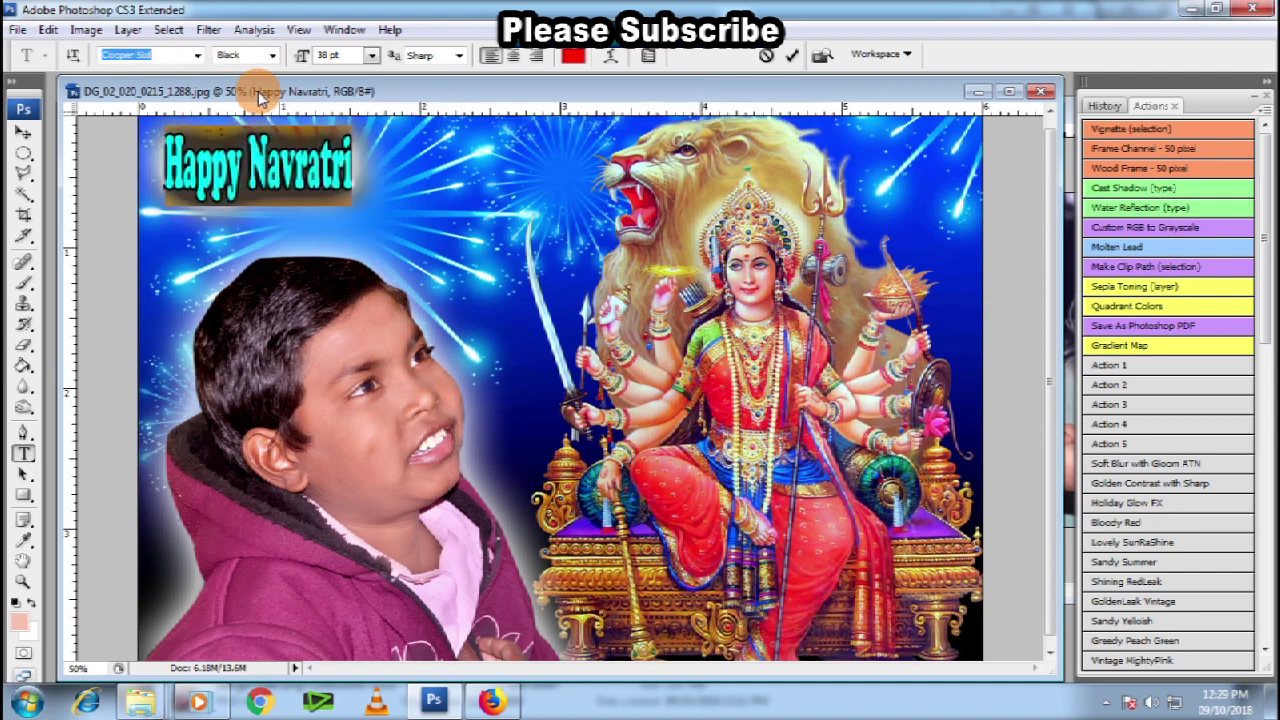
click(24, 131)
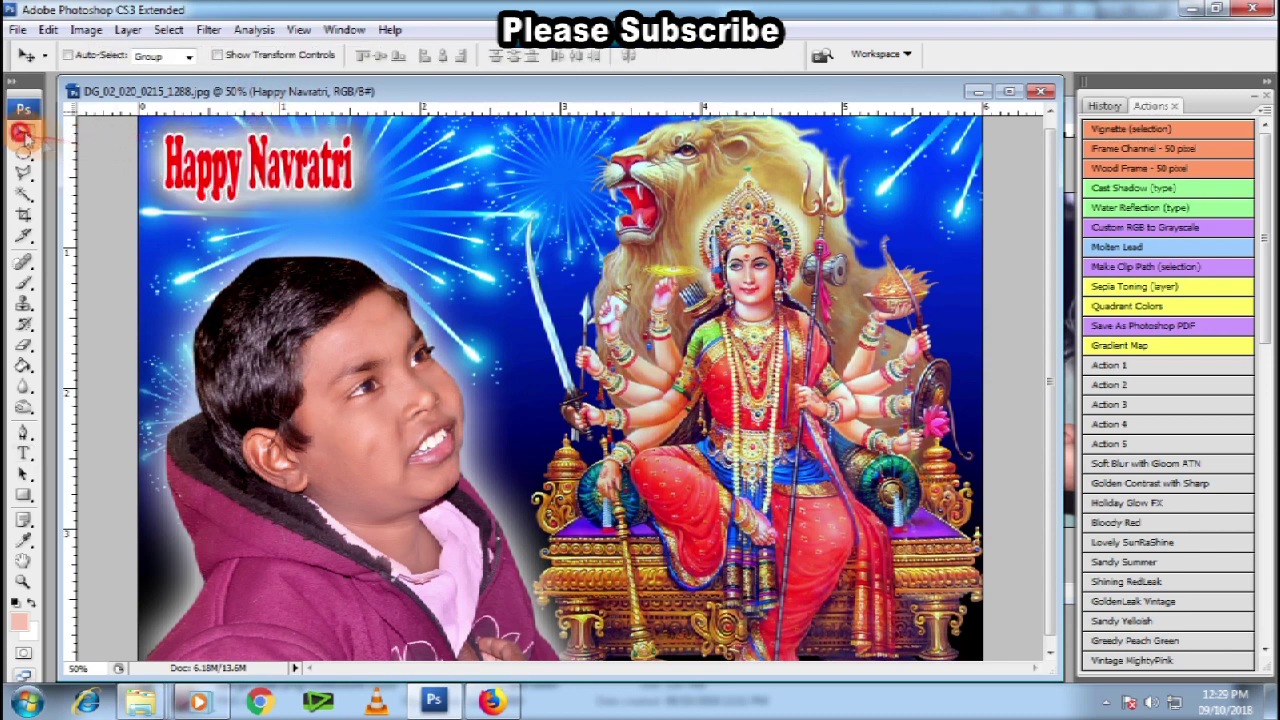
- Widen the "Happy Navratri" text to about 3 inches with Free Transform and nudge it slightly left
key(ctrl+t)
drag(353, 166, 407, 166)
drag(362, 170, 578, 169)
key(Return)
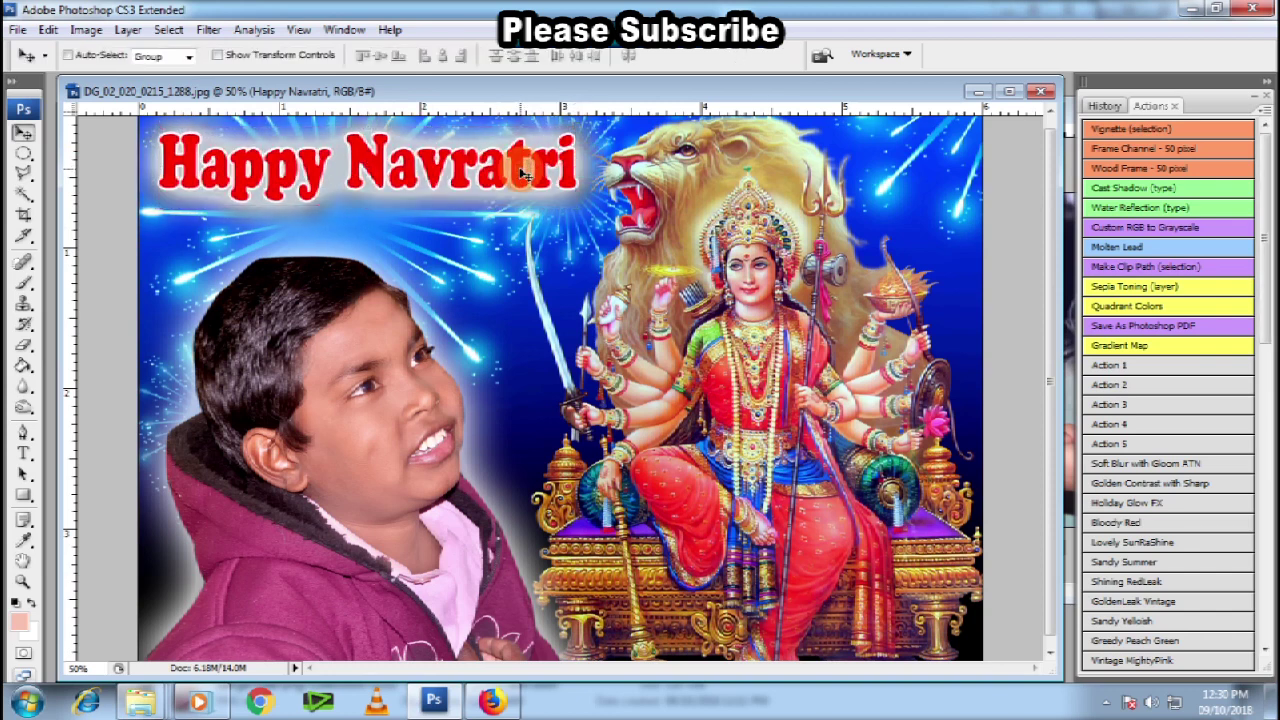
key(Left)
key(Left)
key(Left)
key(Left)
key(Left)
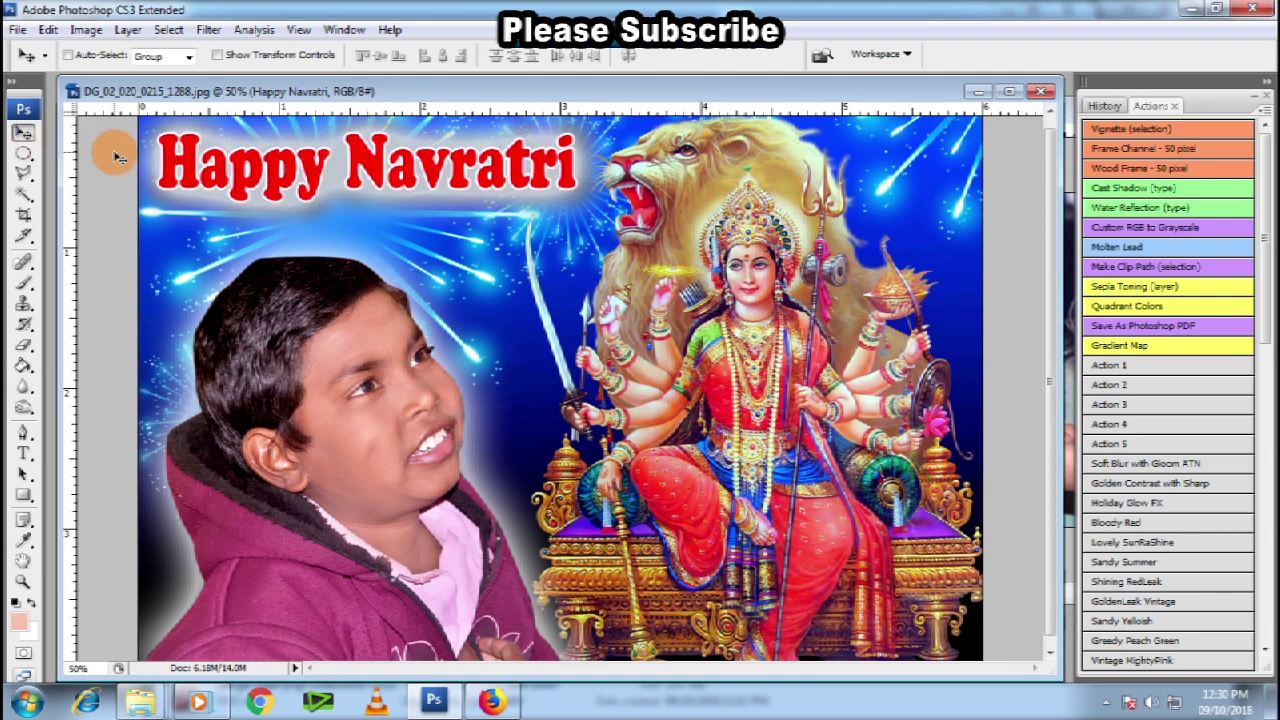
key(Down)
key(Down)
key(Down)
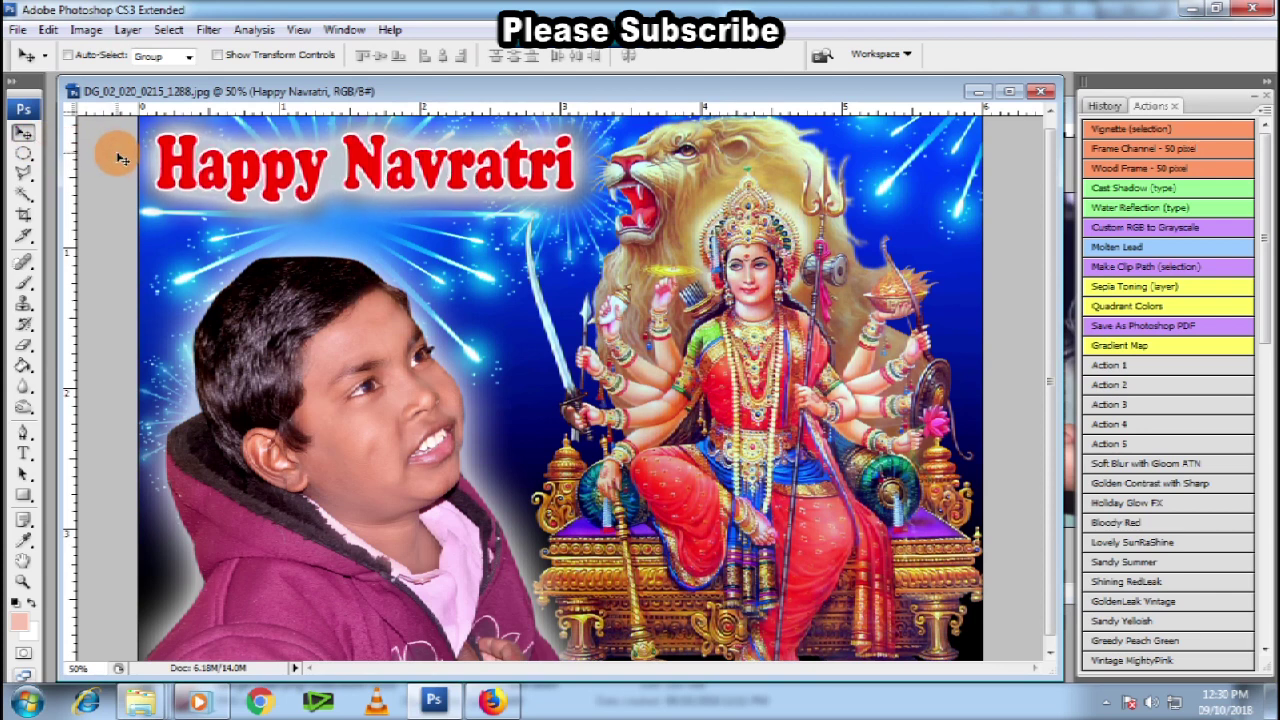
- Duplicate the boy's layer up and to the right, beside the goddess's sword, and send the copy behind the original boy
key(ctrl+minus)
key(ctrl+minus)
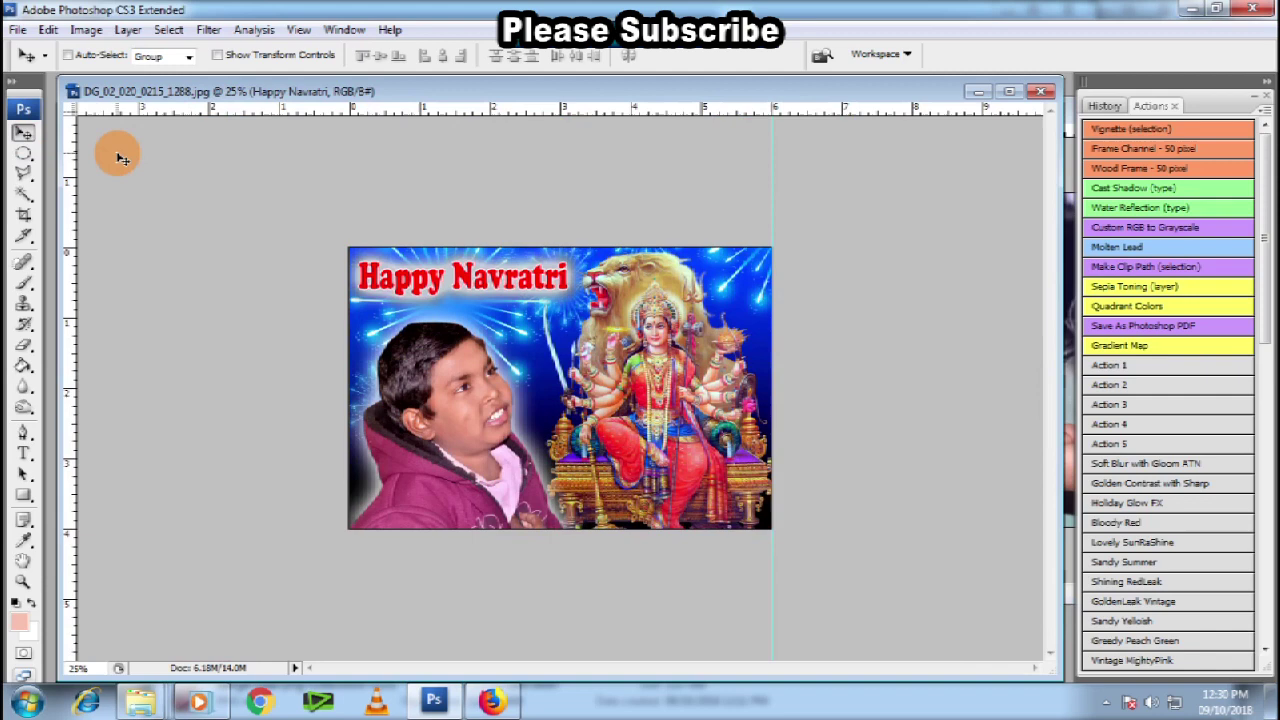
key(ctrl+plus)
key(ctrl+plus)
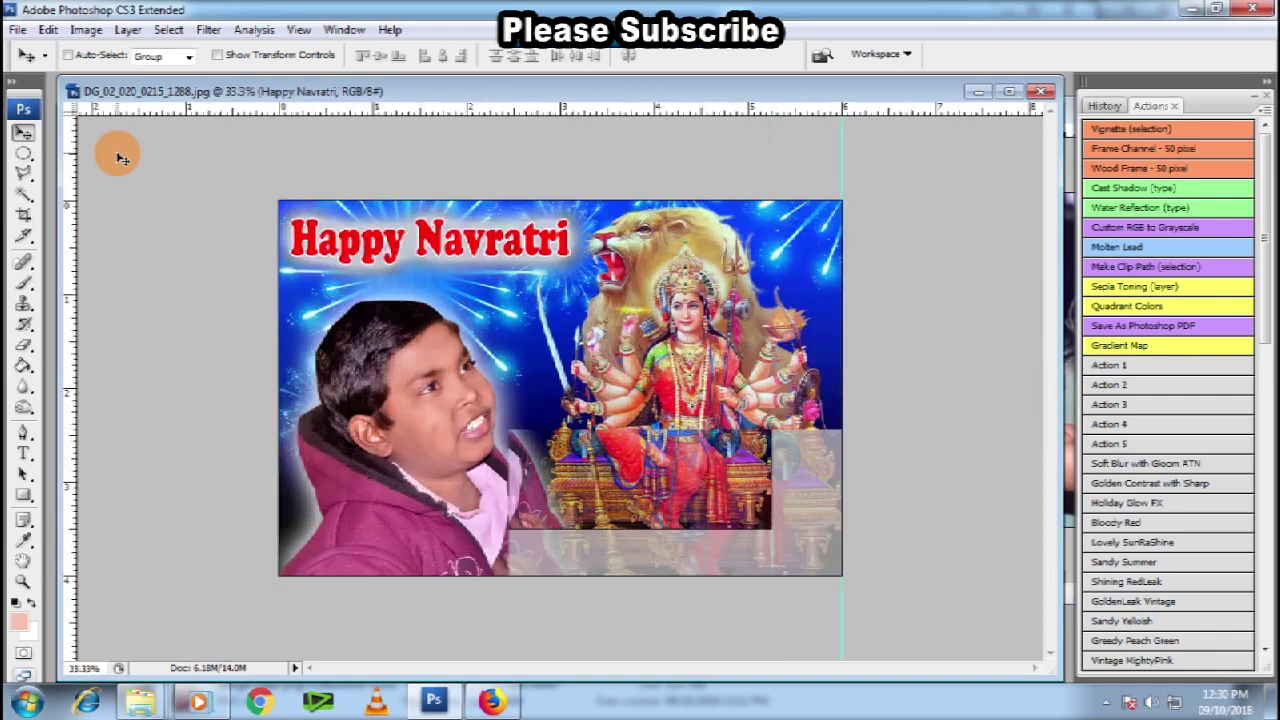
mouse_move(60, 246)
mouse_down()
mouse_move(72, 232)
mouse_move(300, 215)
mouse_up()
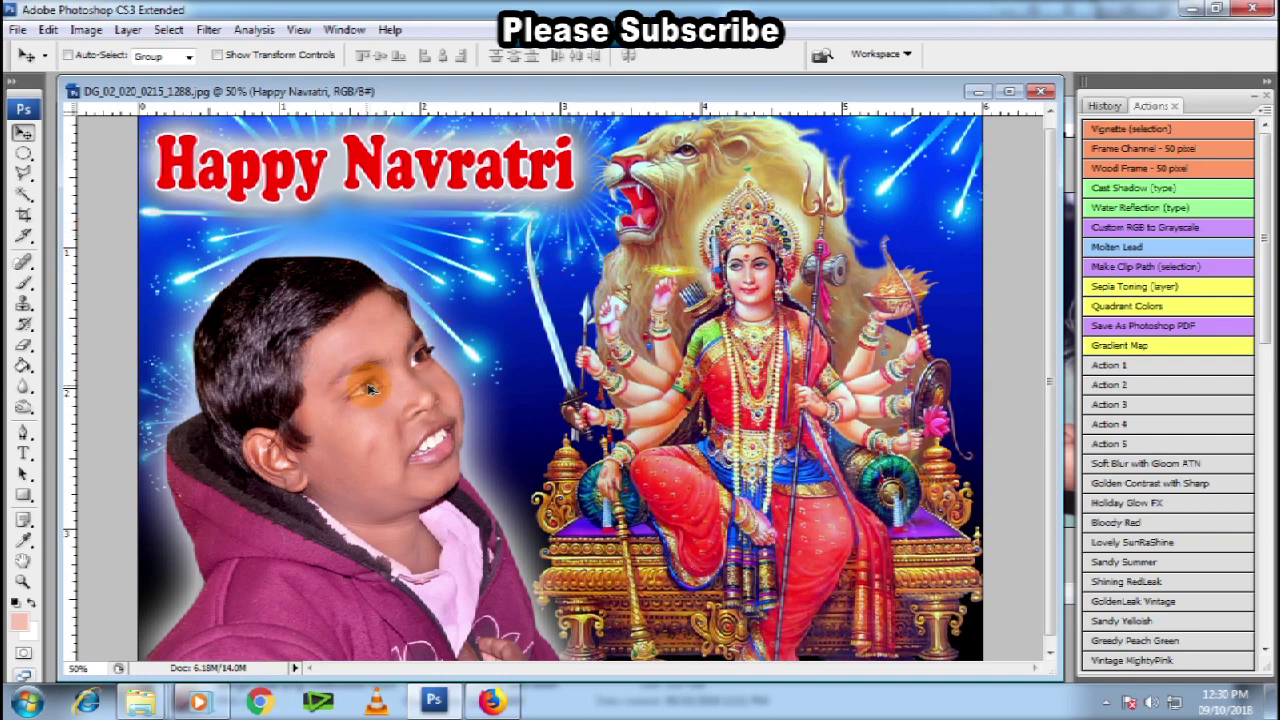
mouse_move(373, 385)
mouse_down()
mouse_move(466, 375)
mouse_move(550, 290)
mouse_move(531, 325)
mouse_up()
key(ctrl+[)
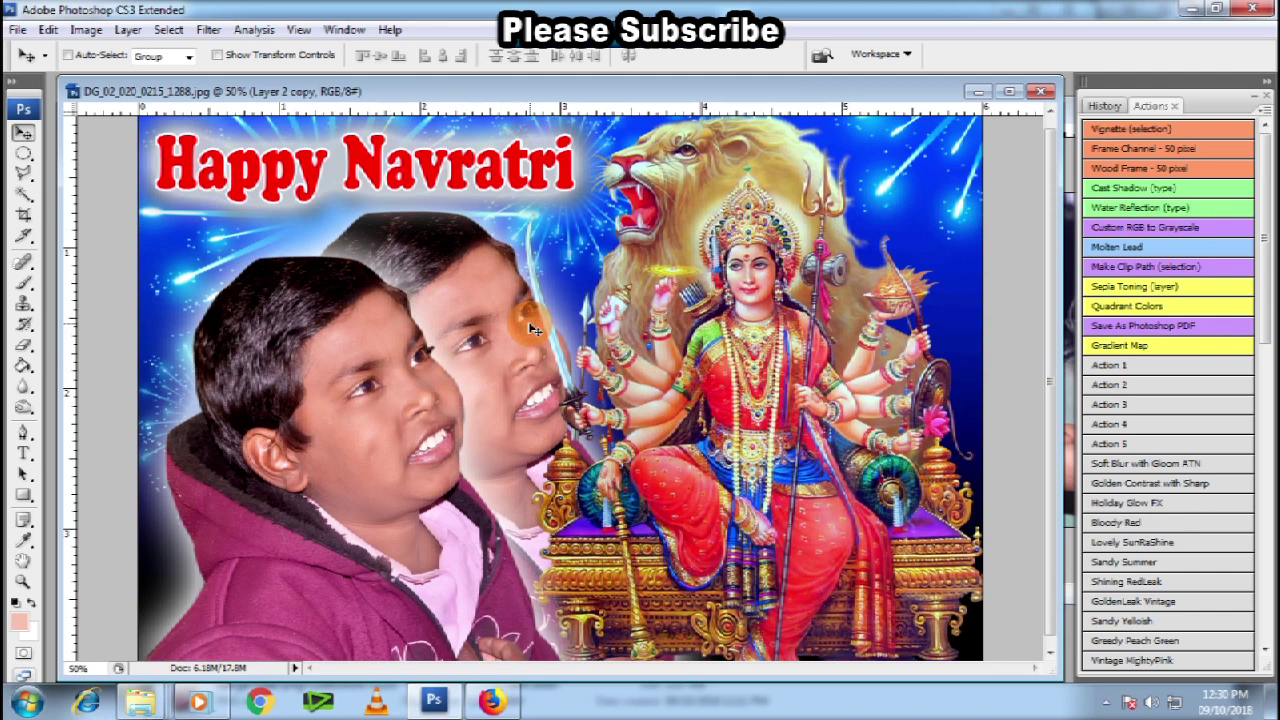
- Cycle through the blending modes of the boy's copy and choose one that gives him the background's blue tones
key(shift+plus)
key(shift+plus)
key(shift+plus)
key(shift+plus)
key(shift+plus)
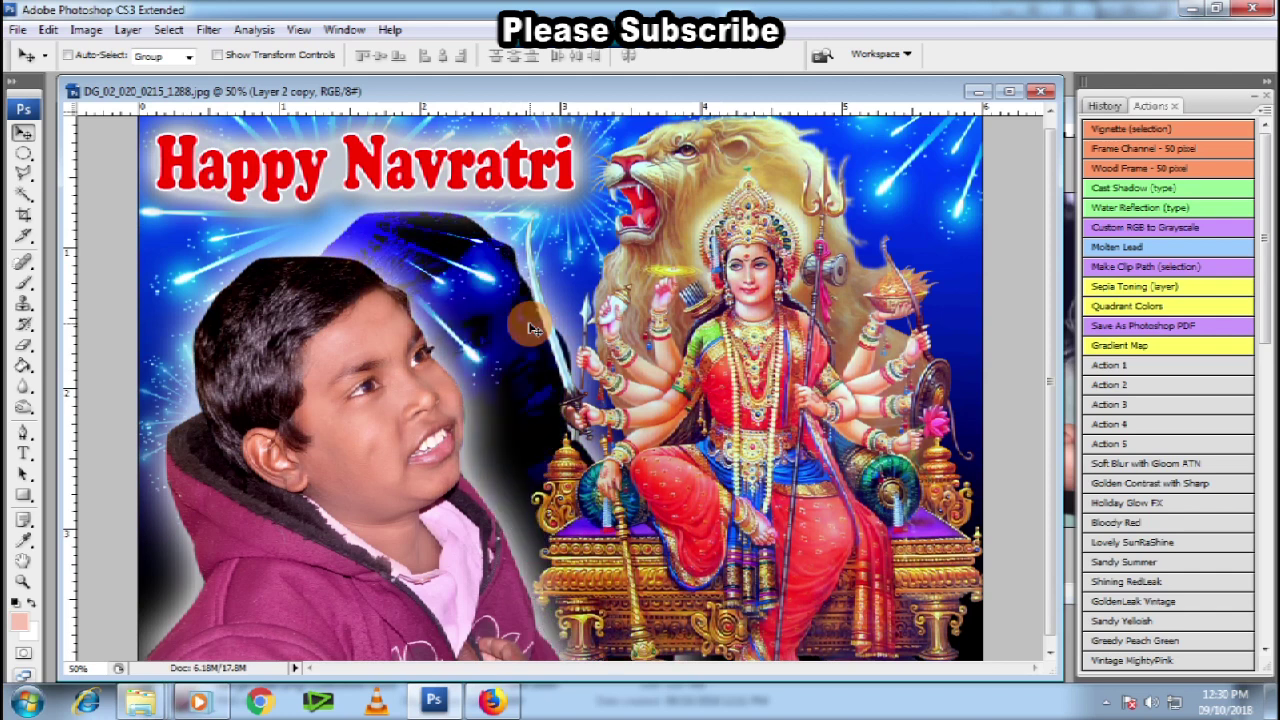
key(shift+plus)
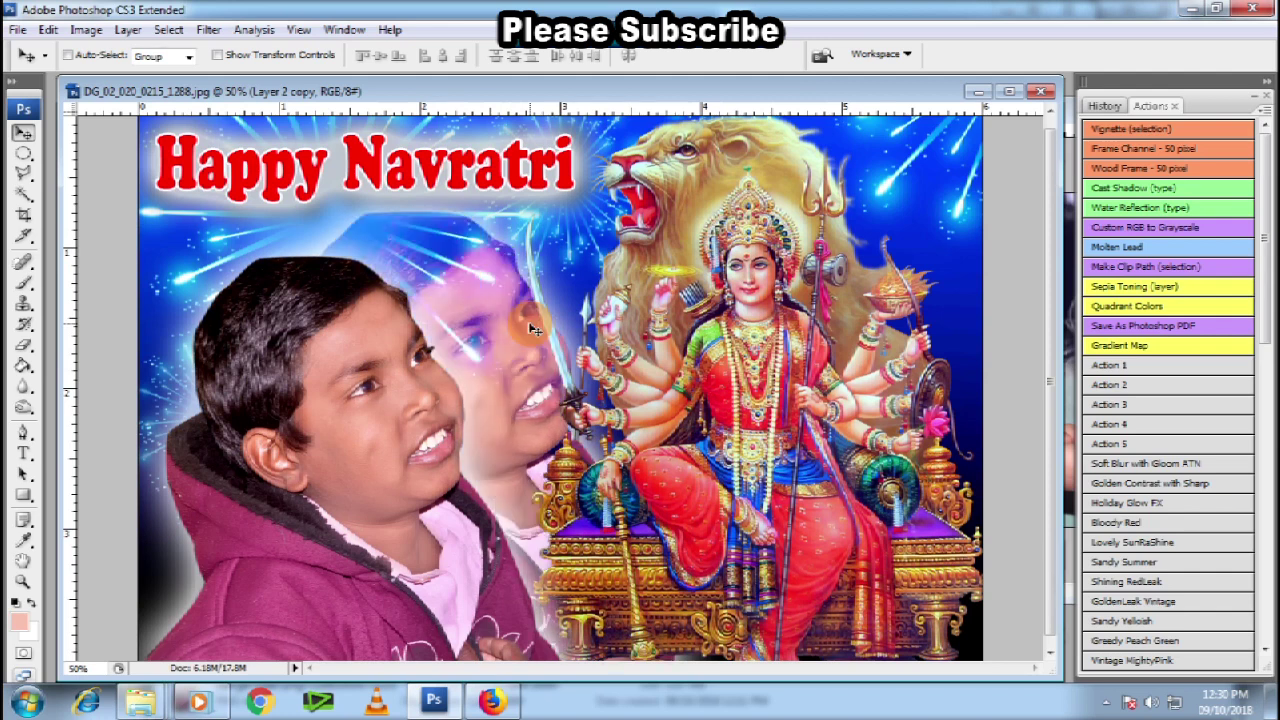
key(shift+plus)
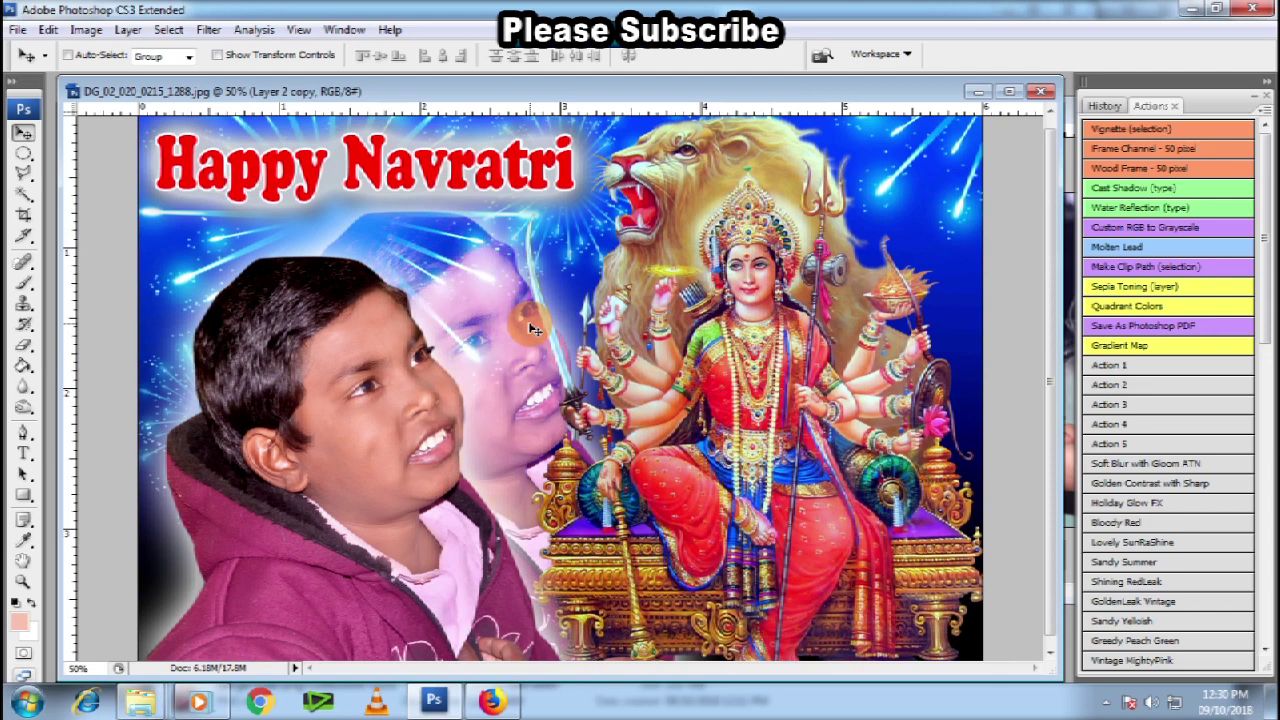
key(shift+plus)
key(shift+plus)
key(shift+plus)
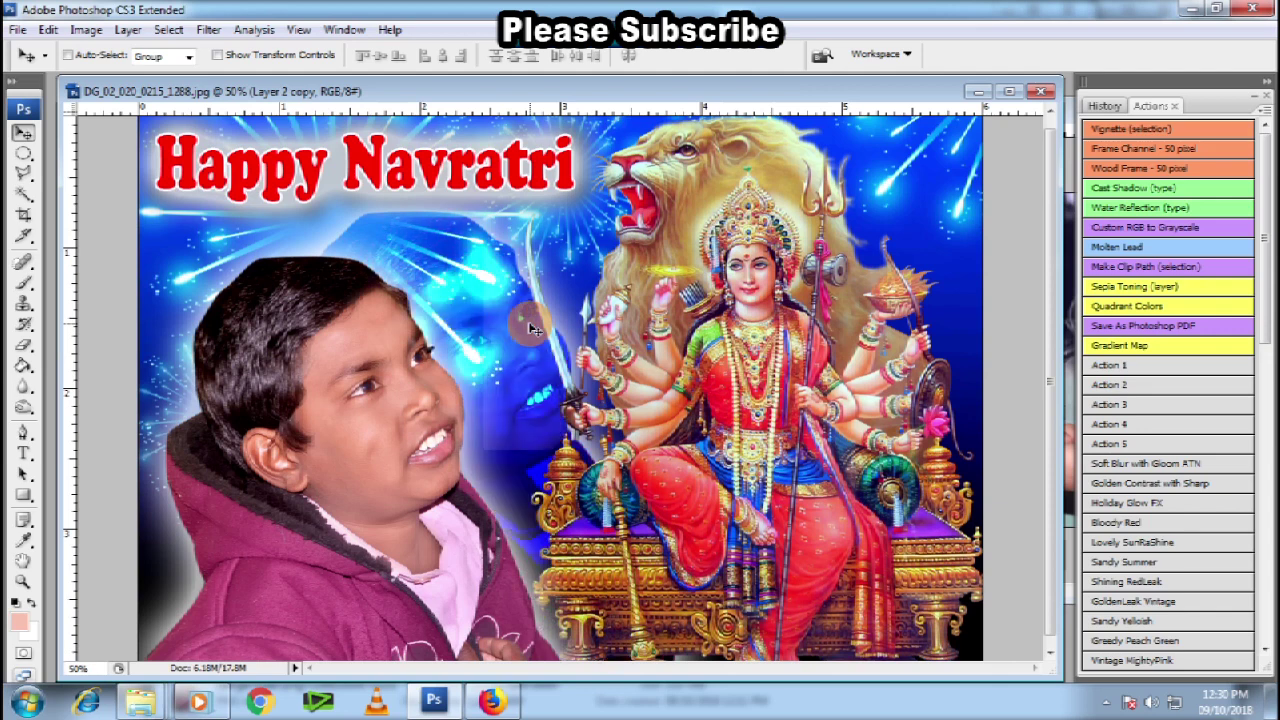
key(shift+plus)
key(shift+plus)
key(shift+plus)
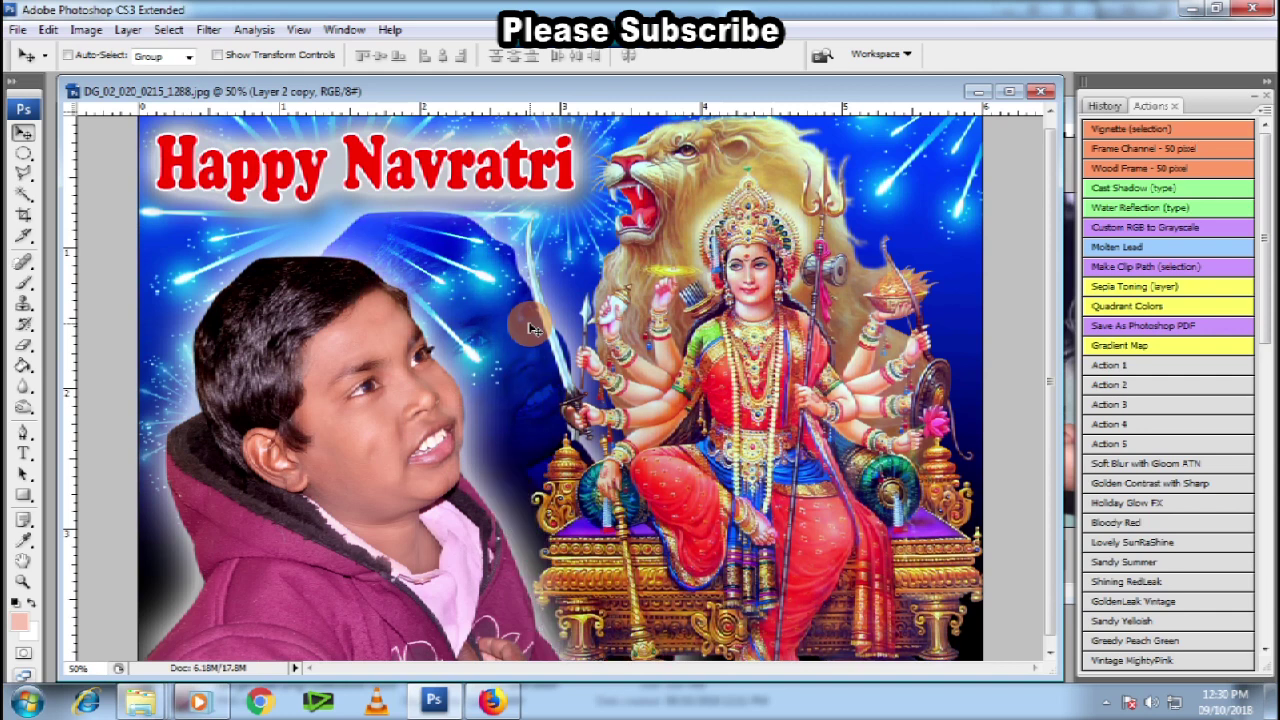
key(shift+plus)
key(shift+plus)
key(shift+plus)
key(shift+plus)
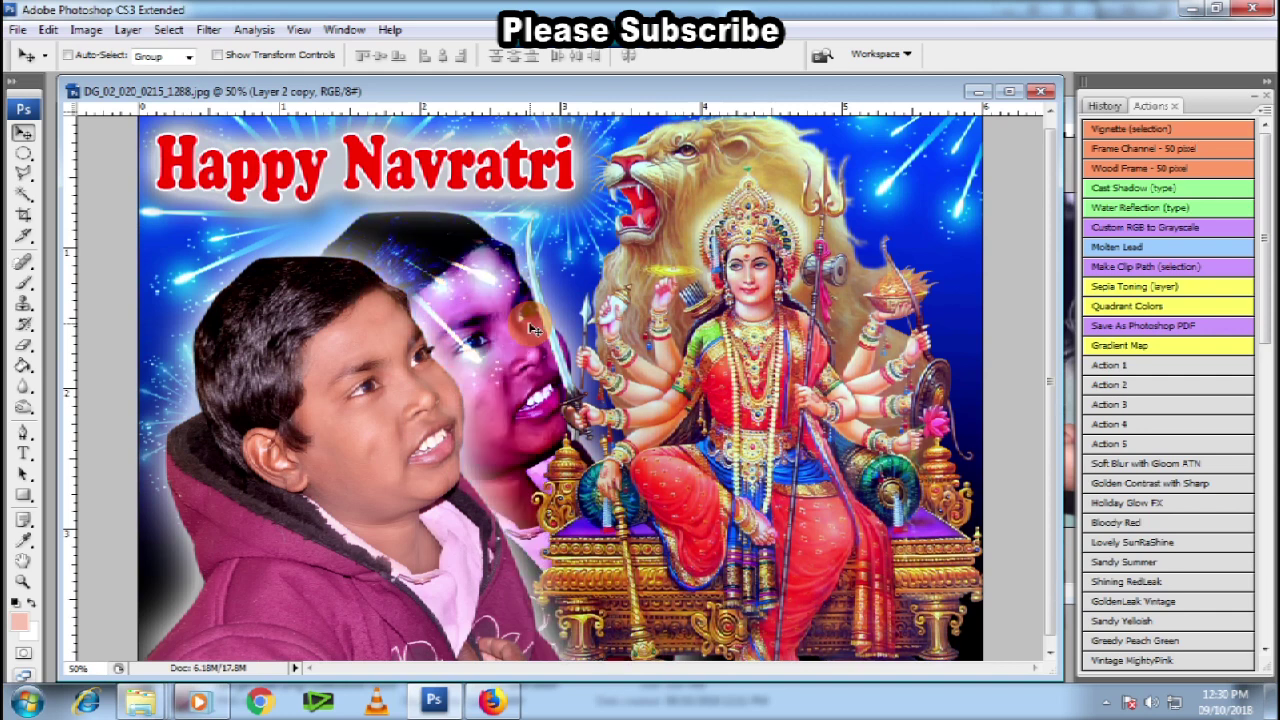
key(shift+plus)
key(shift+plus)
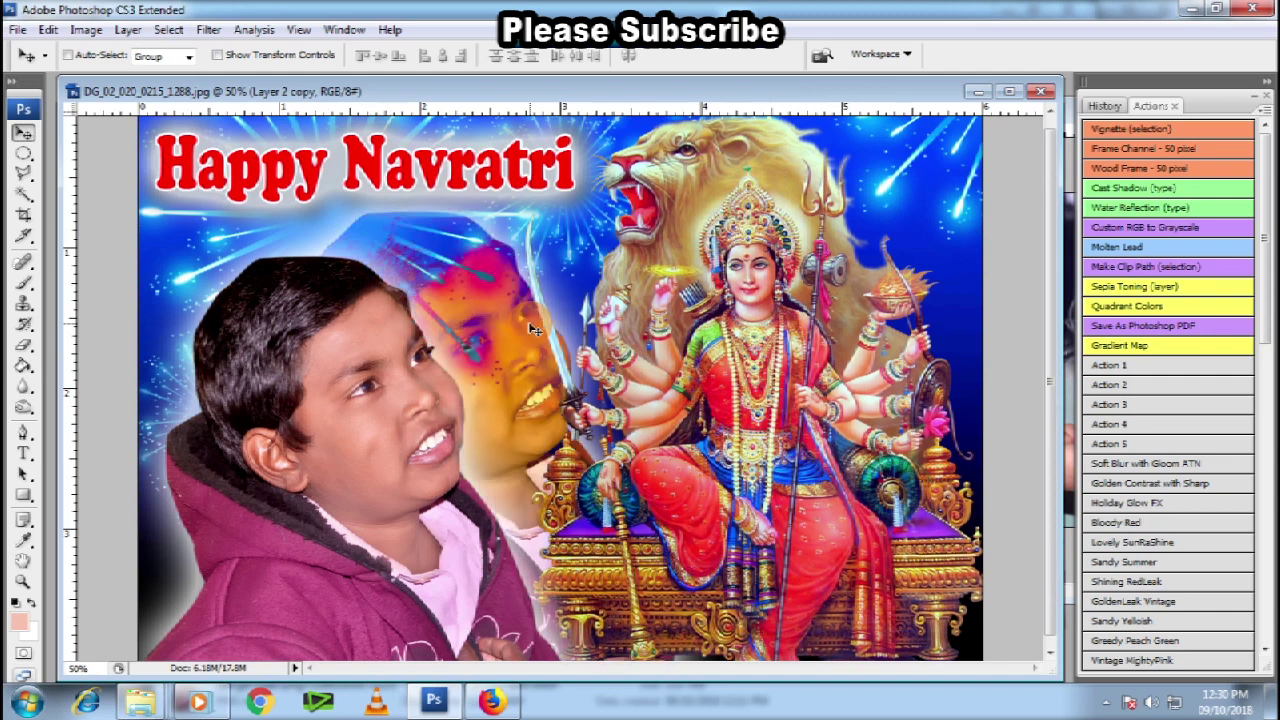
key(shift+plus)
key(shift+plus)
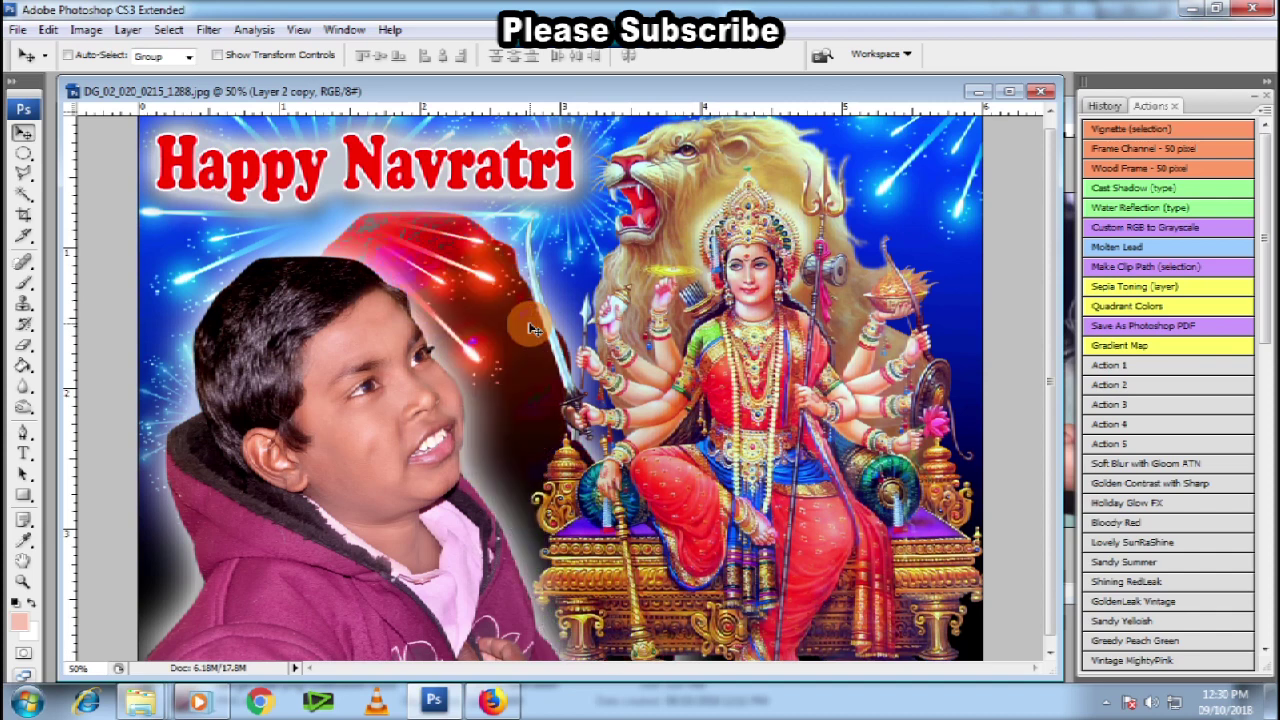
key(shift+plus)
key(shift+plus)
key(shift+plus)
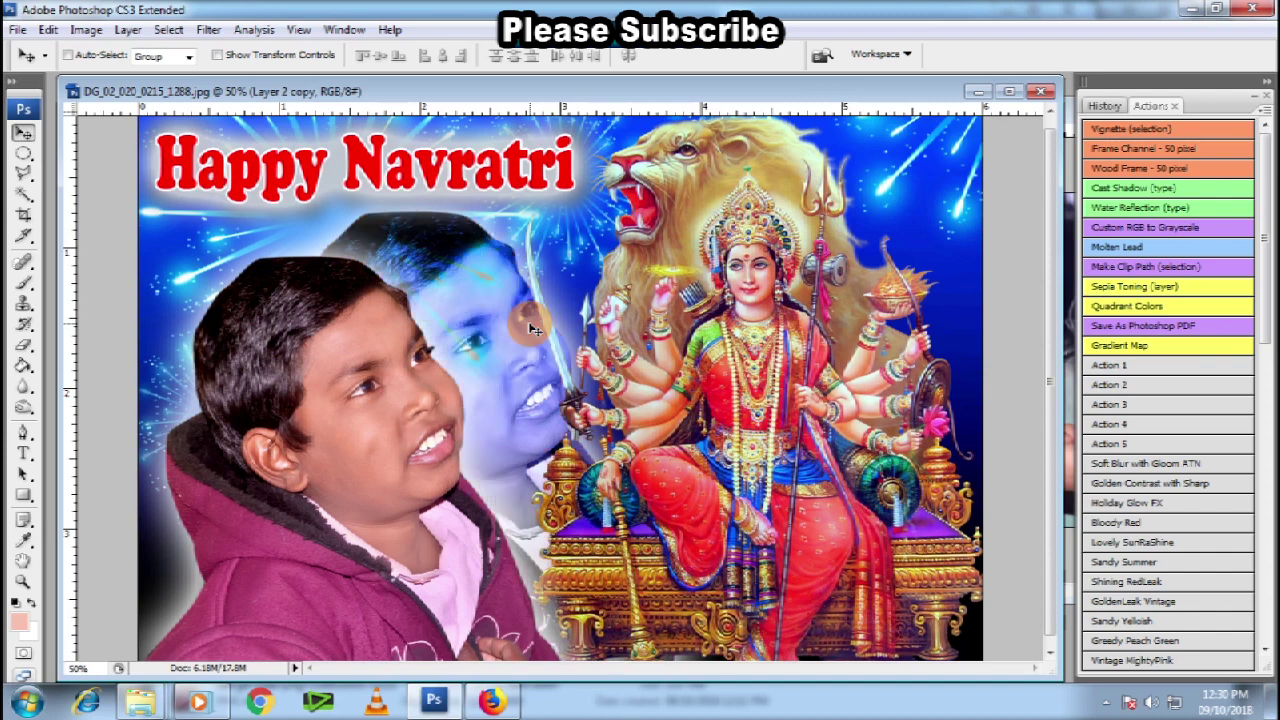
- Select the front boy's layer and move it slightly left and up, towards the photo's edge
right_click(347, 372)
click(386, 394)
drag(402, 401, 382, 395)
- Reselect the boy's copy behind and fade it into a translucent bluish image over the fireworks
right_click(497, 338)
click(513, 345)
key(shift+plus)
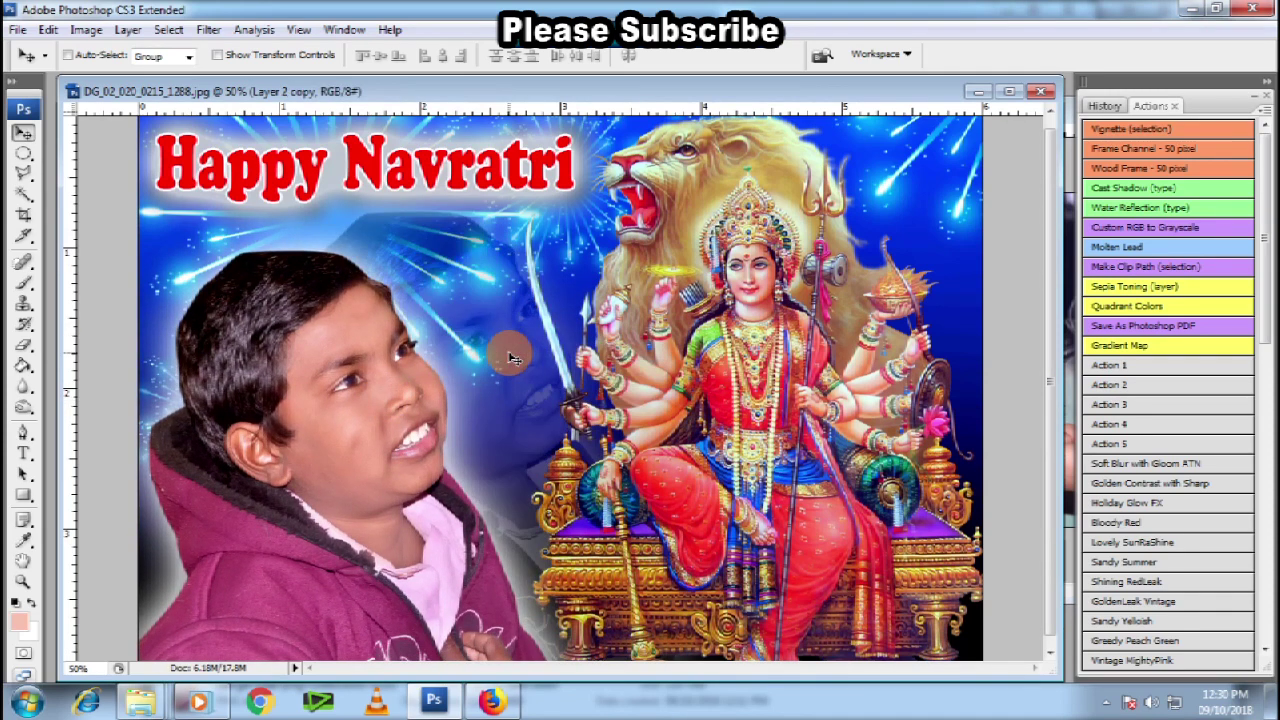
key(shift+plus)
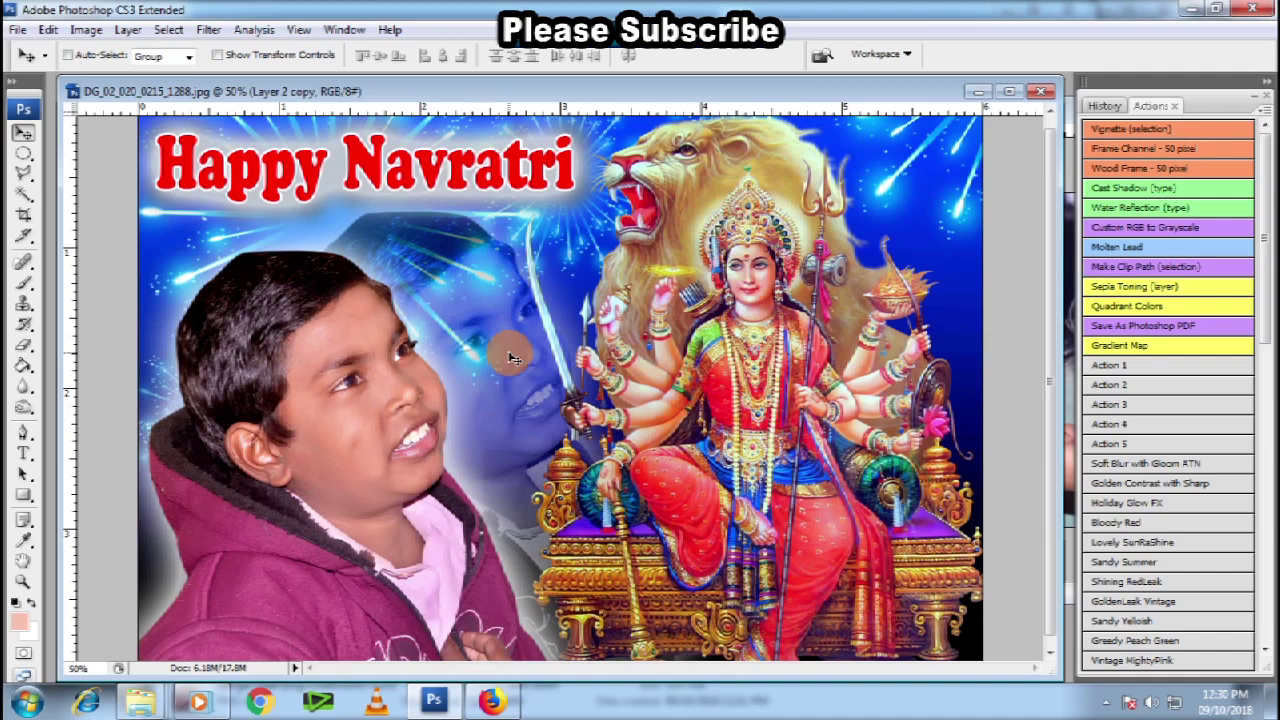